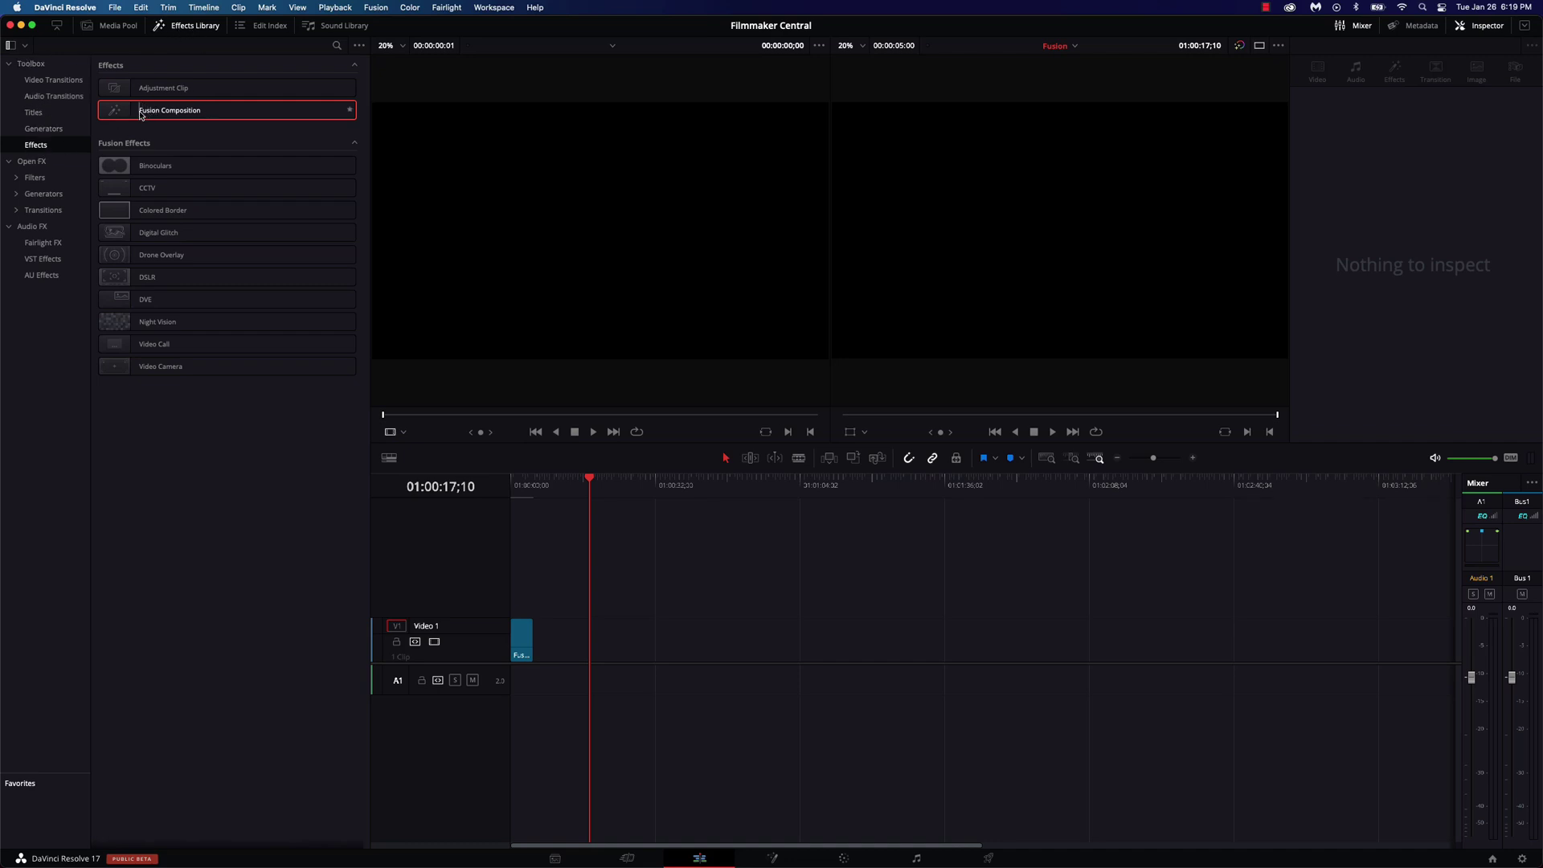
- Add a Fusion Composition clip at the playhead on V1, open it in Fusion, and move MediaOut1 lower right
{"action": "left_click_drag", "start_coordinate": [141, 114], "coordinate": [601, 642]}
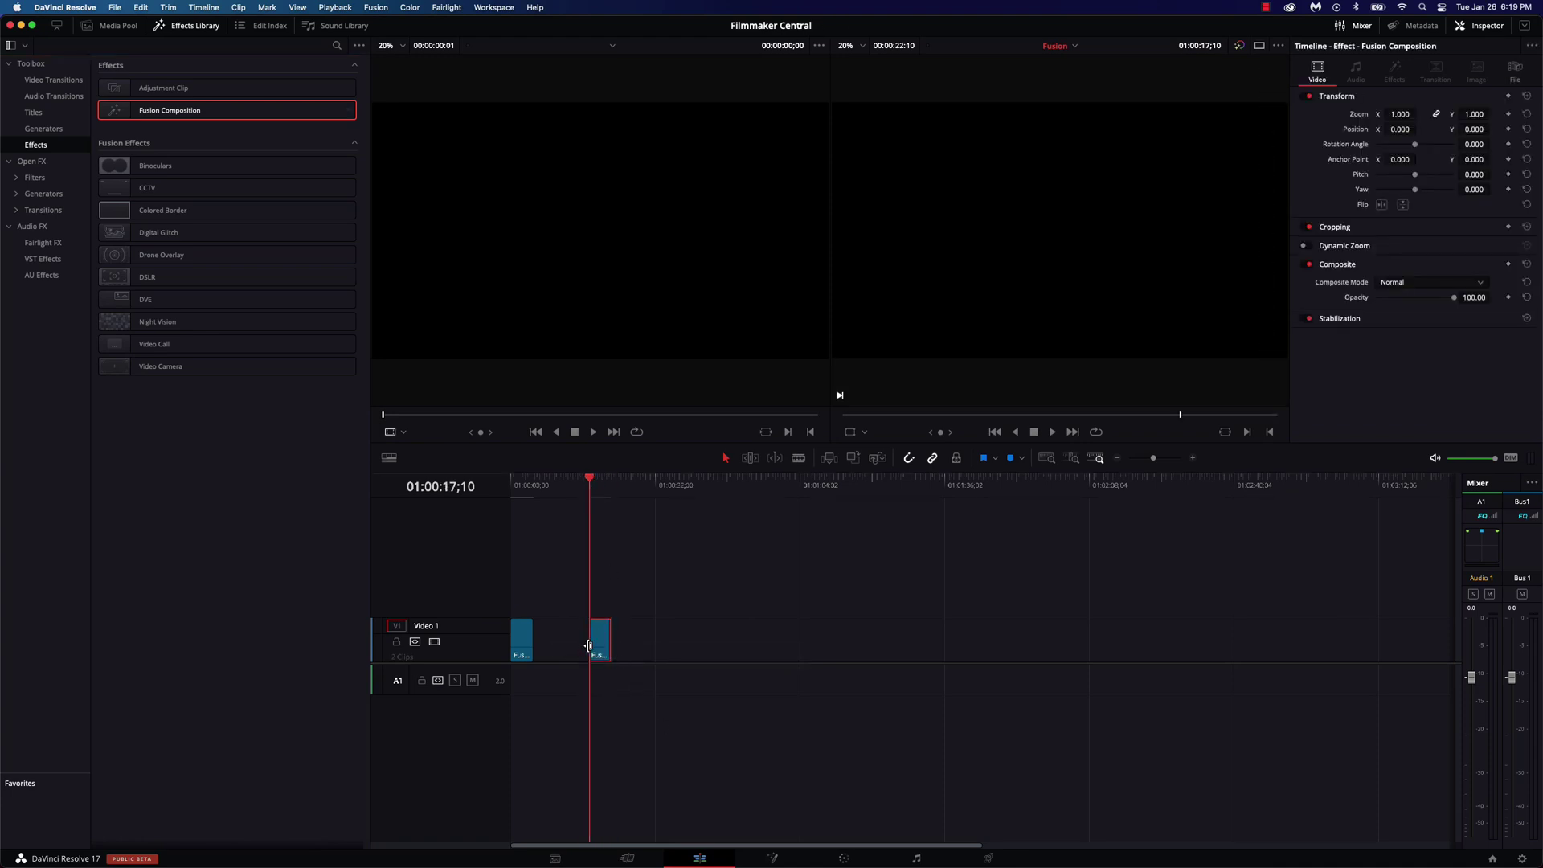
{"action": "left_click", "coordinate": [774, 860]}
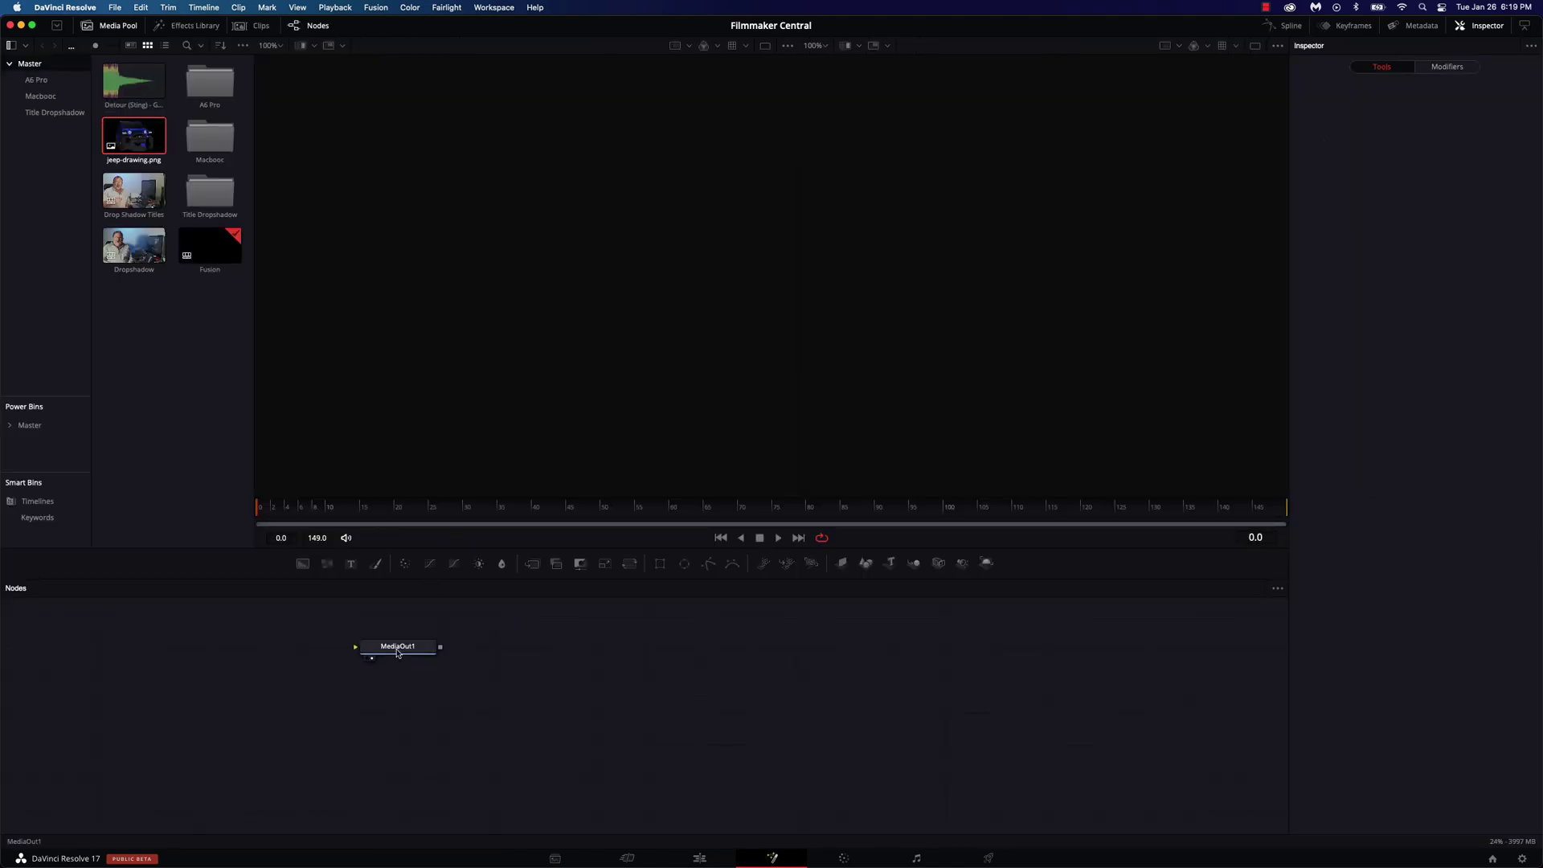
{"action": "left_click_drag", "start_coordinate": [397, 653], "coordinate": [960, 716]}
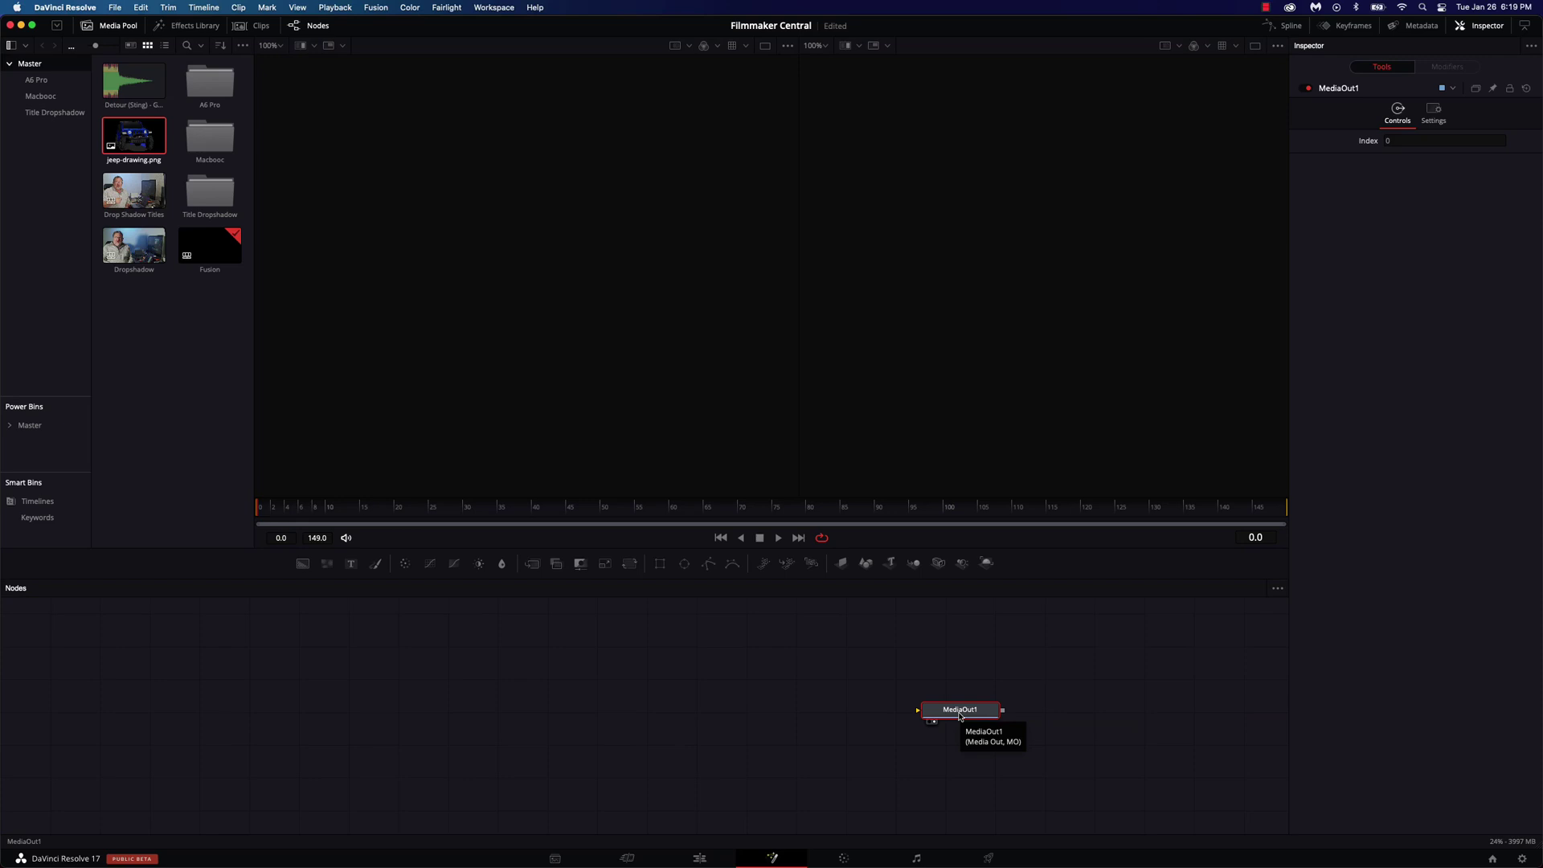
{"action": "left_click_drag", "start_coordinate": [959, 716], "coordinate": [959, 716]}
{"action": "left_click", "coordinate": [746, 709]}
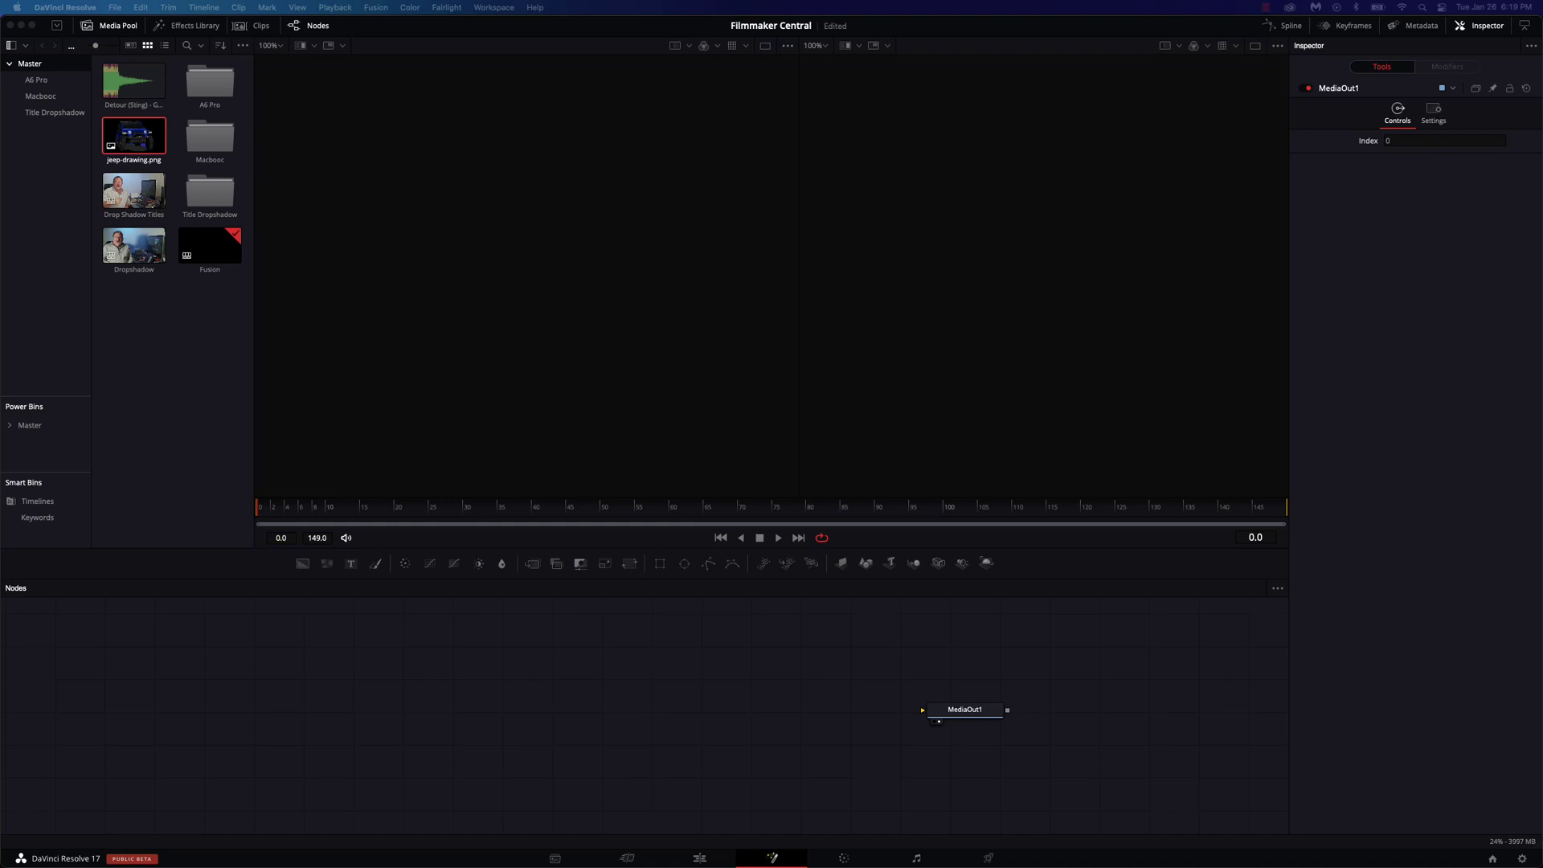
- Add a Text+ node from the tool search and rename it TopText
{"action": "key", "text": "shift+space"}
{"action": "left_click_drag", "start_coordinate": [758, 304], "coordinate": [777, 450]}
{"action": "type", "text": "txt"}
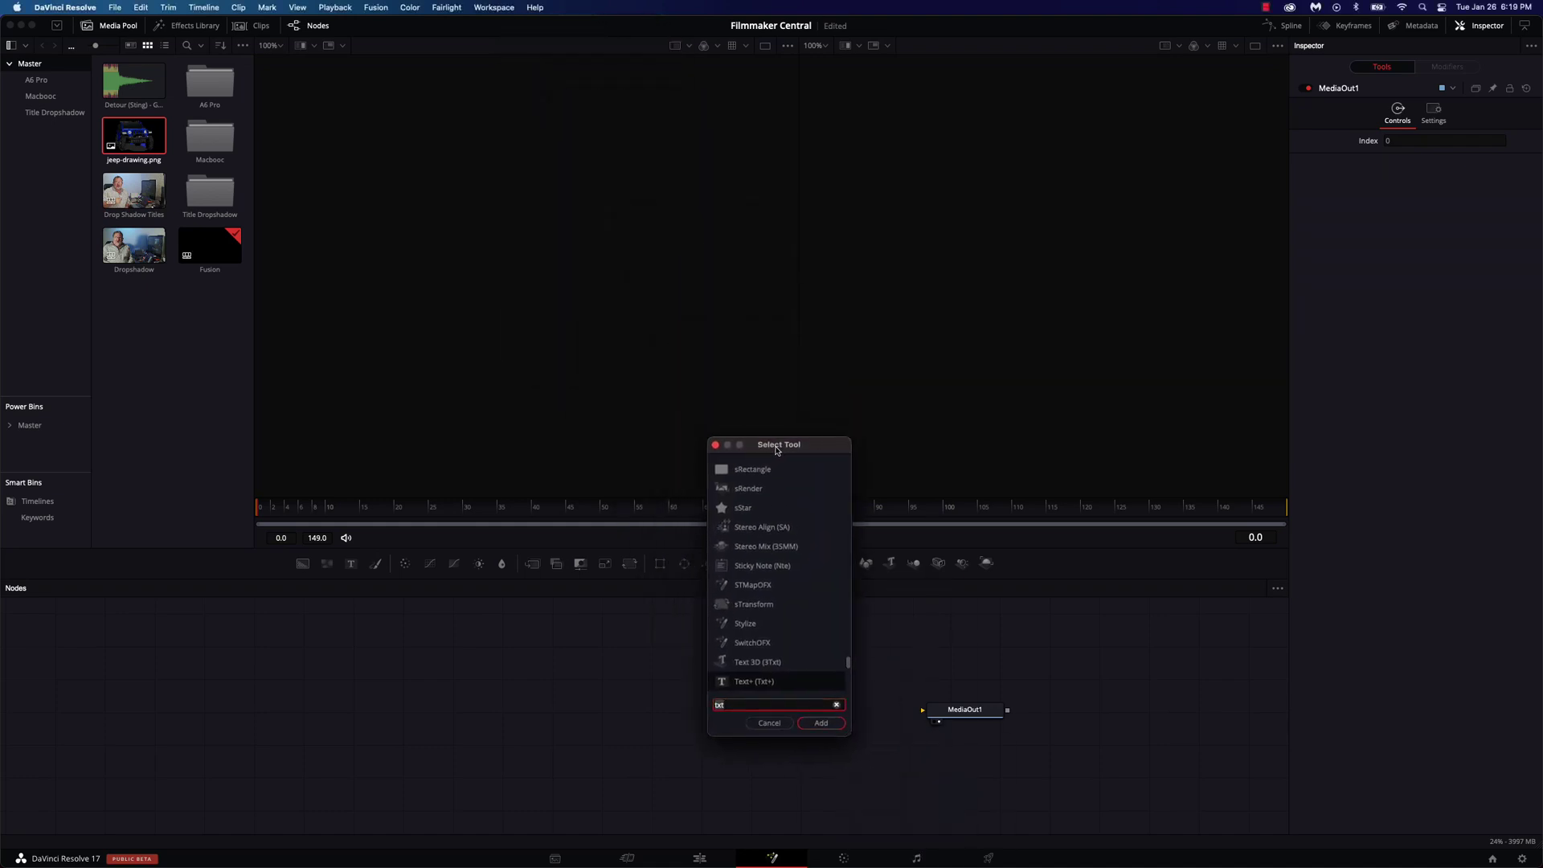
{"action": "key", "text": "Return"}
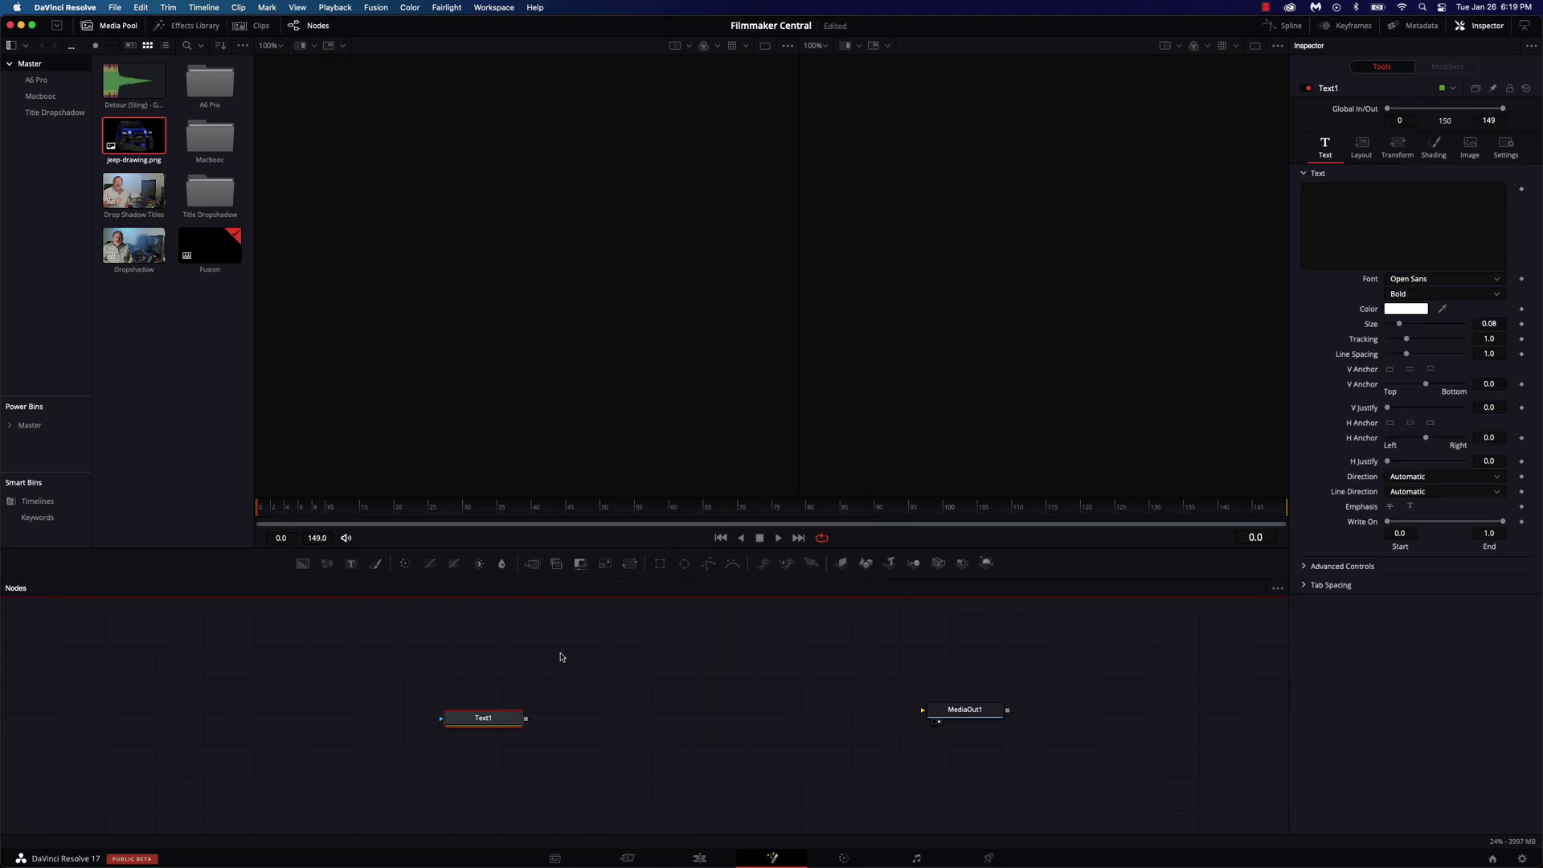
{"action": "left_click_drag", "start_coordinate": [500, 716], "coordinate": [598, 660]}
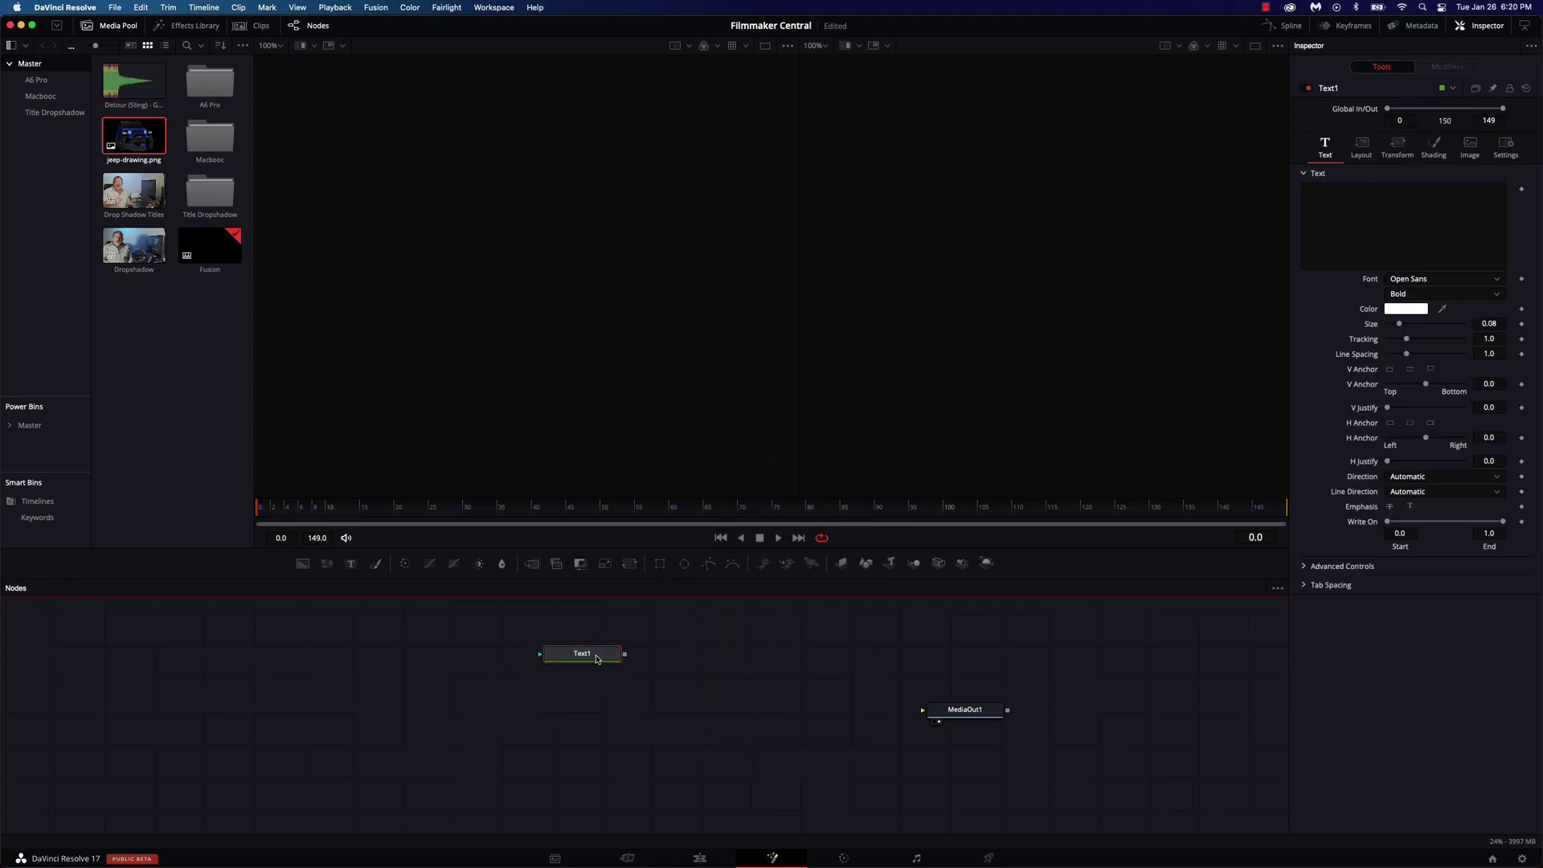
{"action": "scroll", "coordinate": [598, 659], "scroll_direction": "left", "scroll_amount": 2}
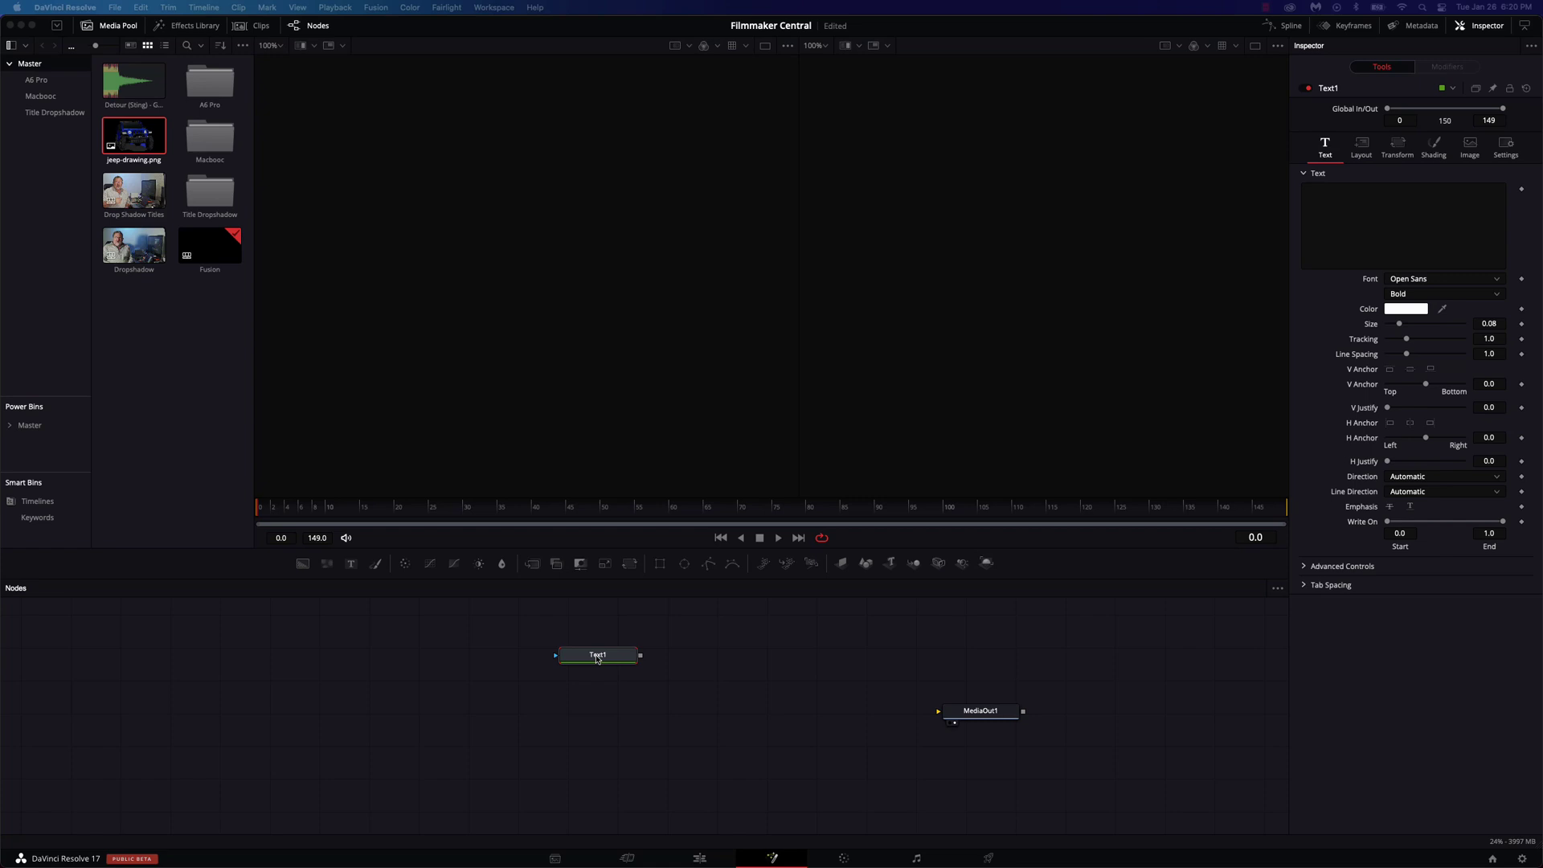
{"action": "key", "text": "Return"}
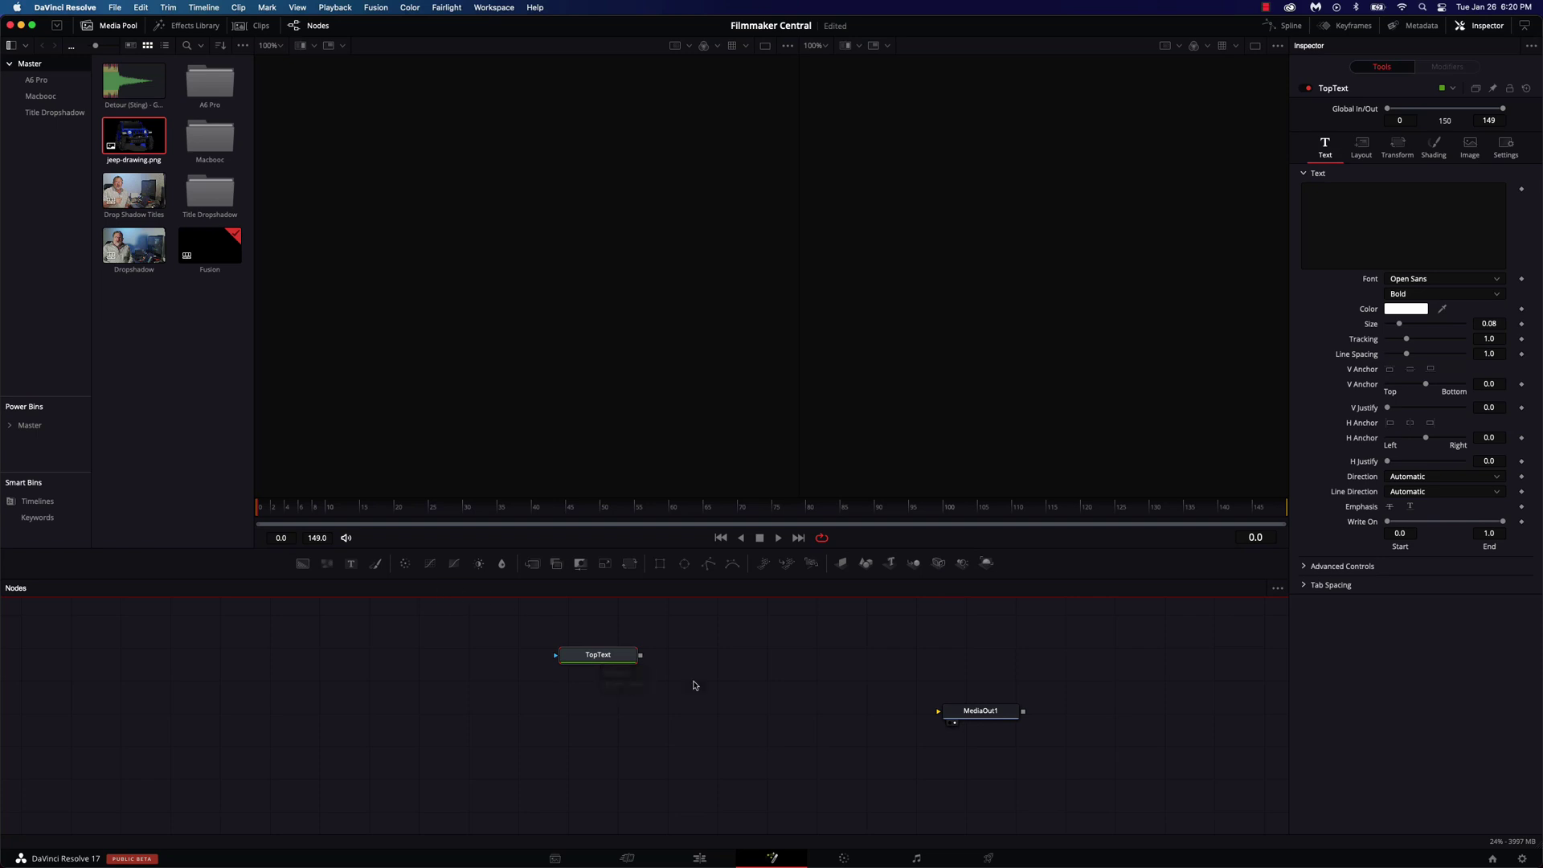
- Add a second text node merged with TopText and rename it BottomText
{"action": "left_click", "coordinate": [350, 565]}
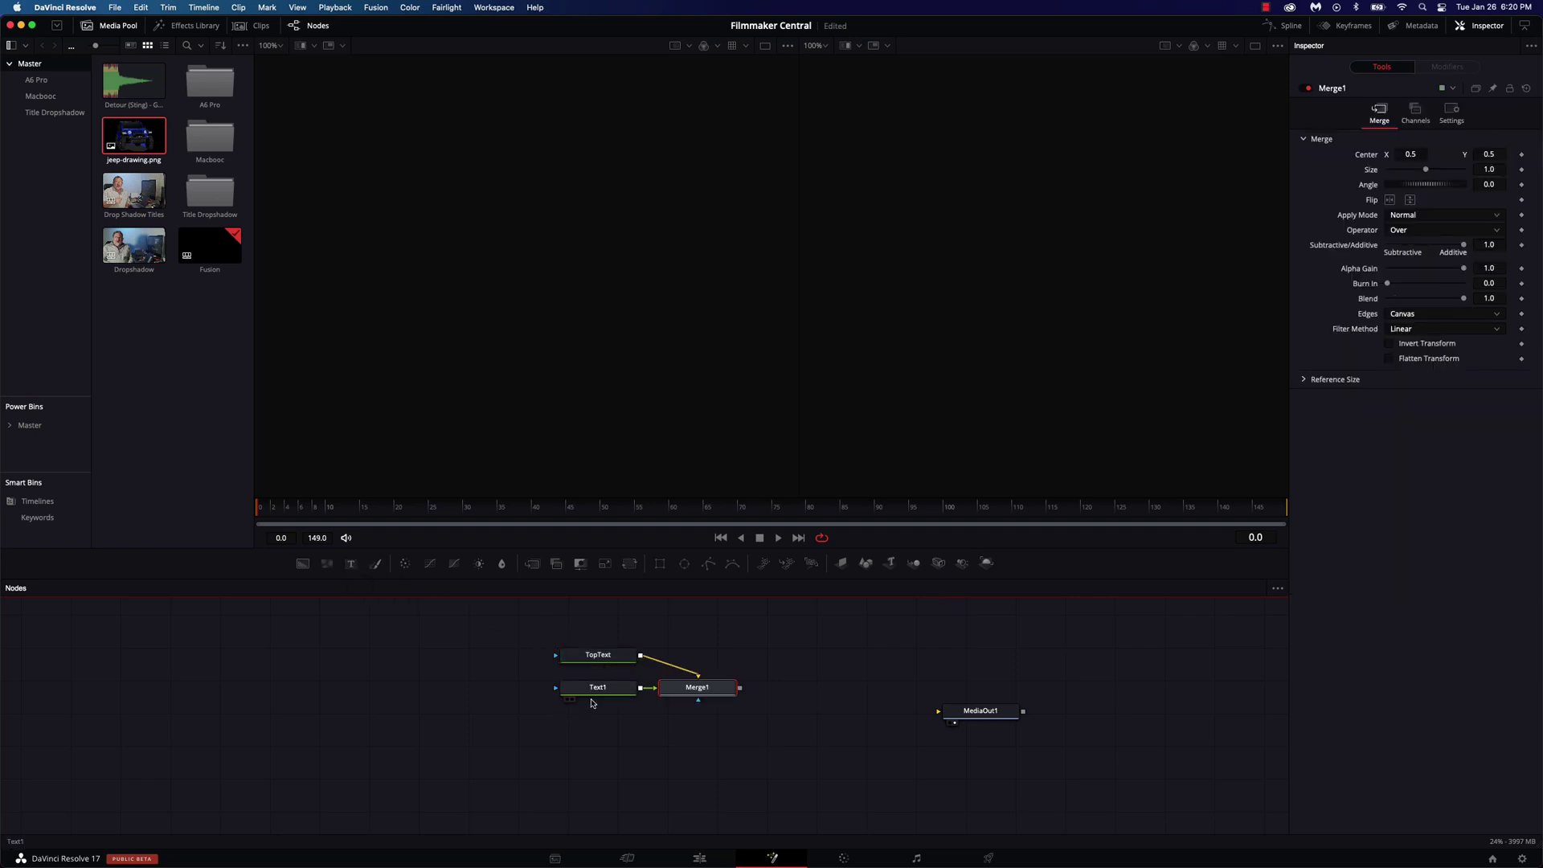
{"action": "left_click", "coordinate": [631, 694]}
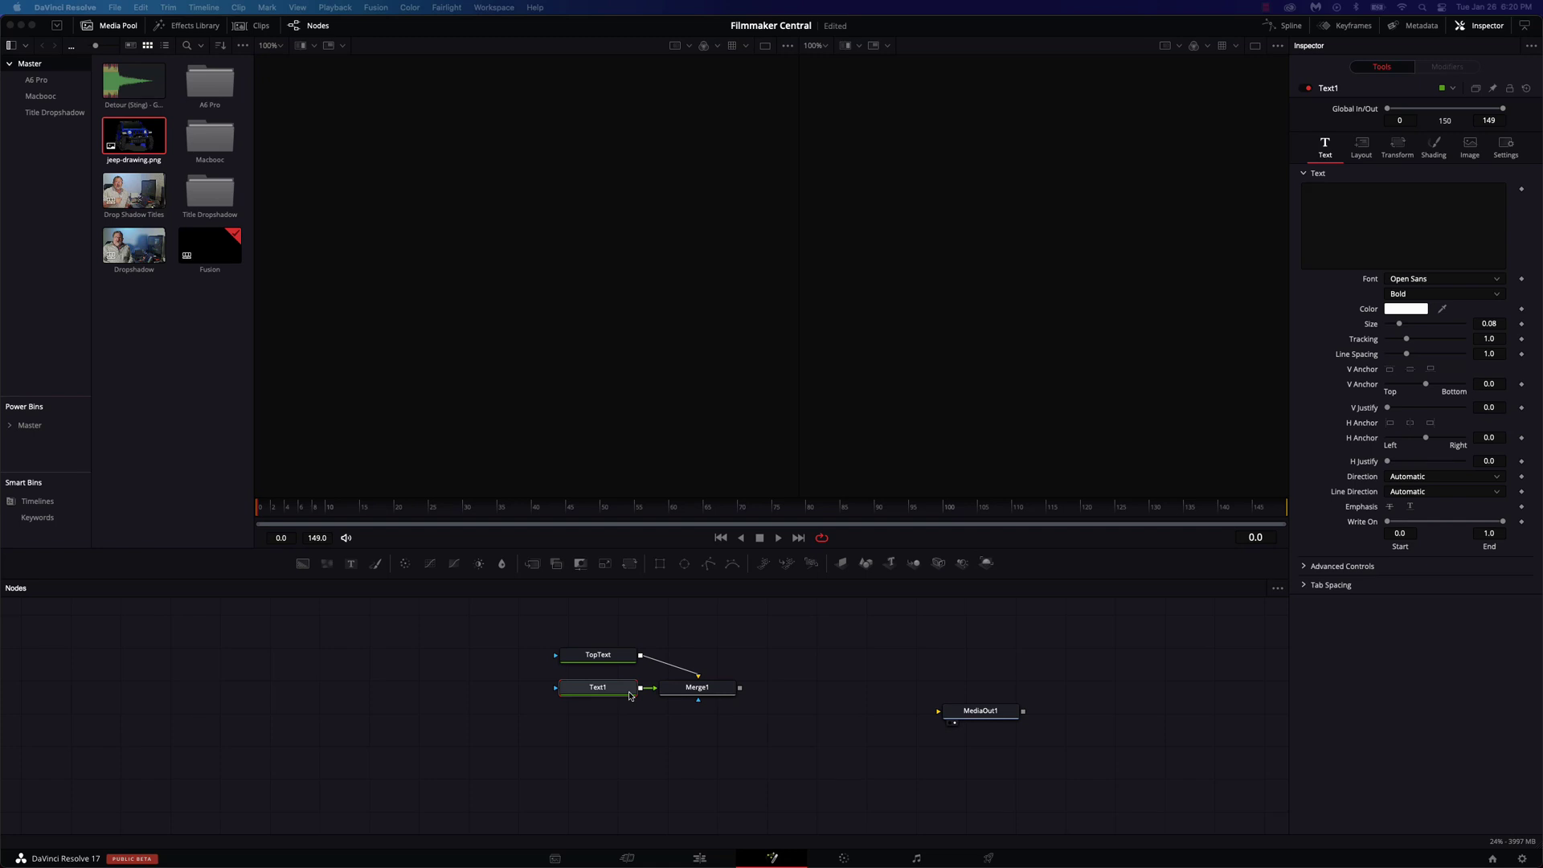
{"action": "key", "text": "Return"}
- View Merge1 in the viewer and set TopText's text to 'Top Text'
{"action": "left_click_drag", "start_coordinate": [724, 697], "coordinate": [749, 701]}
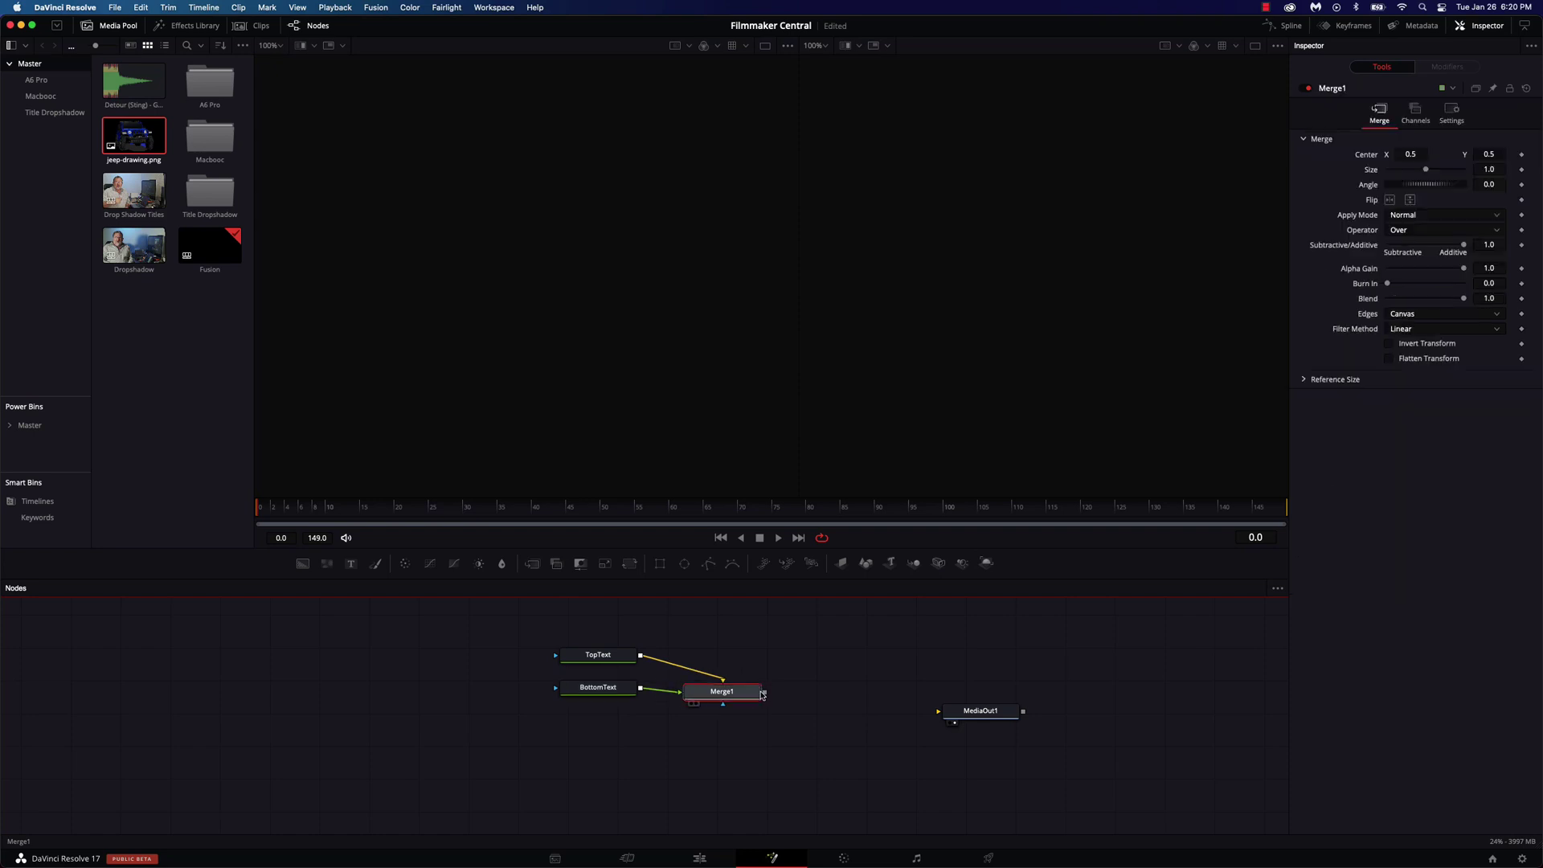
{"action": "key", "text": "2"}
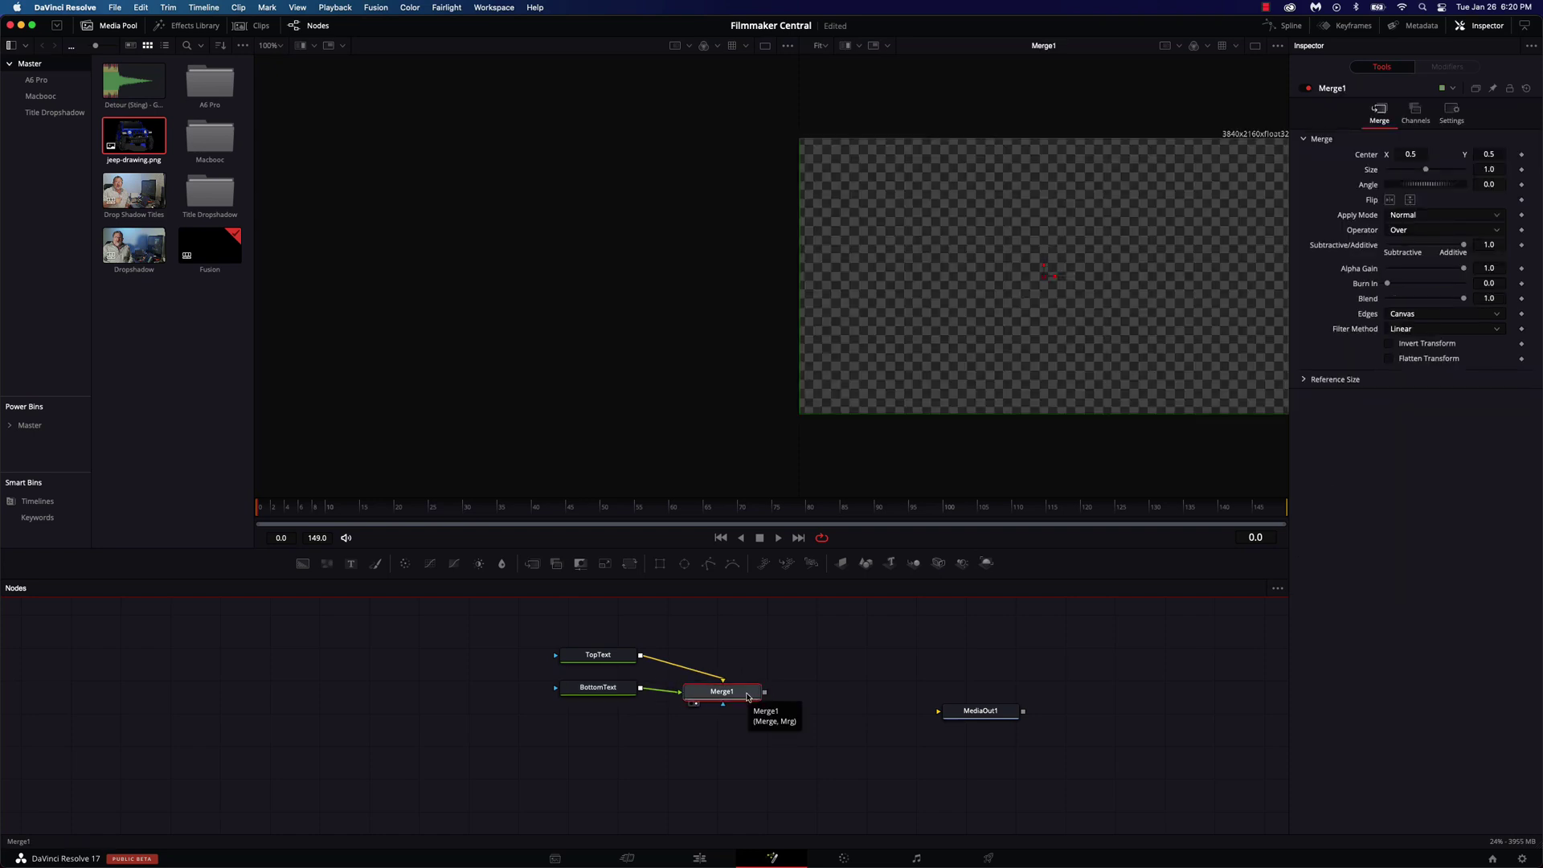
{"action": "left_click_drag", "start_coordinate": [724, 699], "coordinate": [740, 697]}
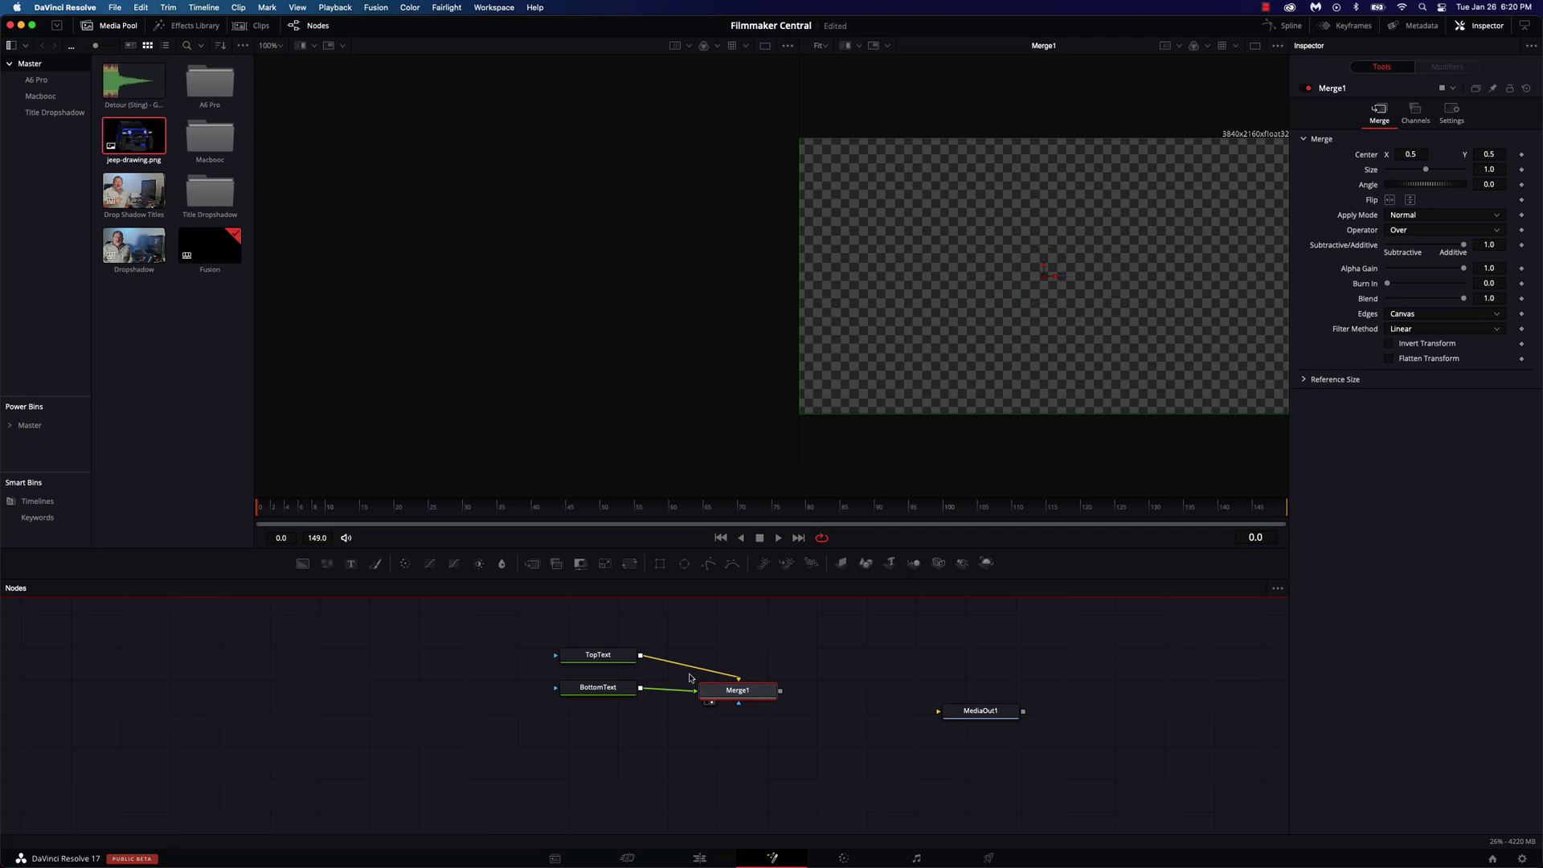
{"action": "left_click", "coordinate": [598, 655]}
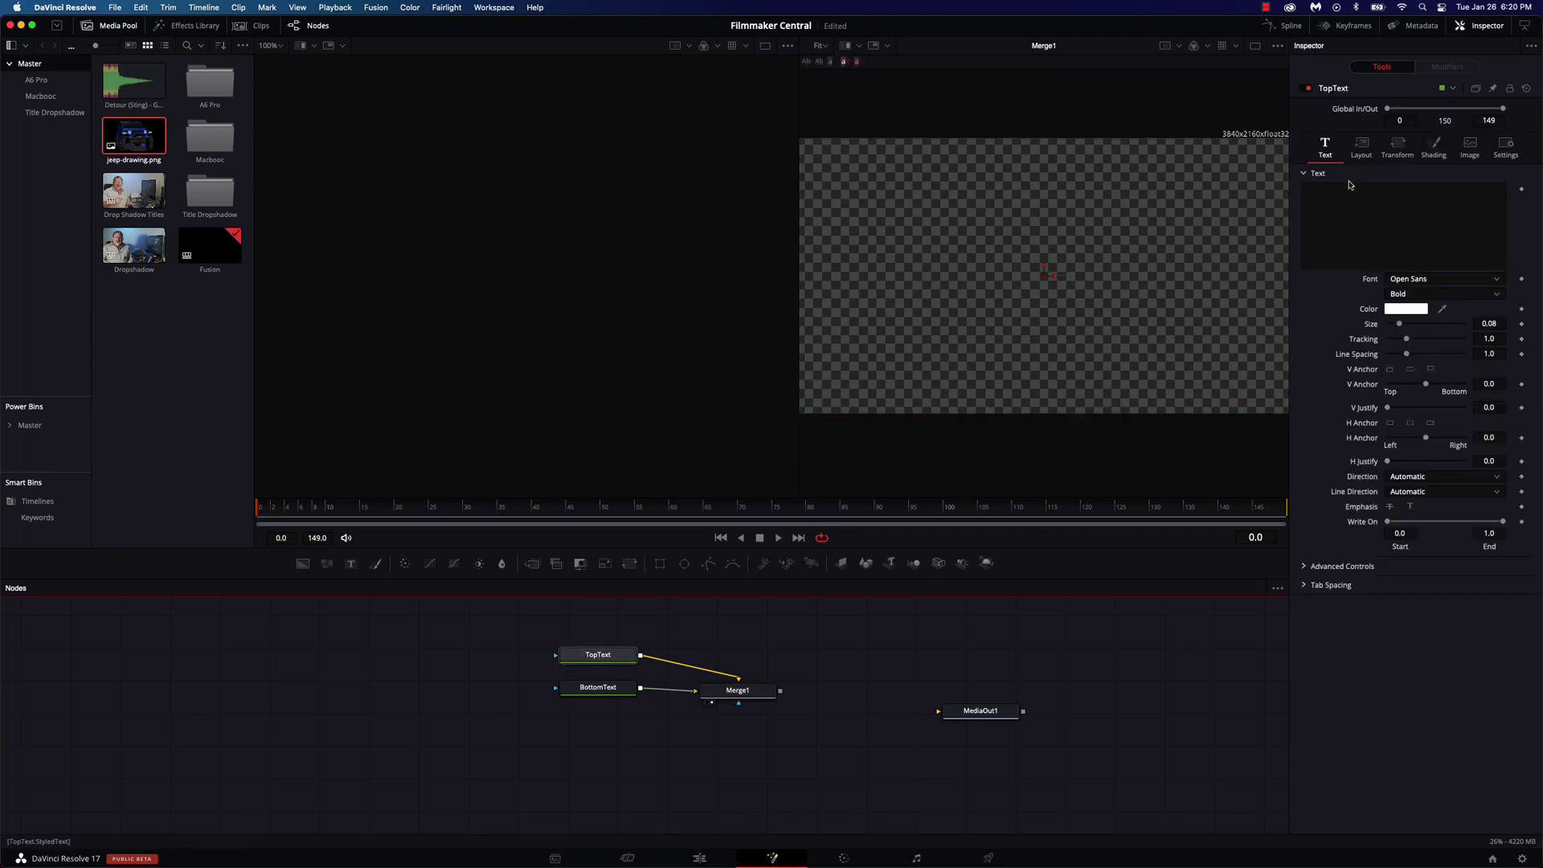
{"action": "left_click", "coordinate": [1350, 211]}
{"action": "type", "text": "Bottom"}
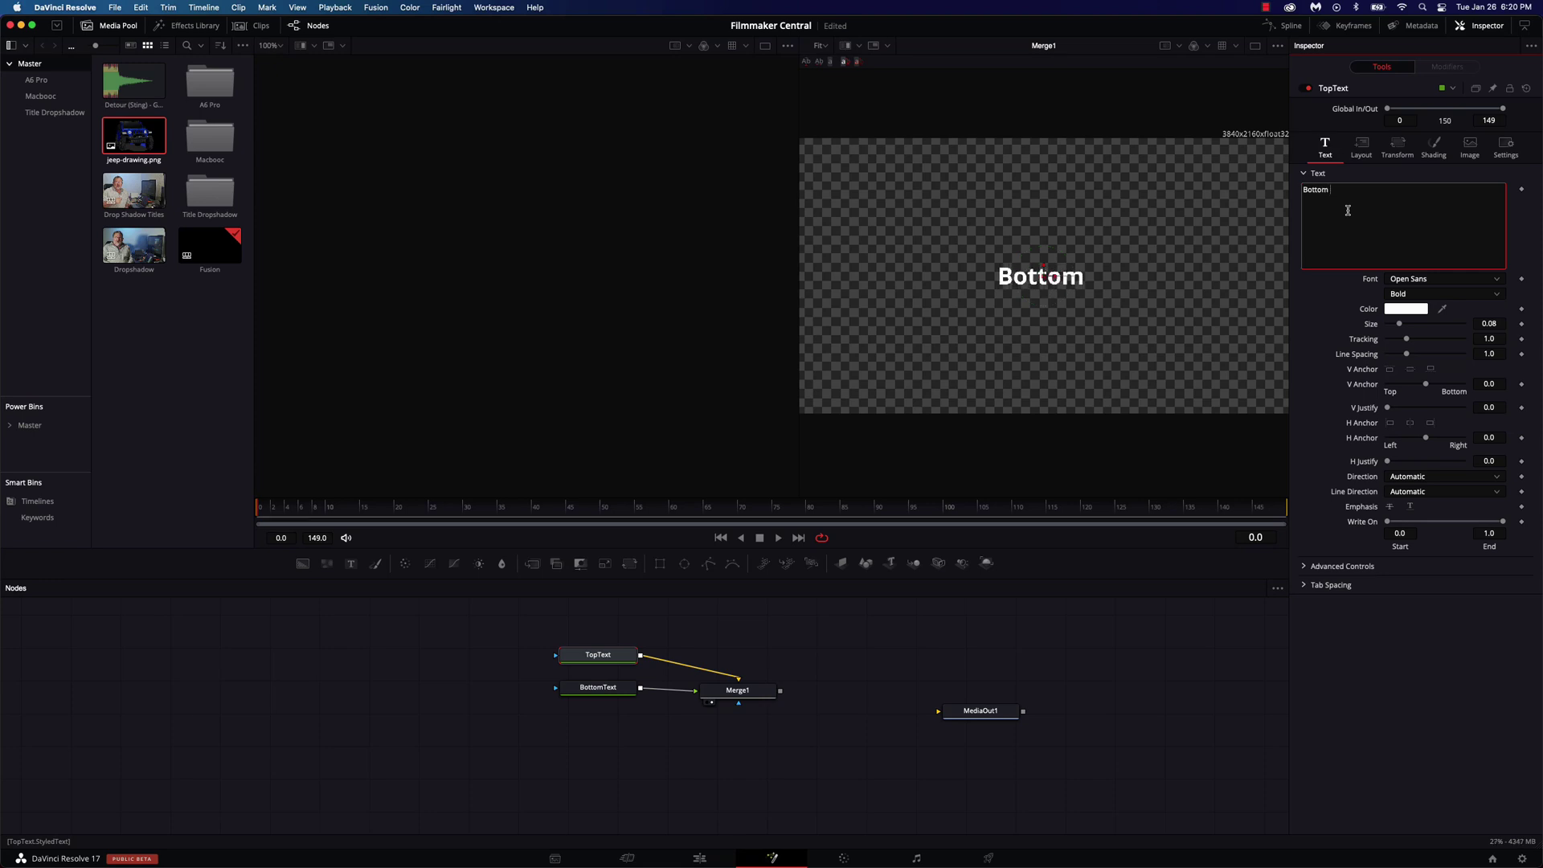
{"action": "key", "text": "BackSpace"}
{"action": "key", "text": "BackSpace"}
{"action": "key", "text": "BackSpace"}
{"action": "key", "text": "BackSpace"}
{"action": "key", "text": "BackSpace"}
{"action": "key", "text": "BackSpace"}
{"action": "type", "text": "T"}
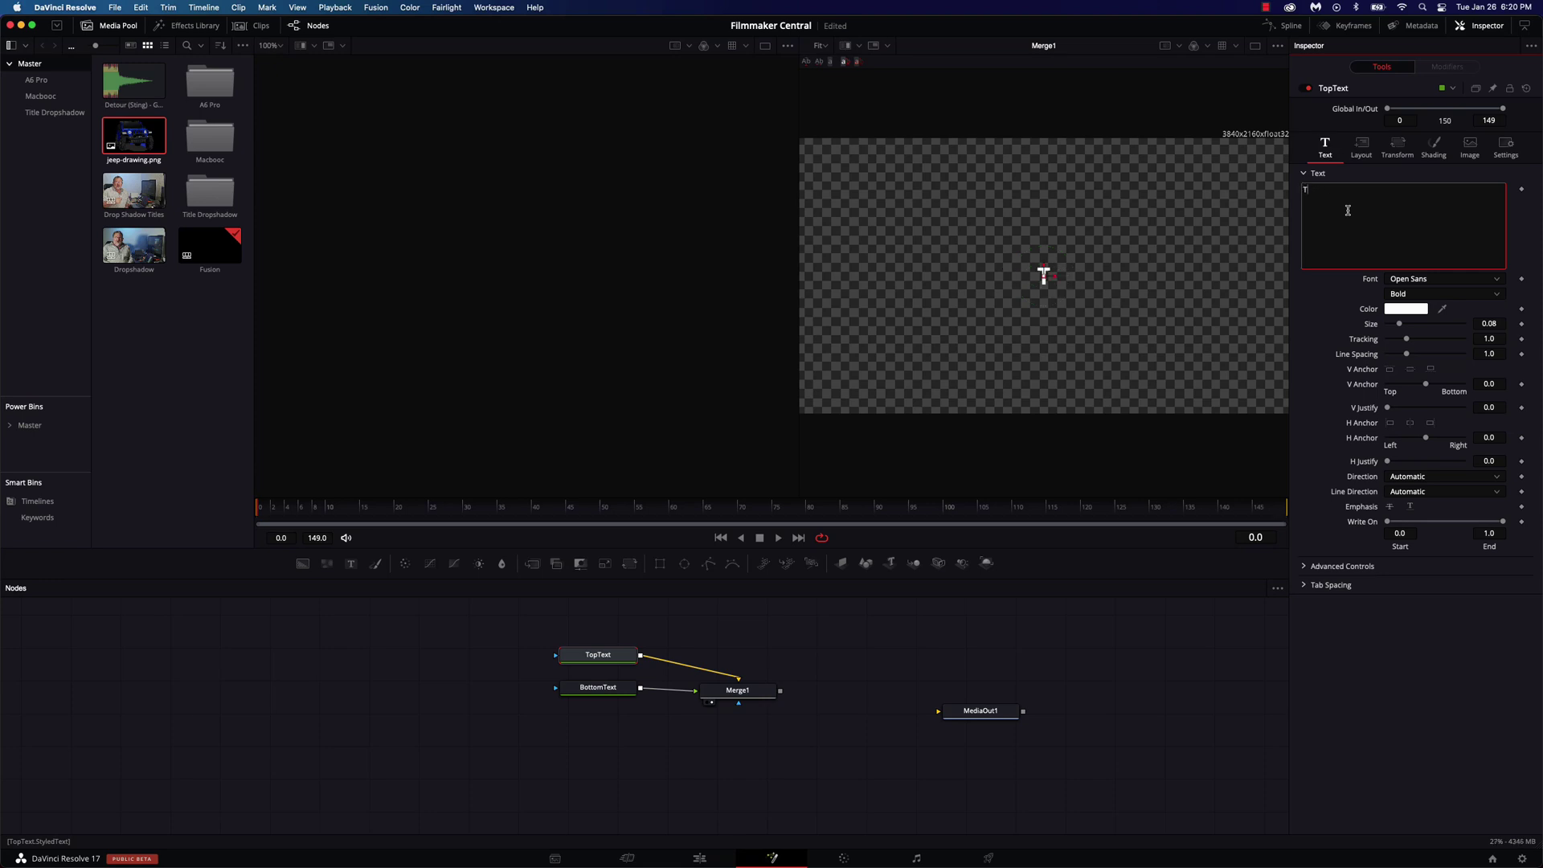
{"action": "type", "text": "op Text"}
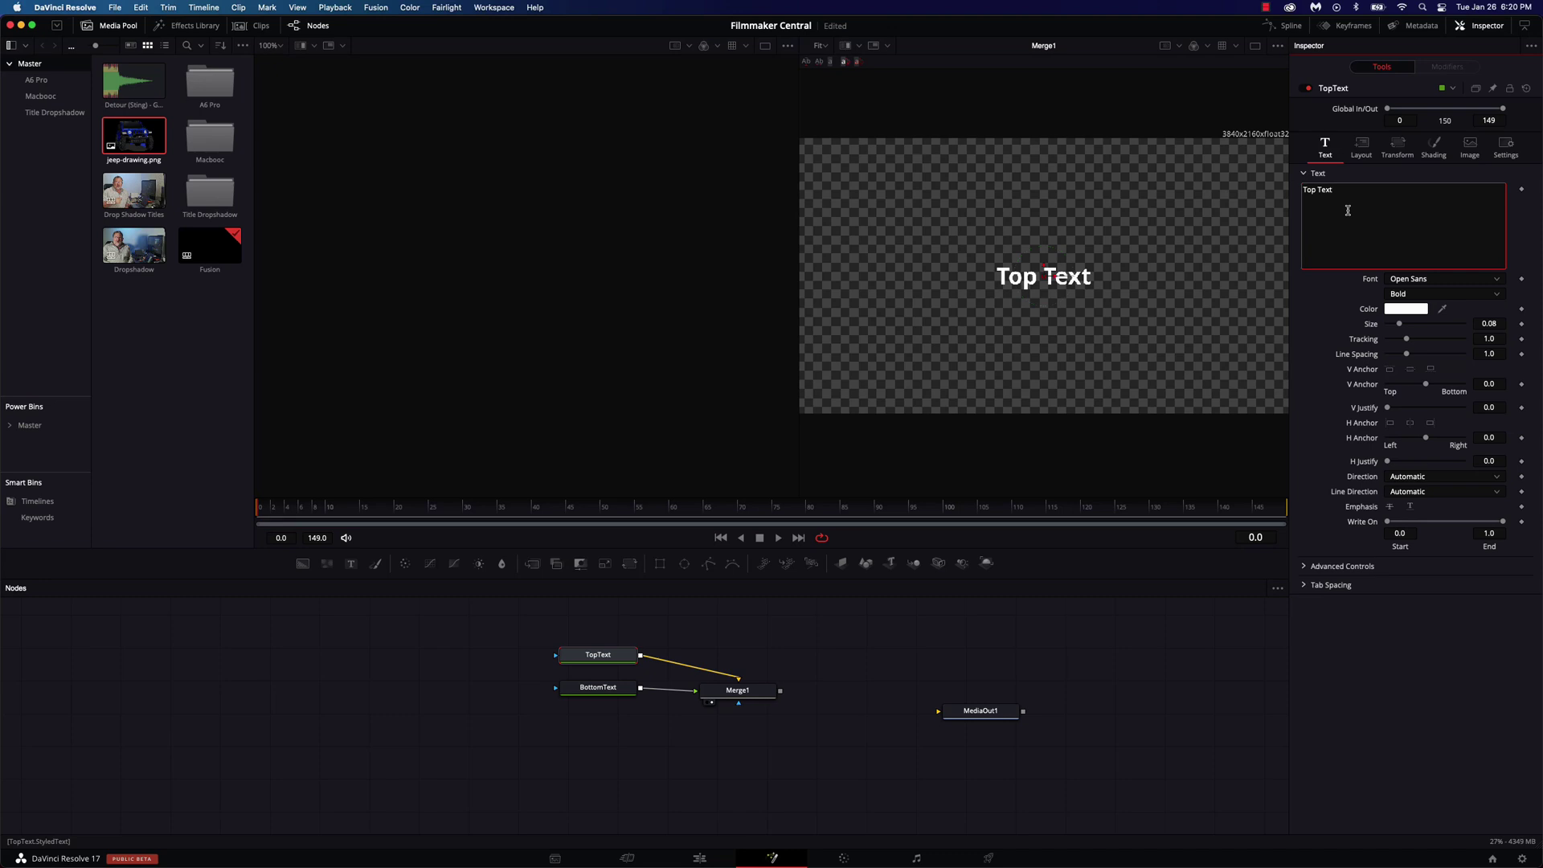
- Set BottomText to 'Bottom Text', move it below Top Text, and shrink its size to 0.0603
{"action": "left_click", "coordinate": [610, 688]}
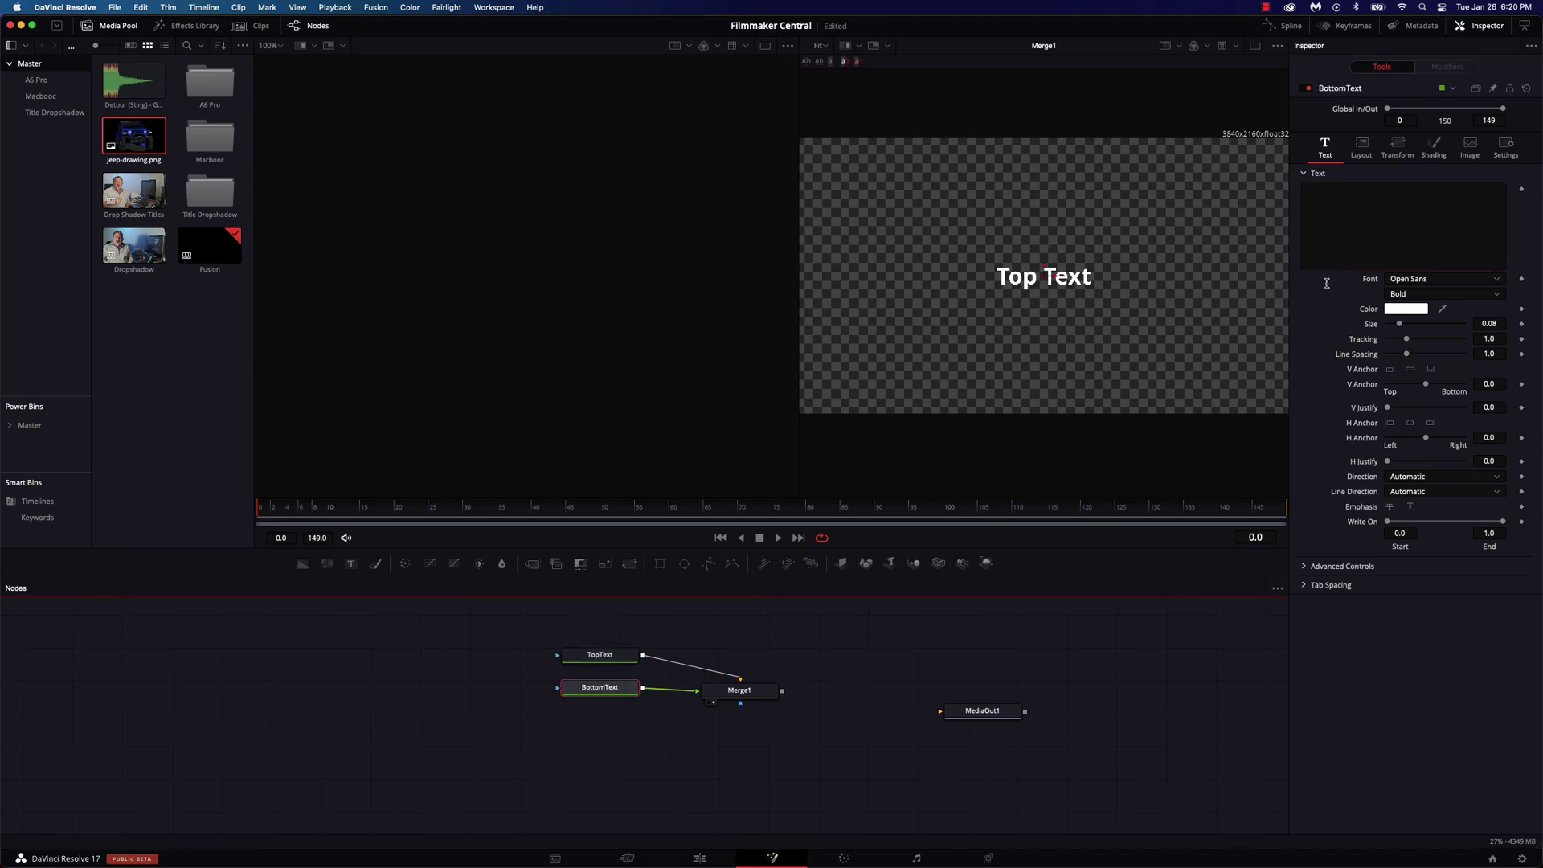
{"action": "left_click", "coordinate": [1341, 218]}
{"action": "key", "text": "BackSpace"}
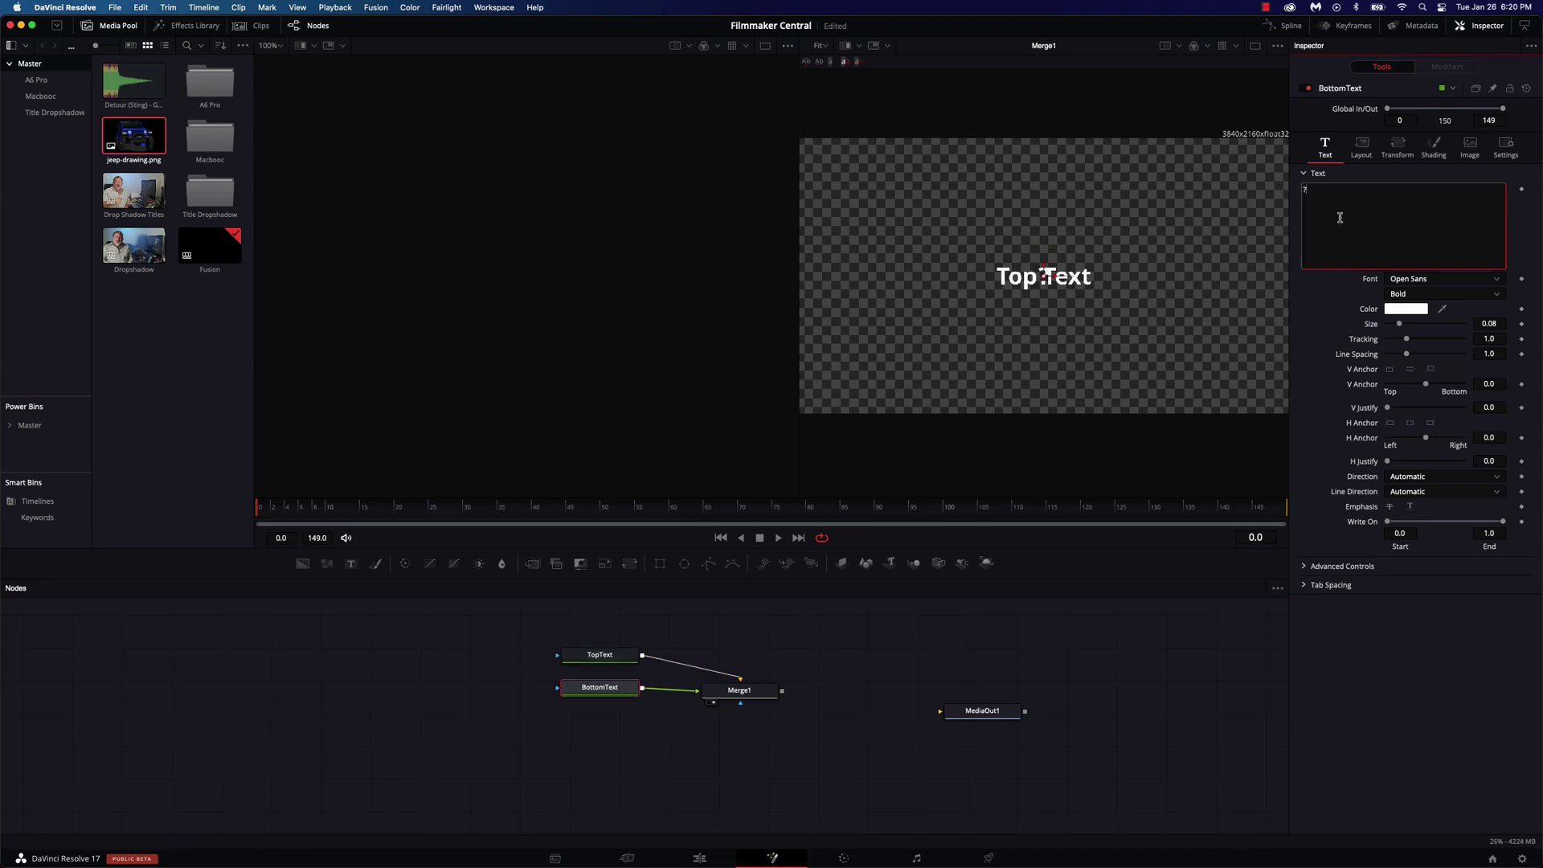
{"action": "type", "text": "Bottom "}
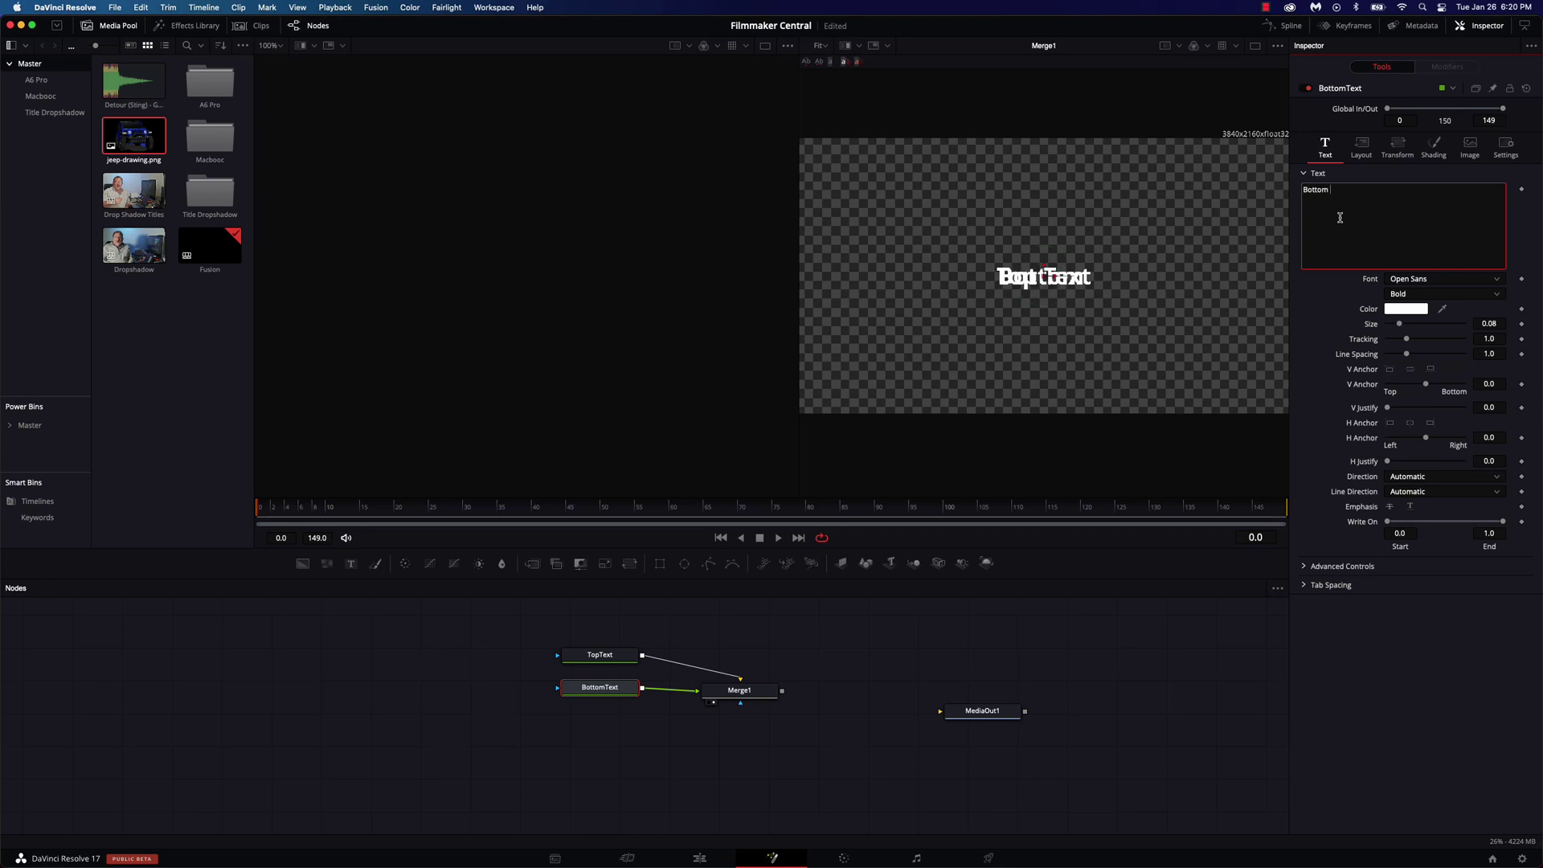
{"action": "type", "text": "Text"}
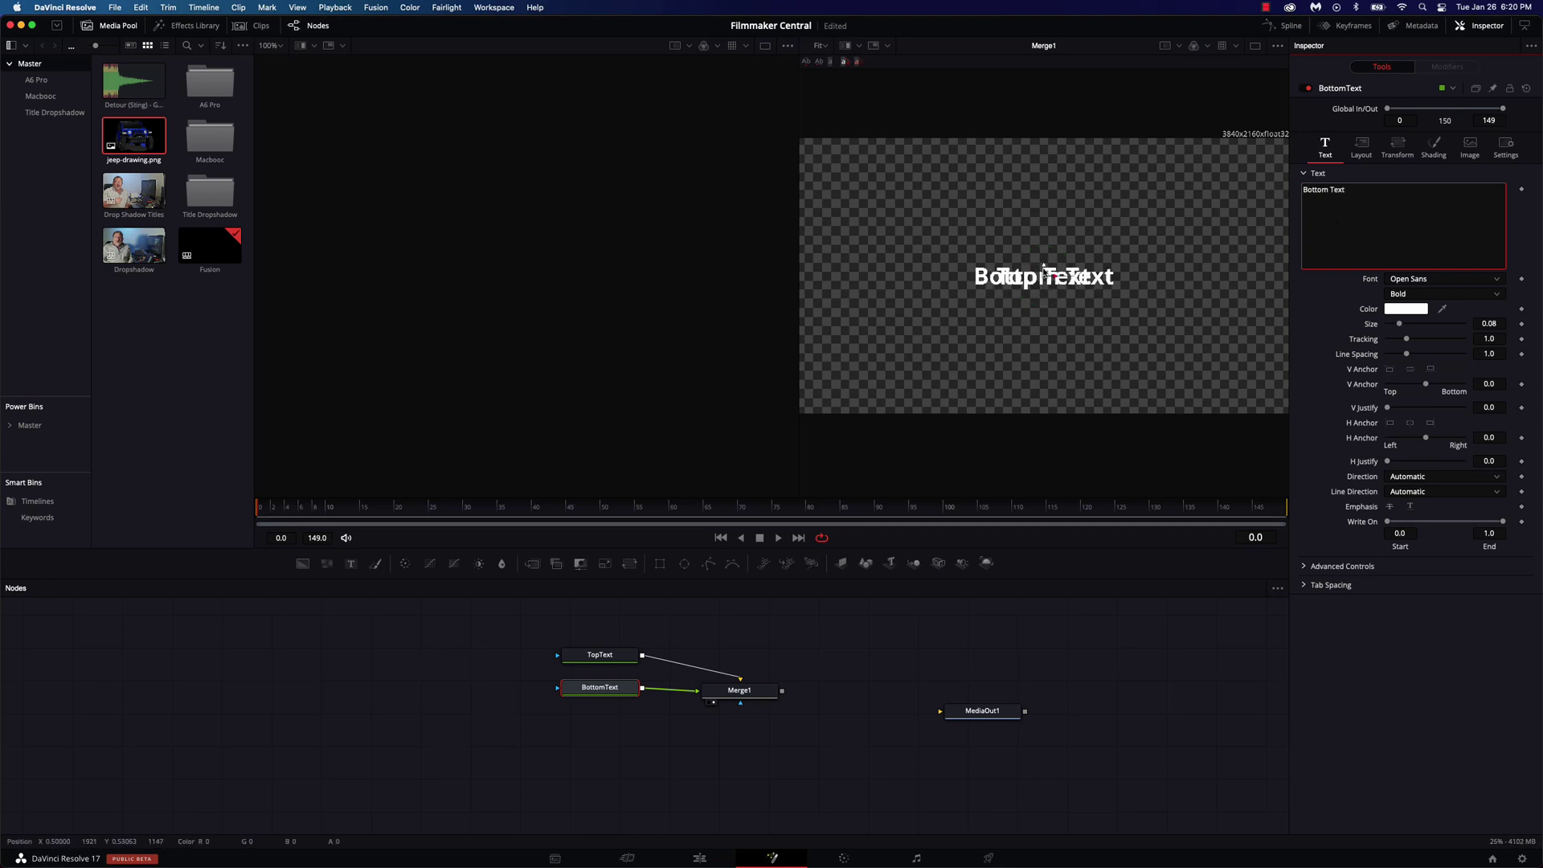
{"action": "left_click_drag", "start_coordinate": [1045, 272], "coordinate": [1080, 303]}
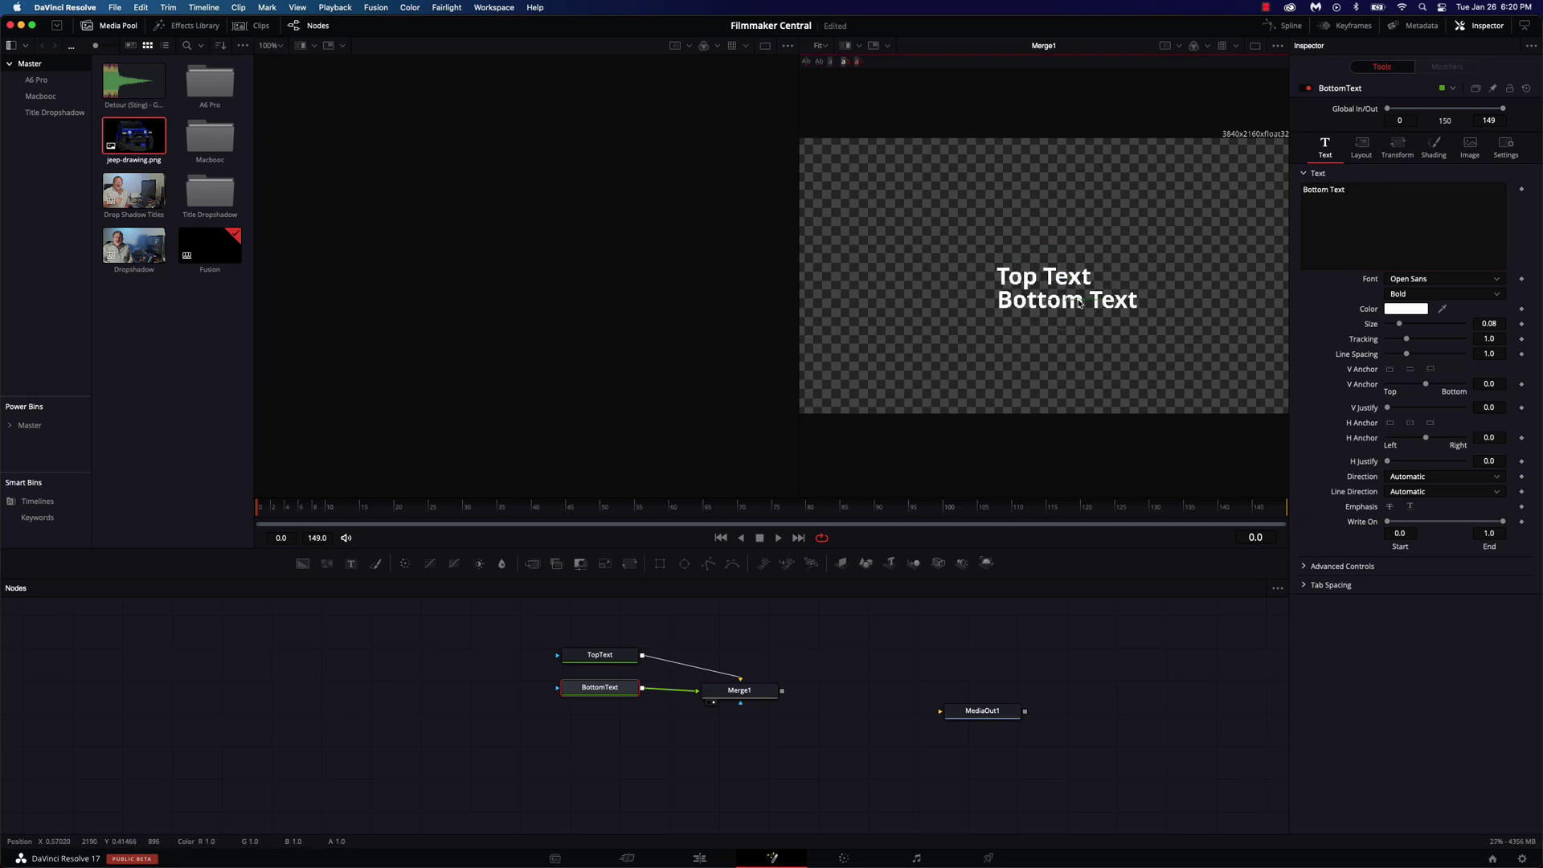
{"action": "left_click_drag", "start_coordinate": [1489, 323], "coordinate": [1061, 303]}
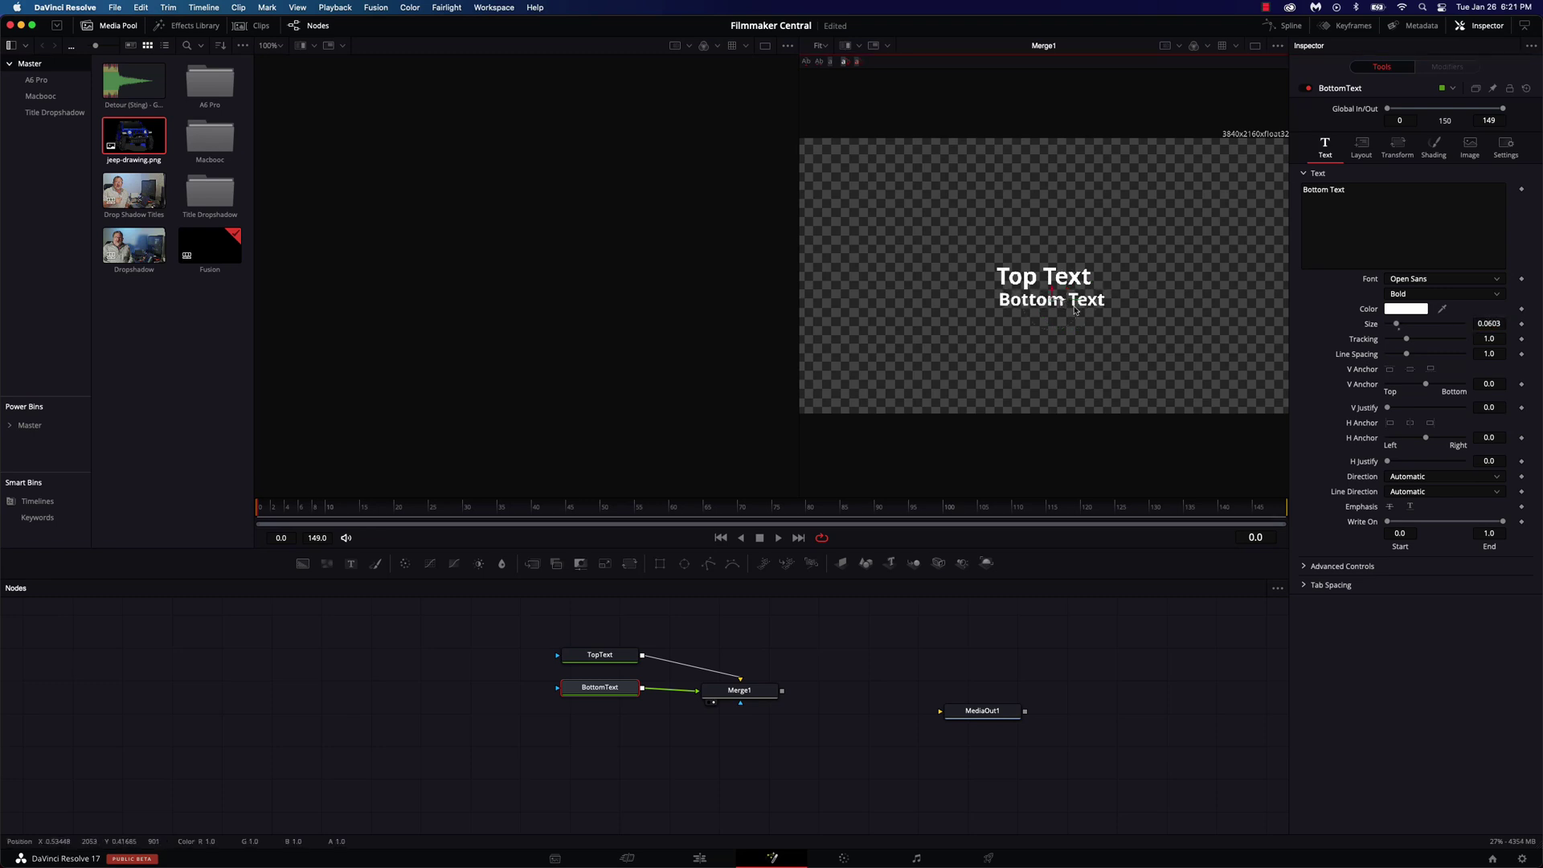
{"action": "left_click", "coordinate": [732, 690]}
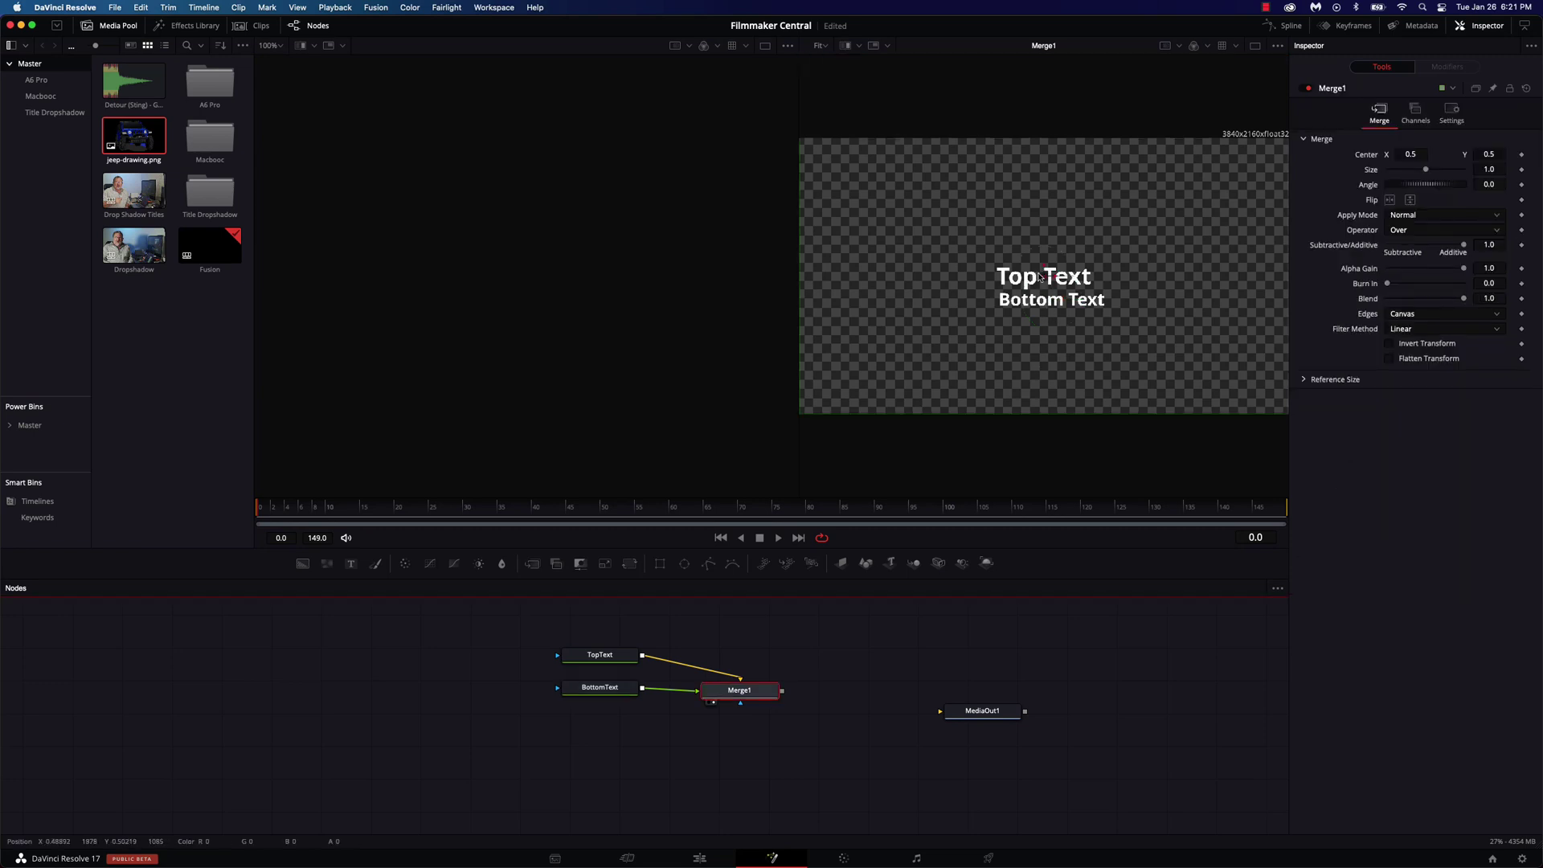
- Move Top Text to the lower left of the frame with Bottom Text directly beneath it
{"action": "left_click_drag", "start_coordinate": [1045, 270], "coordinate": [1038, 323]}
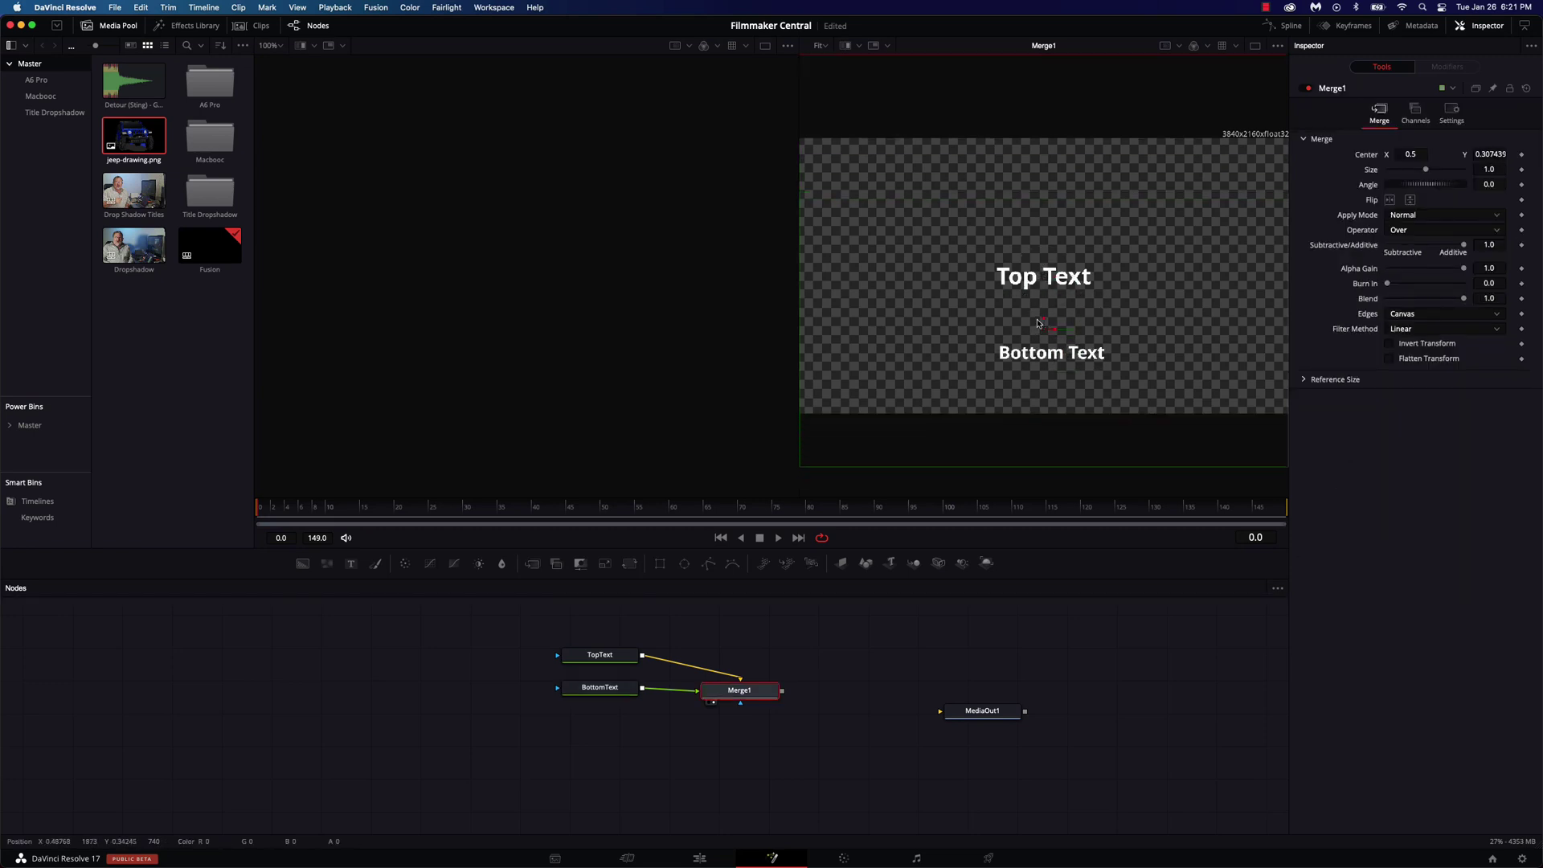
{"action": "key", "text": "super+z"}
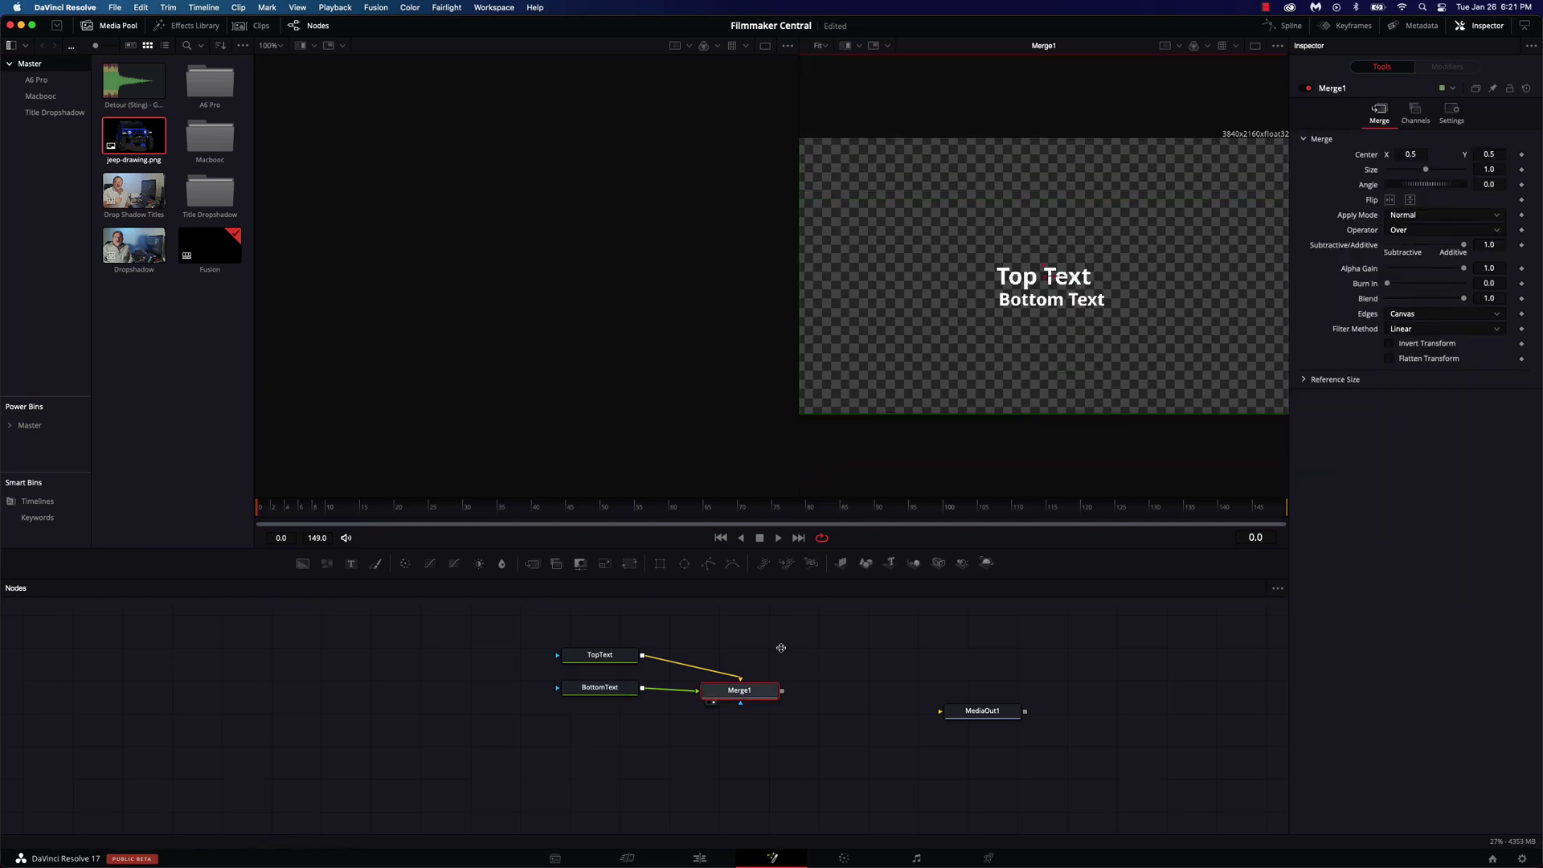
{"action": "left_click", "coordinate": [762, 701]}
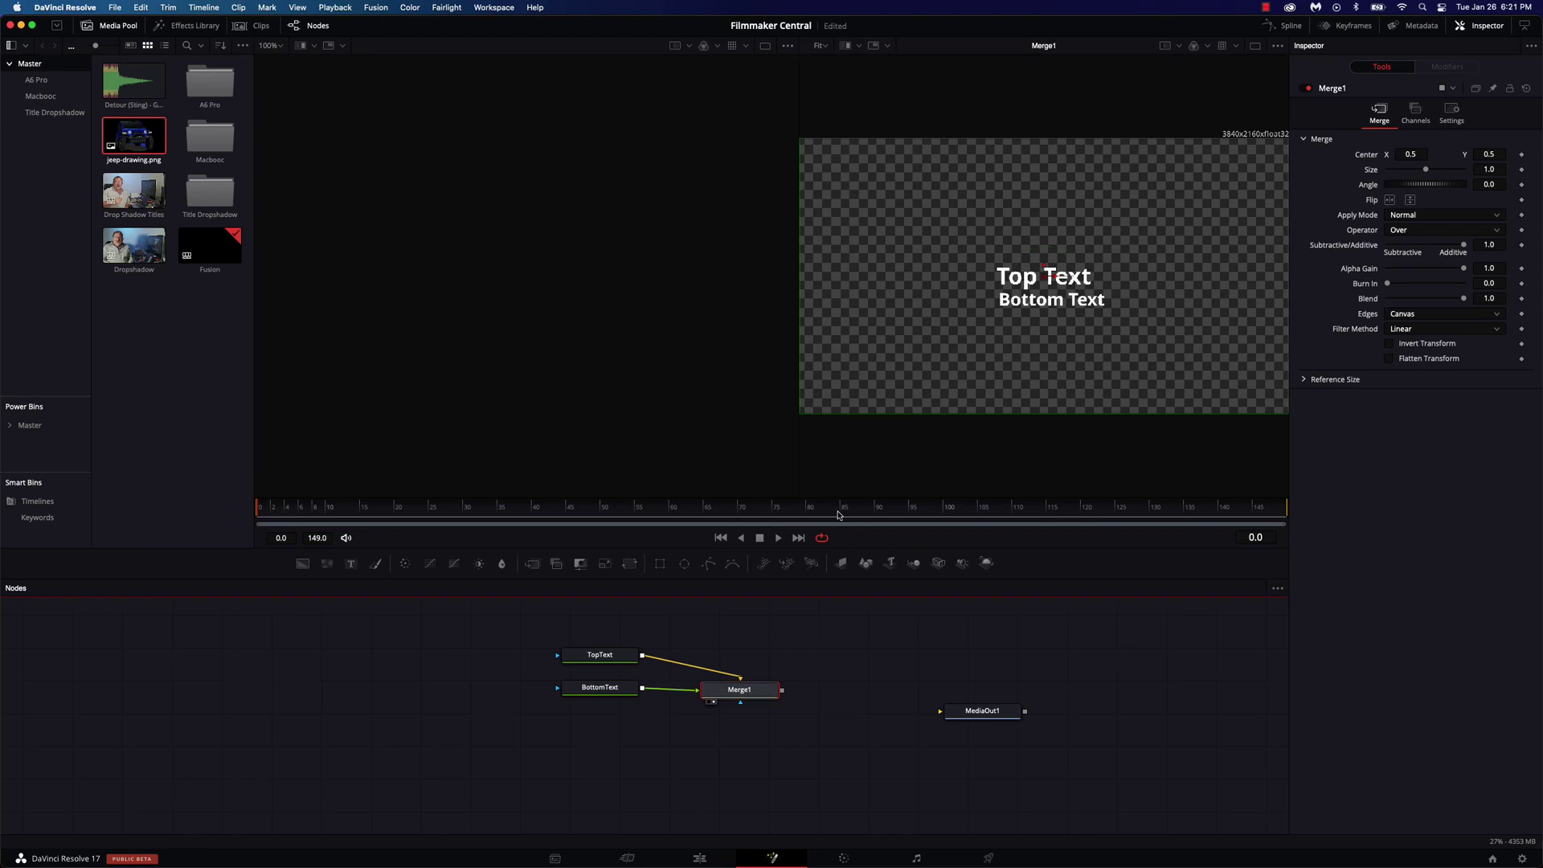
{"action": "left_click", "coordinate": [600, 655]}
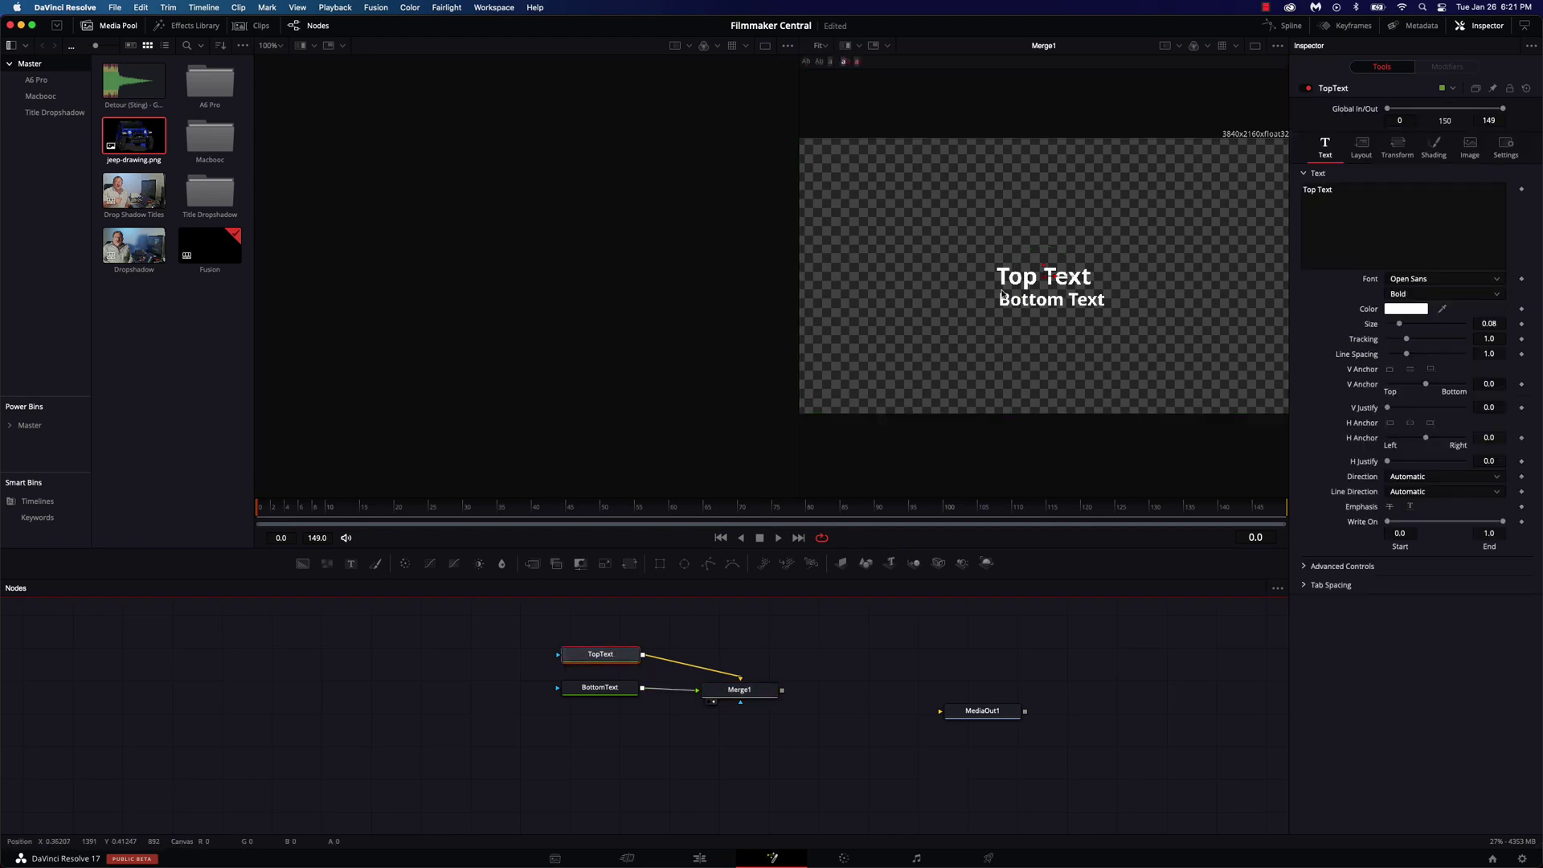
{"action": "left_click_drag", "start_coordinate": [1045, 271], "coordinate": [889, 368]}
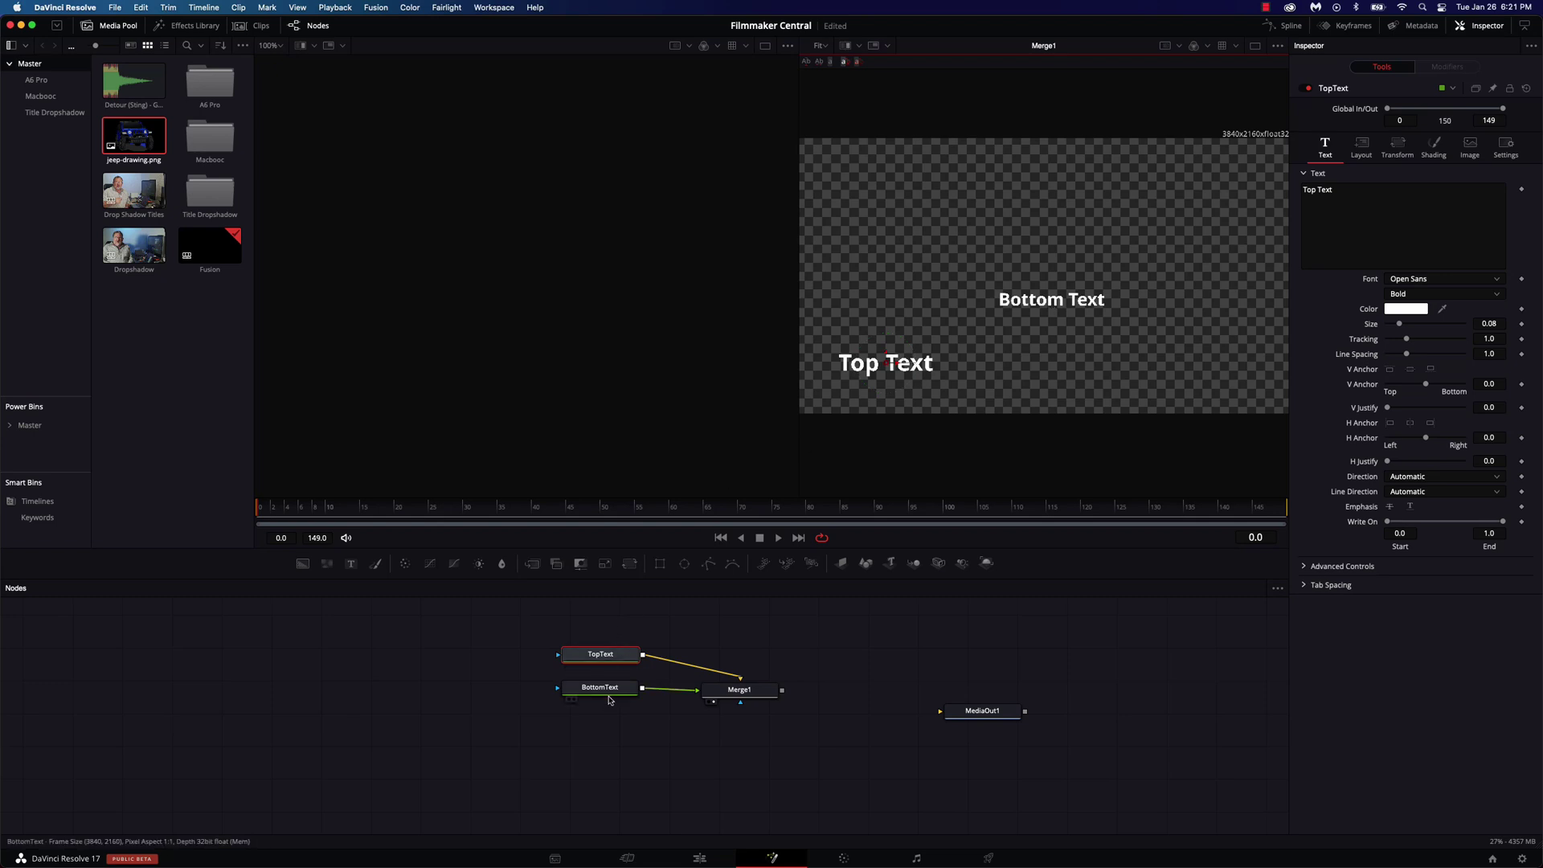
{"action": "left_click_drag", "start_coordinate": [604, 690], "coordinate": [611, 687]}
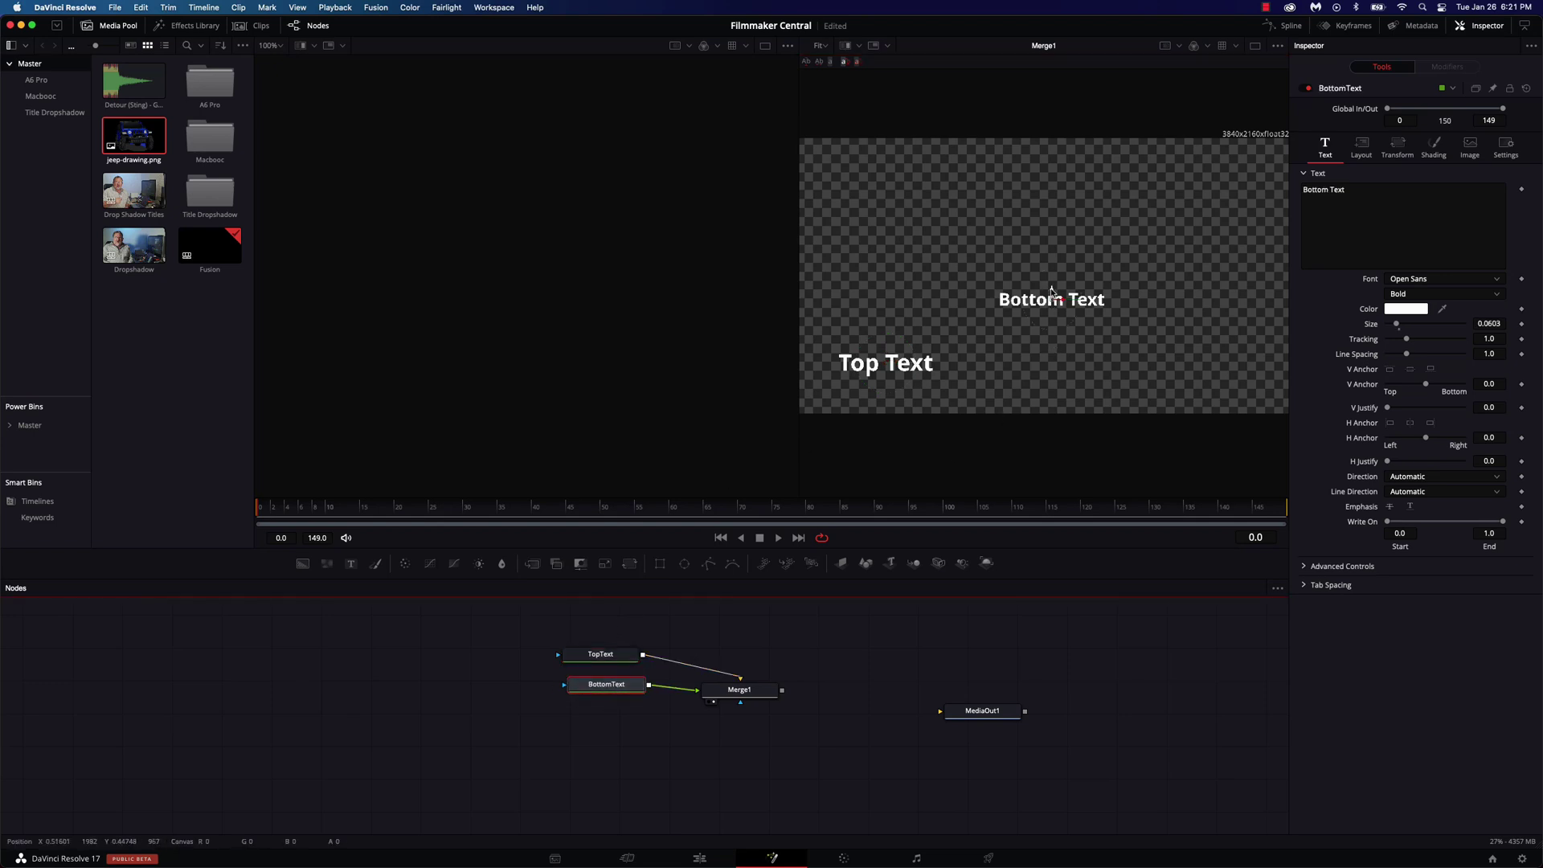
{"action": "left_click_drag", "start_coordinate": [1052, 292], "coordinate": [896, 388]}
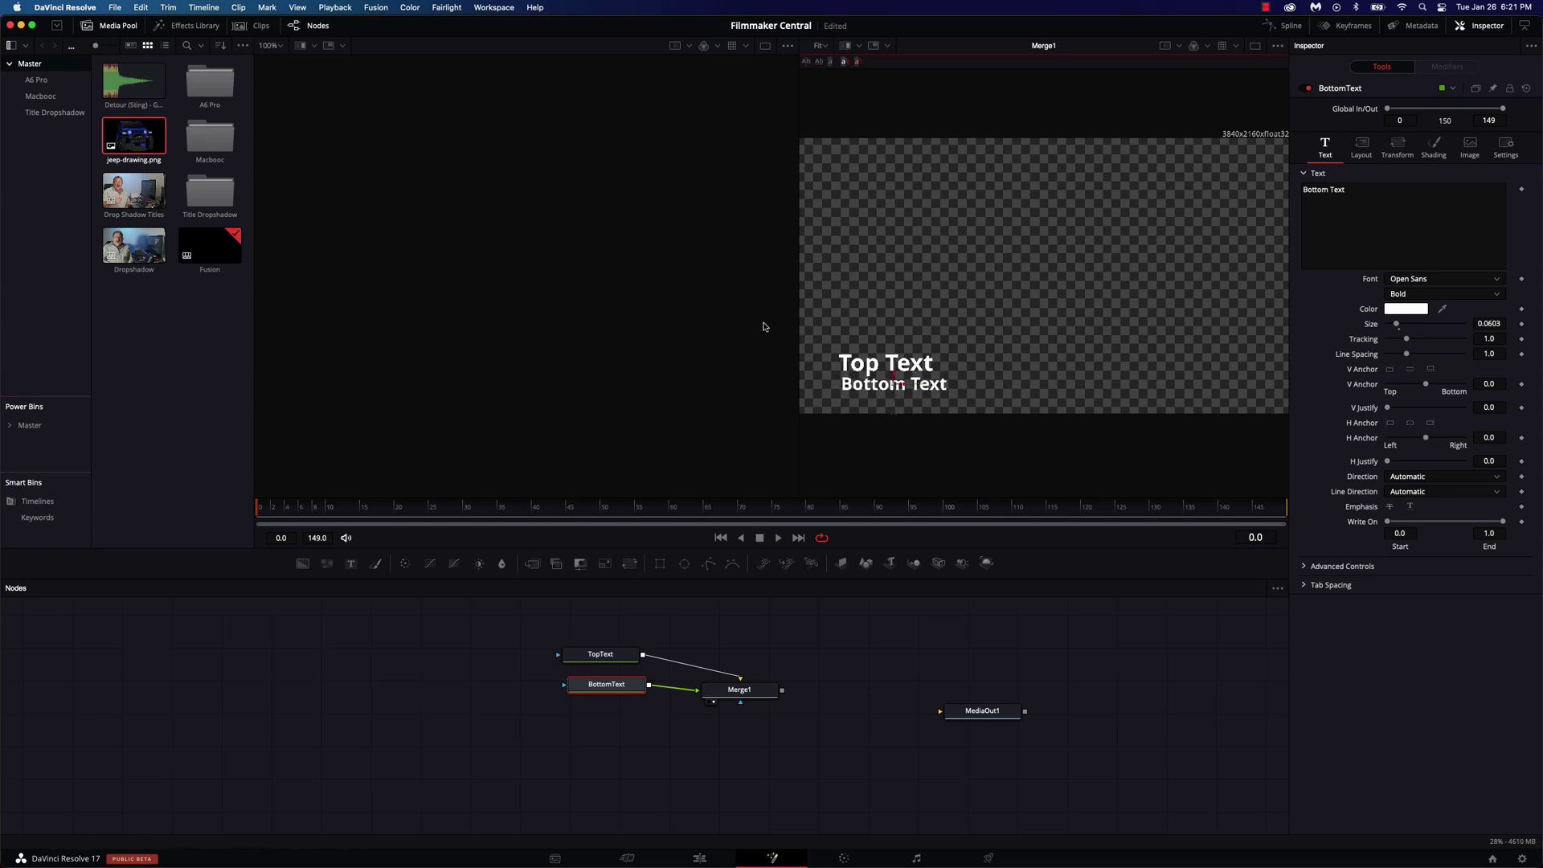
{"action": "left_click", "coordinate": [625, 775]}
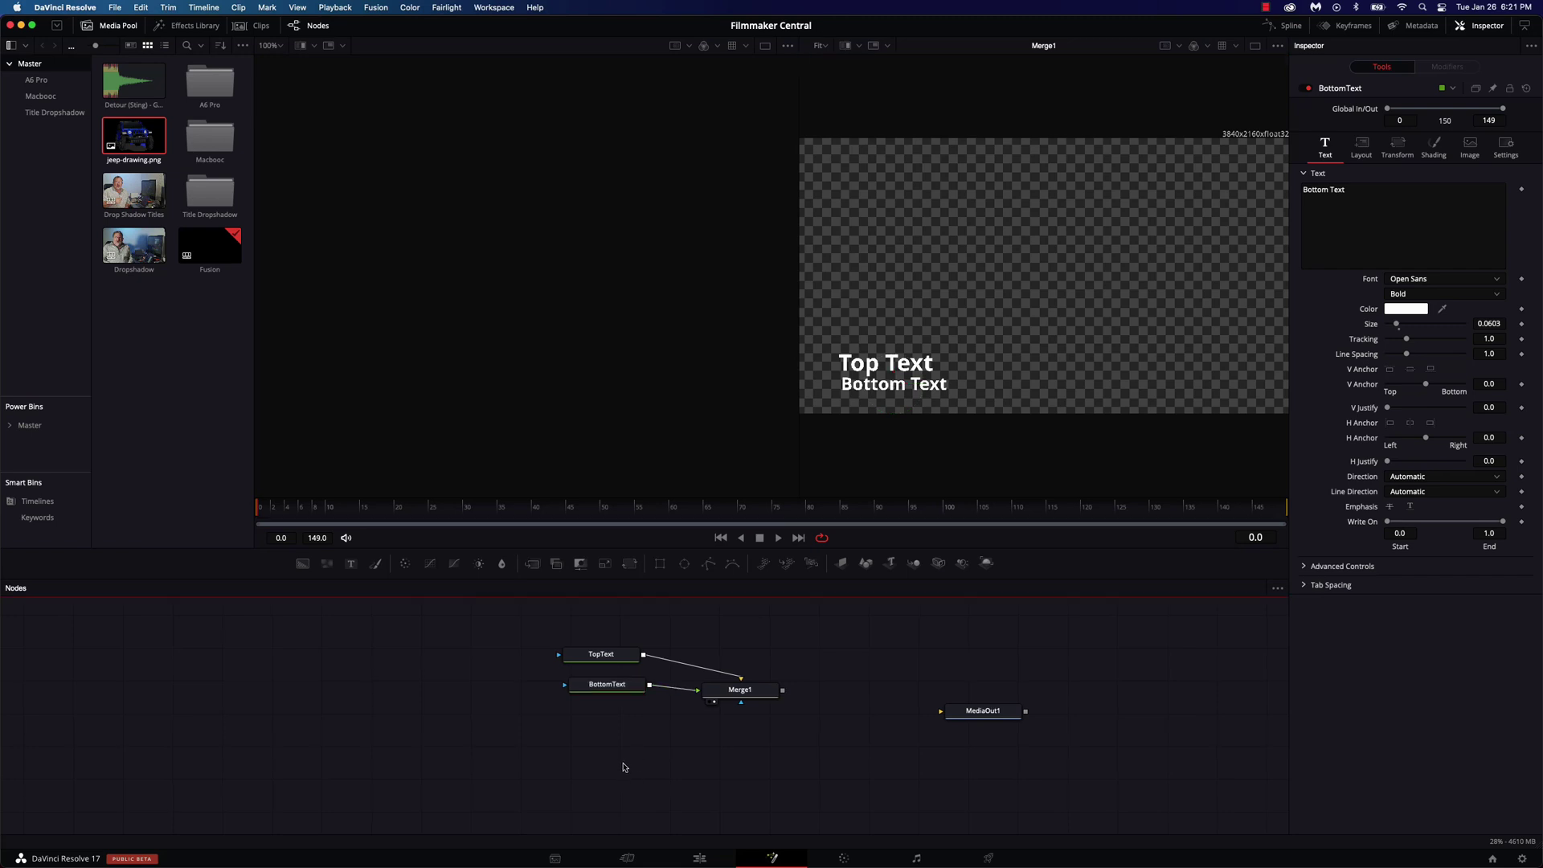
{"action": "scroll", "coordinate": [607, 638], "scroll_direction": "up", "scroll_amount": 1}
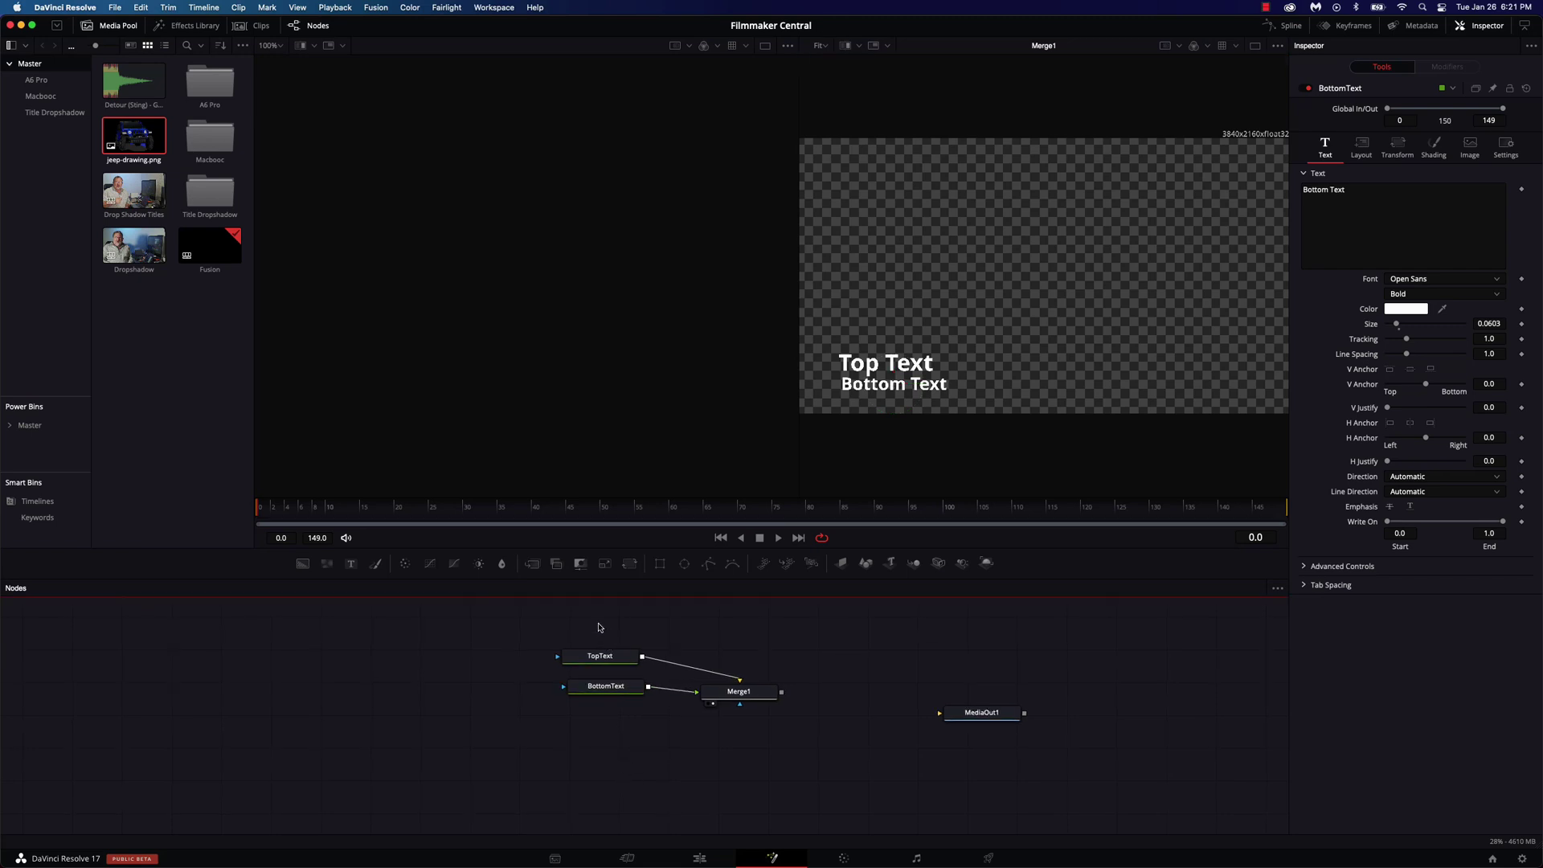
- Replace an unwanted Image Plane 3D with a Shape 3D node and show it in the left viewer
{"action": "left_click_drag", "start_coordinate": [842, 563], "coordinate": [626, 777]}
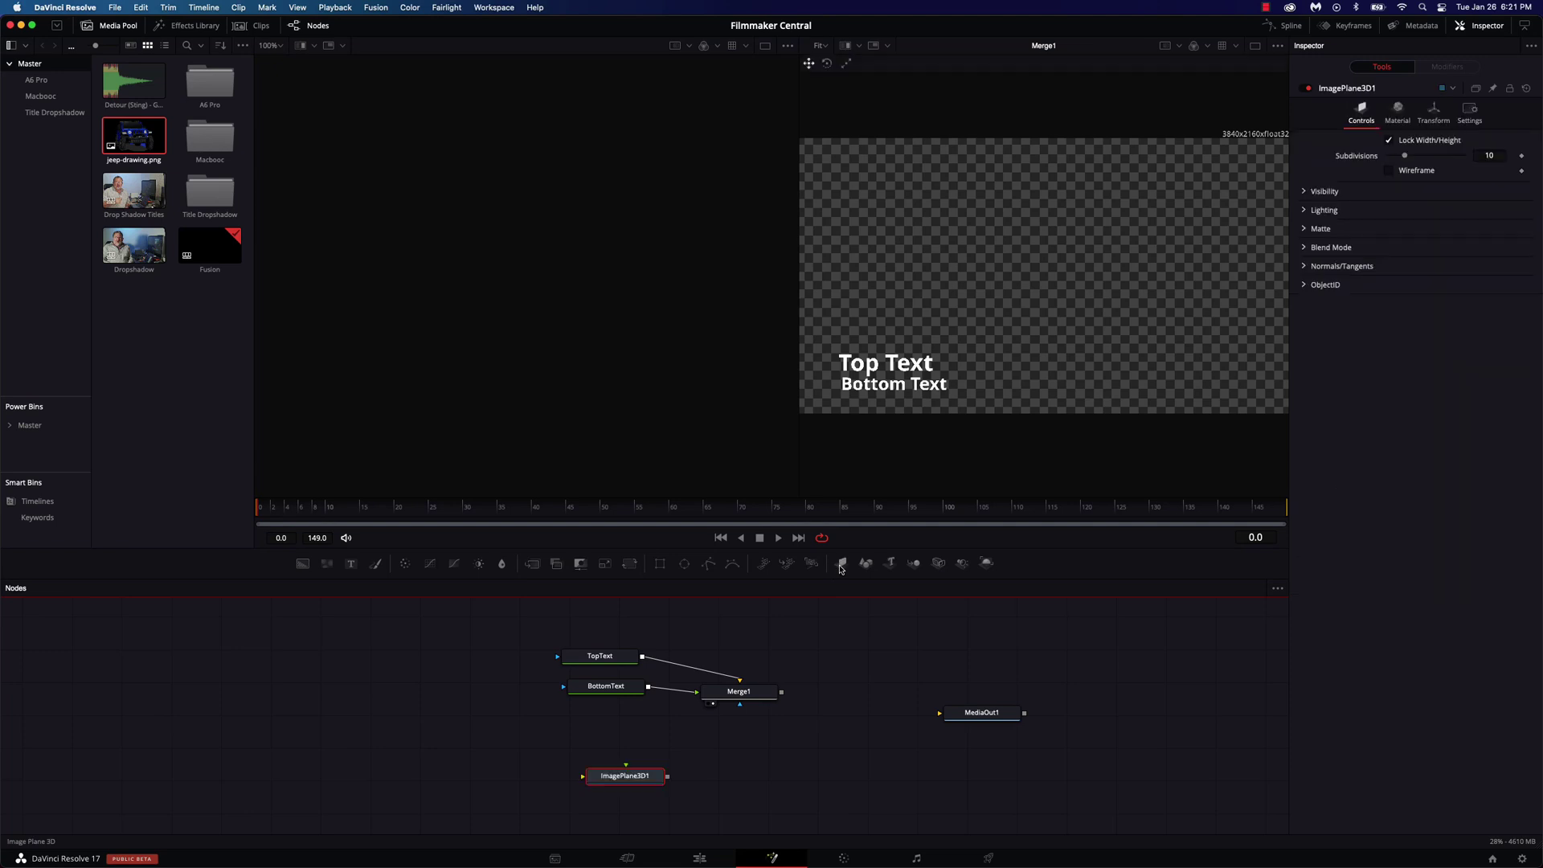
{"action": "key", "text": "Delete"}
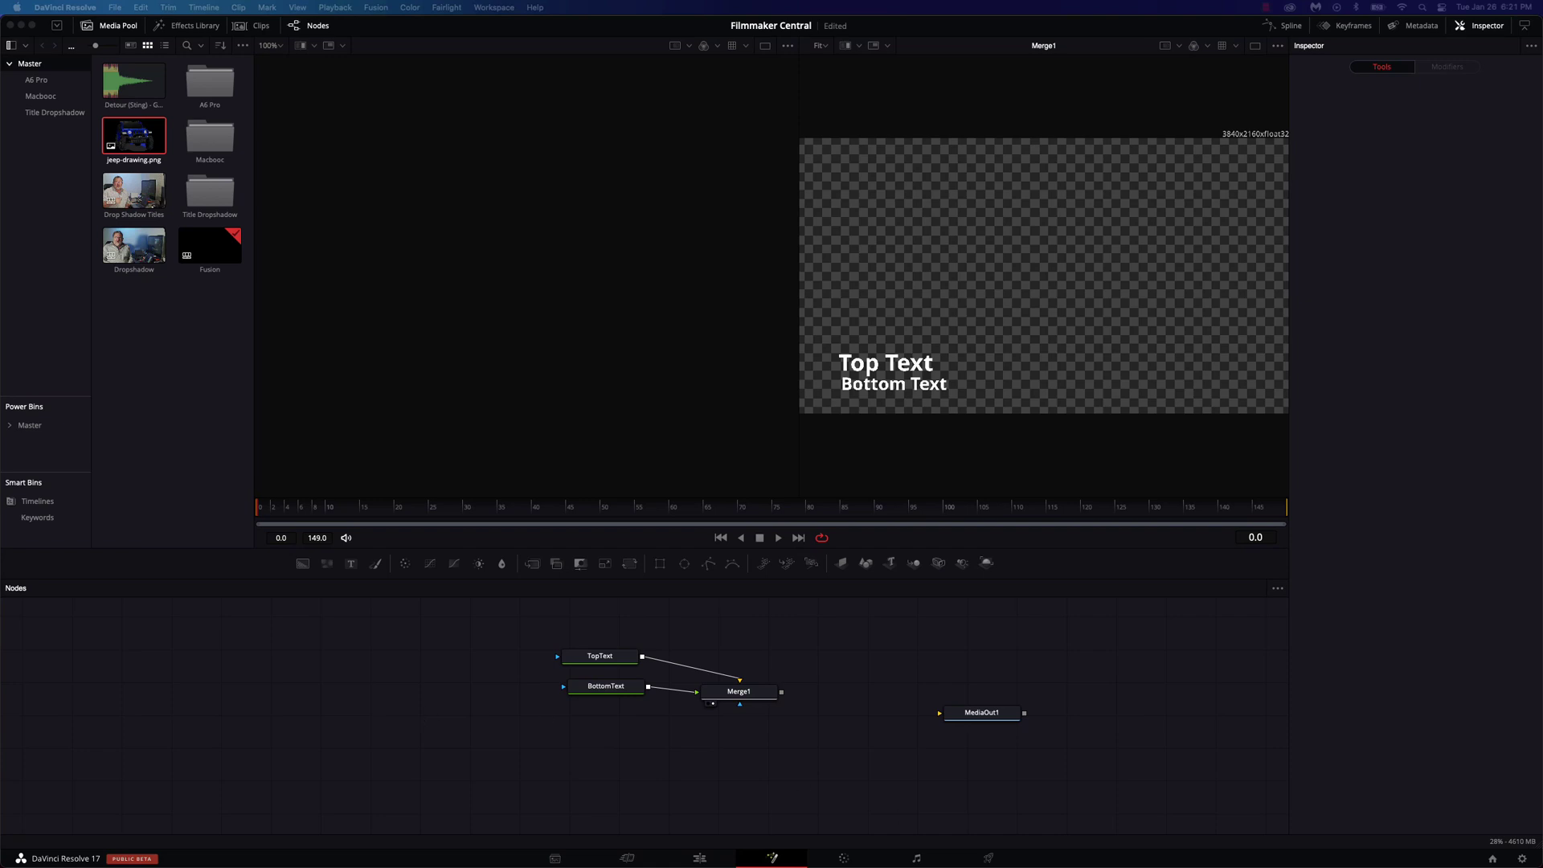
{"action": "key", "text": "shift+space"}
{"action": "type", "text": "txt"}
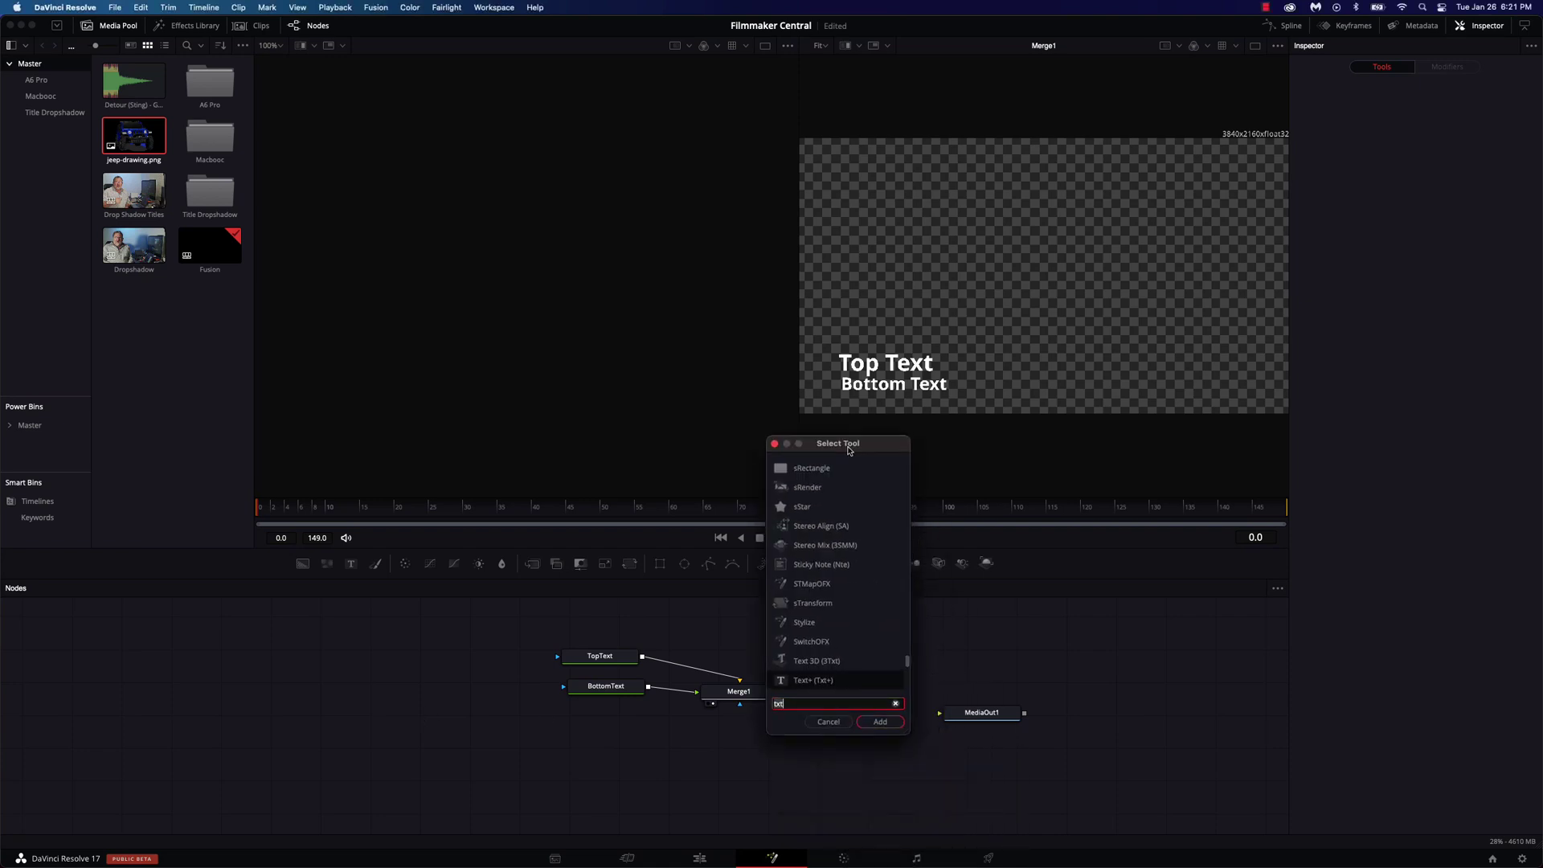
{"action": "key", "text": "BackSpace"}
{"action": "key", "text": "BackSpace"}
{"action": "key", "text": "BackSpace"}
{"action": "type", "text": "shap"}
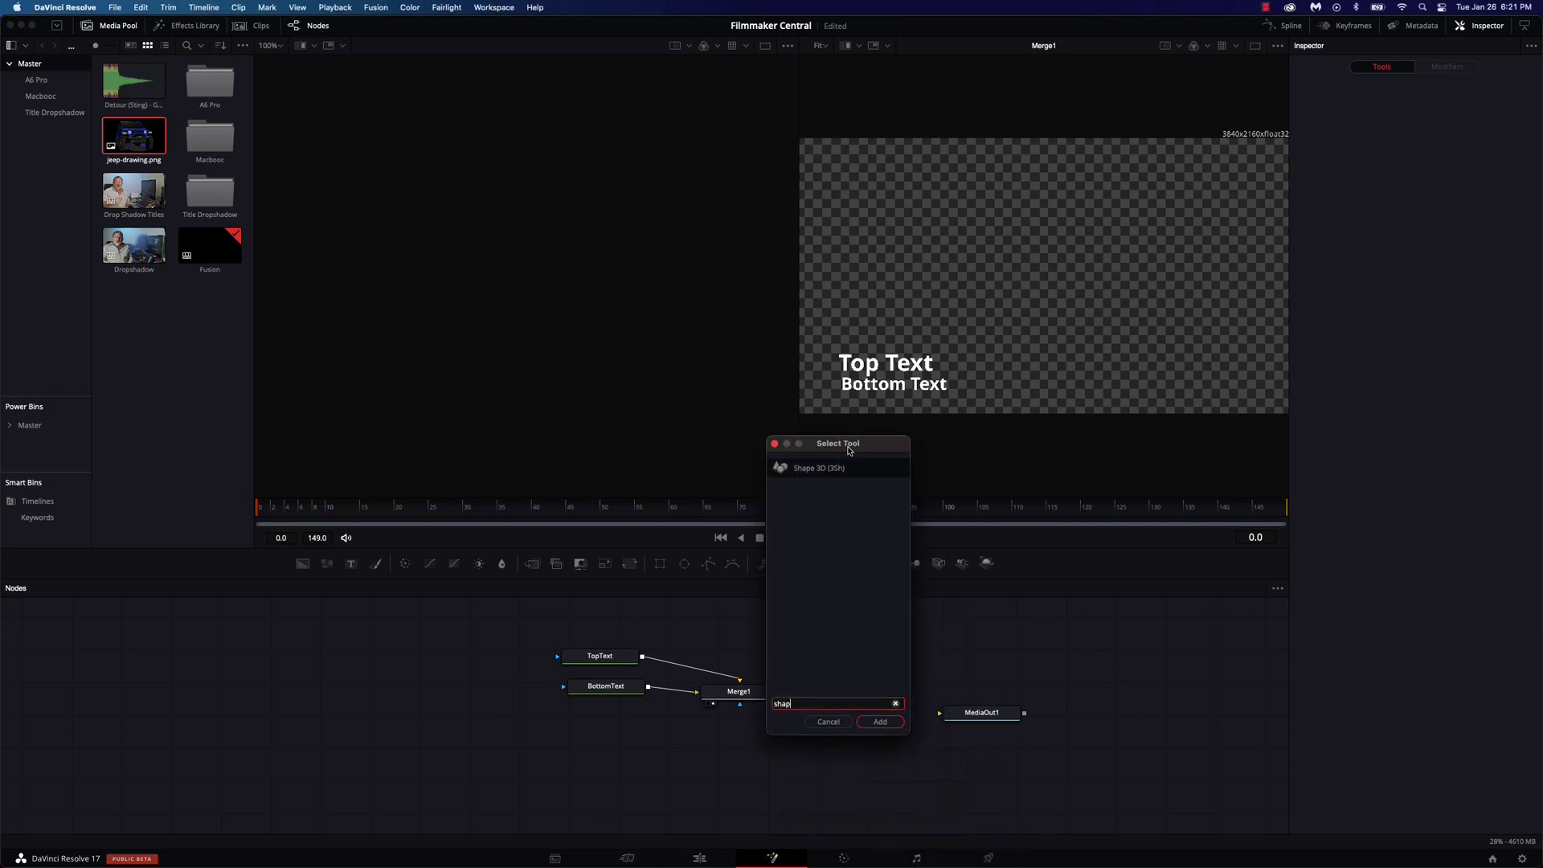
{"action": "key", "text": "Return"}
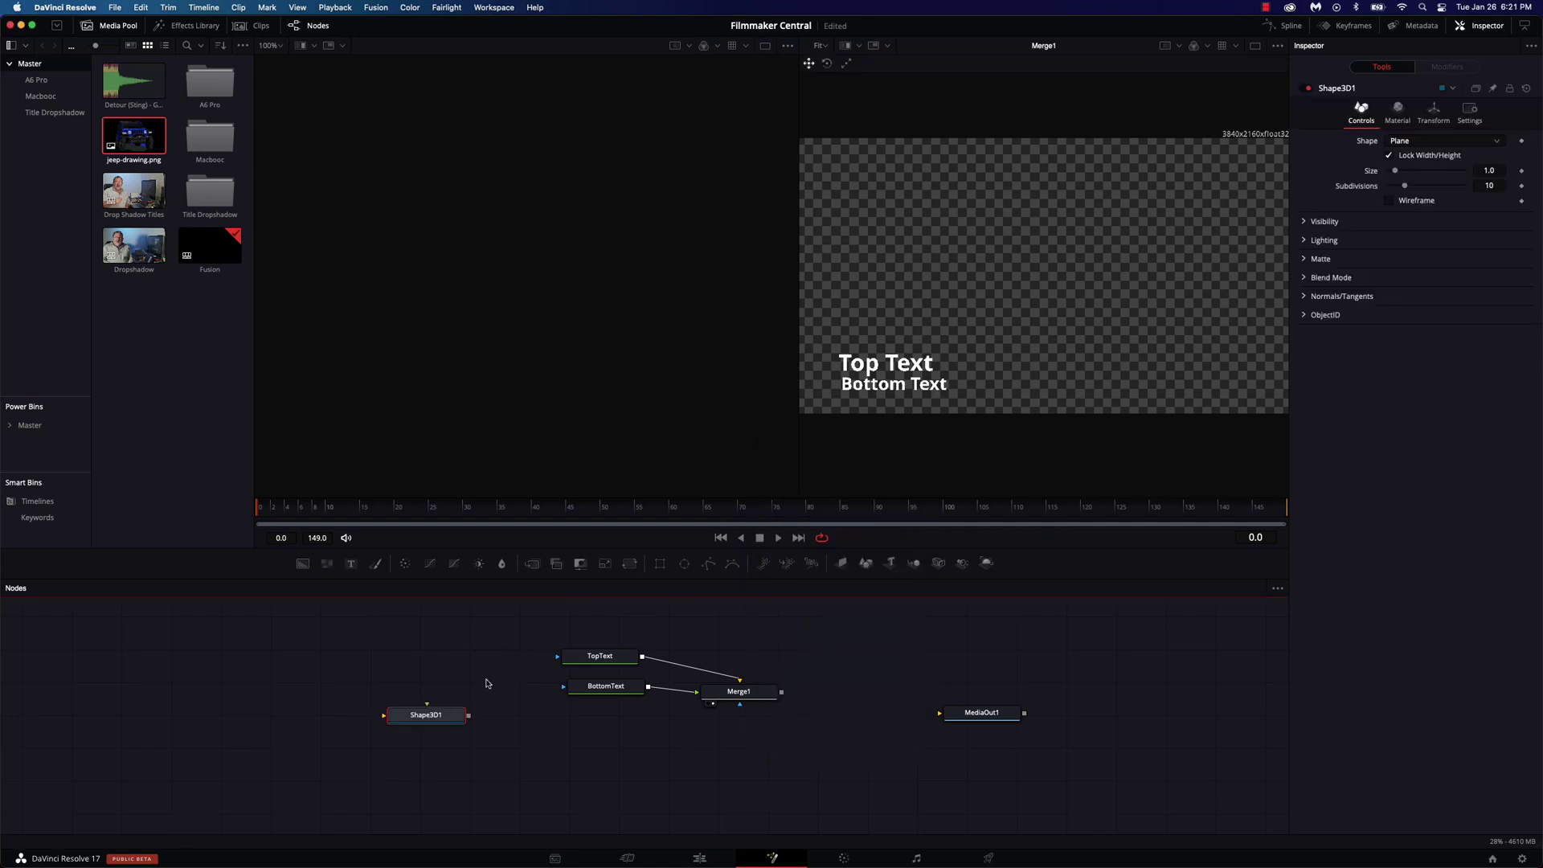
{"action": "left_click_drag", "start_coordinate": [433, 721], "coordinate": [596, 764]}
{"action": "key", "text": "1"}
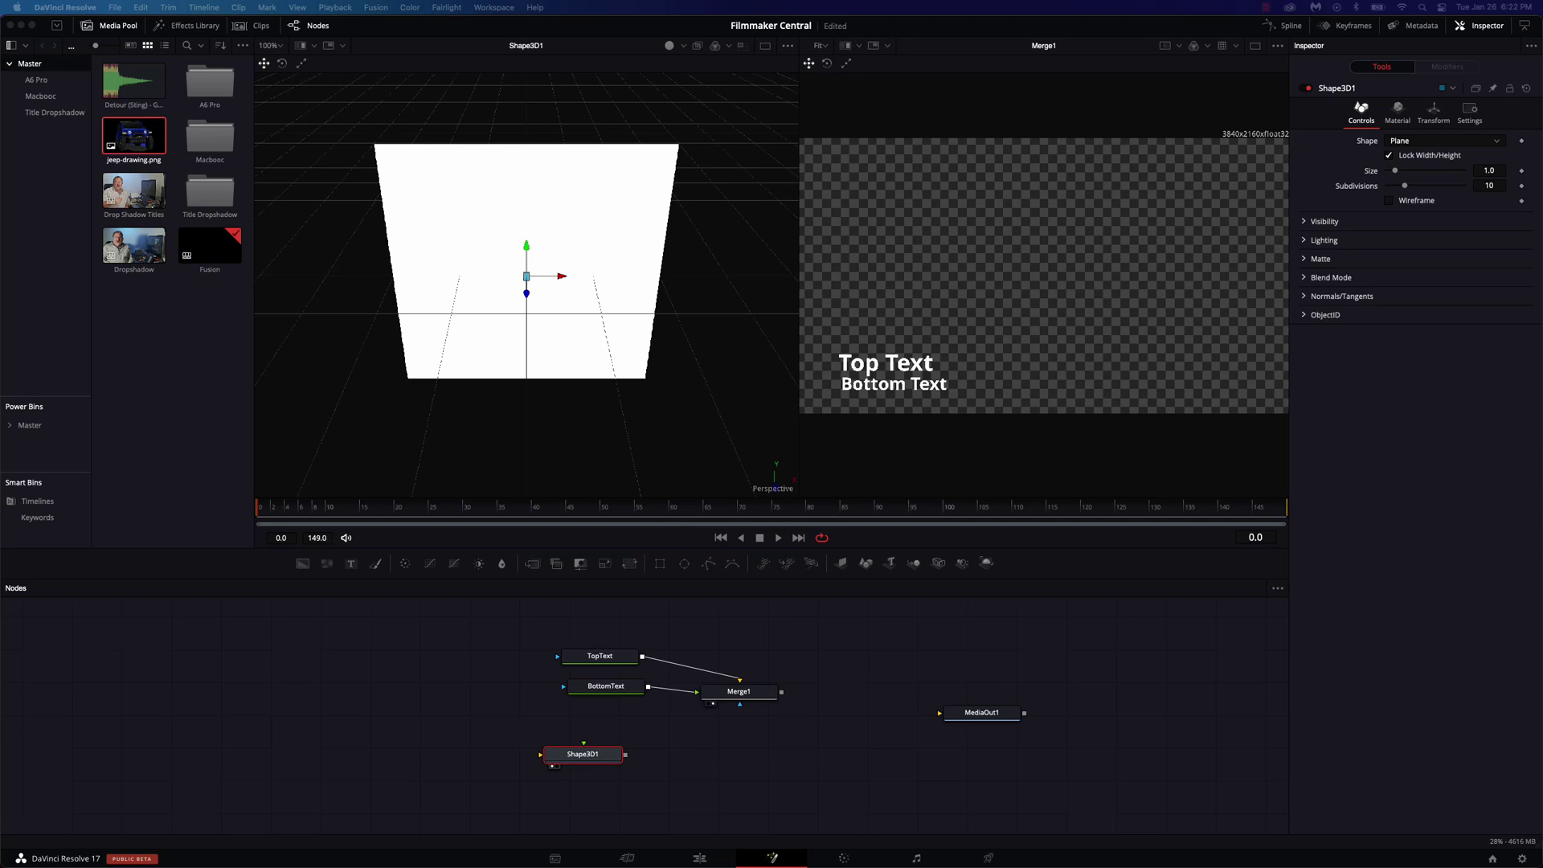
- Add a Renderer 3D node after Shape3D1 and show its output in the right viewer
{"action": "key", "text": "shift+space"}
{"action": "left_click_drag", "start_coordinate": [974, 746], "coordinate": [894, 479]}
{"action": "type", "text": "re"}
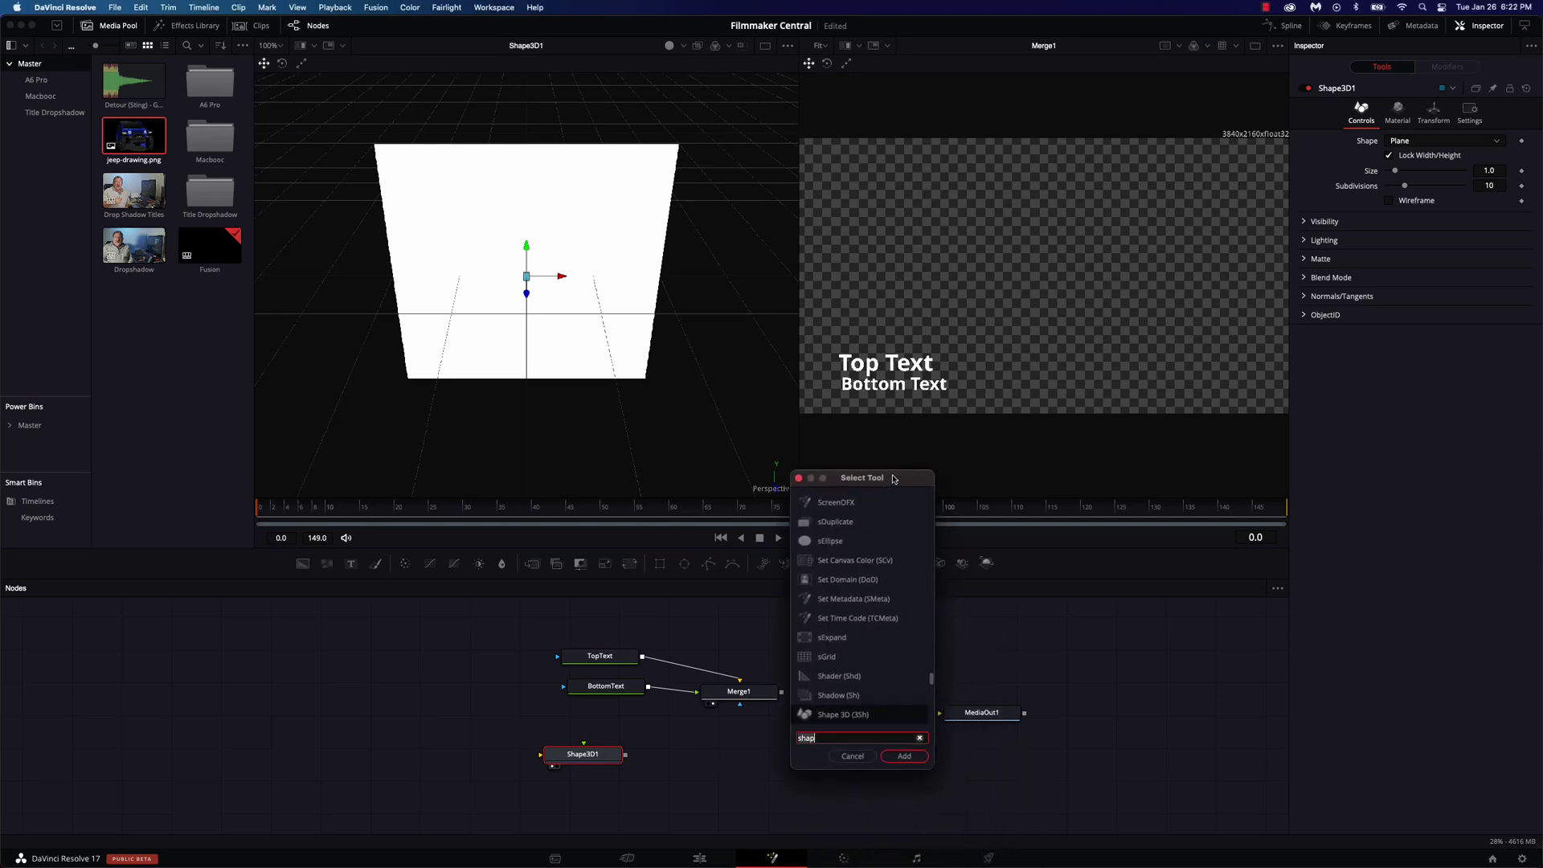
{"action": "type", "text": "nd"}
{"action": "key", "text": "Return"}
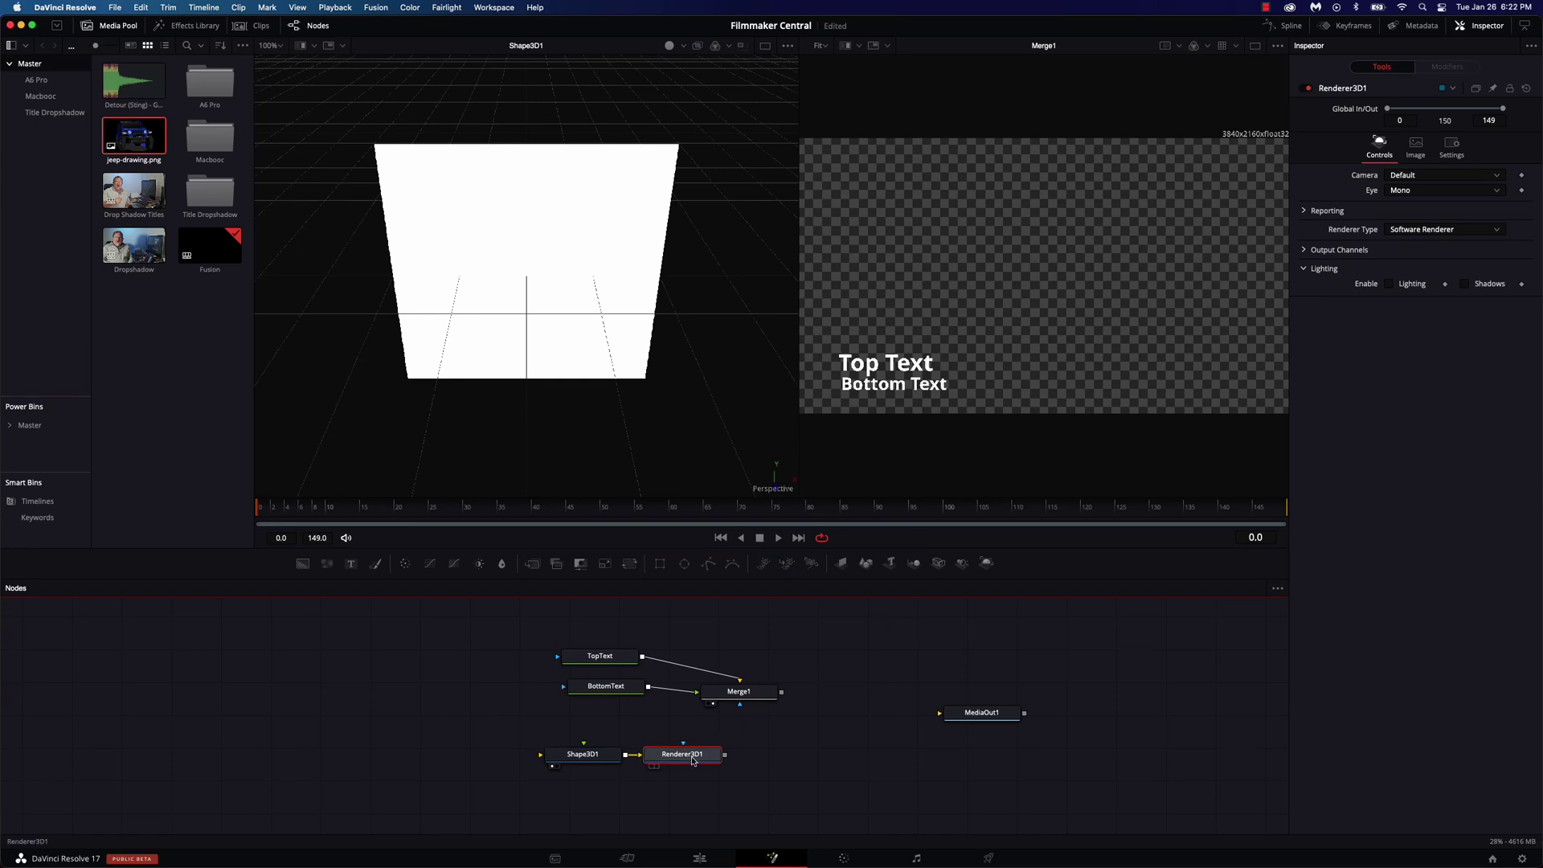
{"action": "key", "text": "2"}
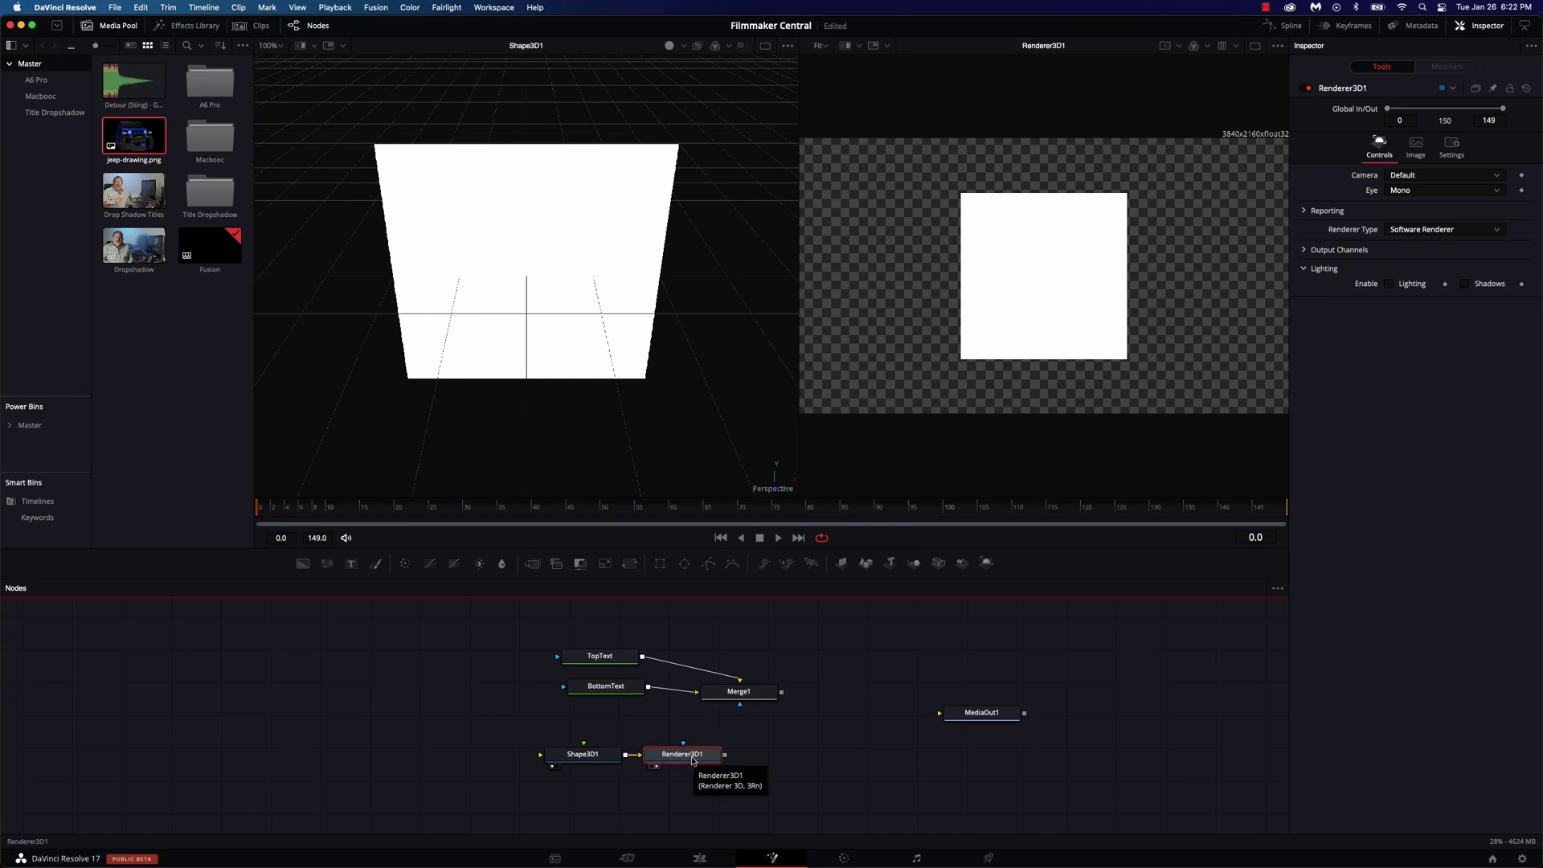
- Unlock Shape3D1's width/height, size the plane 1.18 × 0.28, and move it lower in frame
{"action": "left_click", "coordinate": [571, 762]}
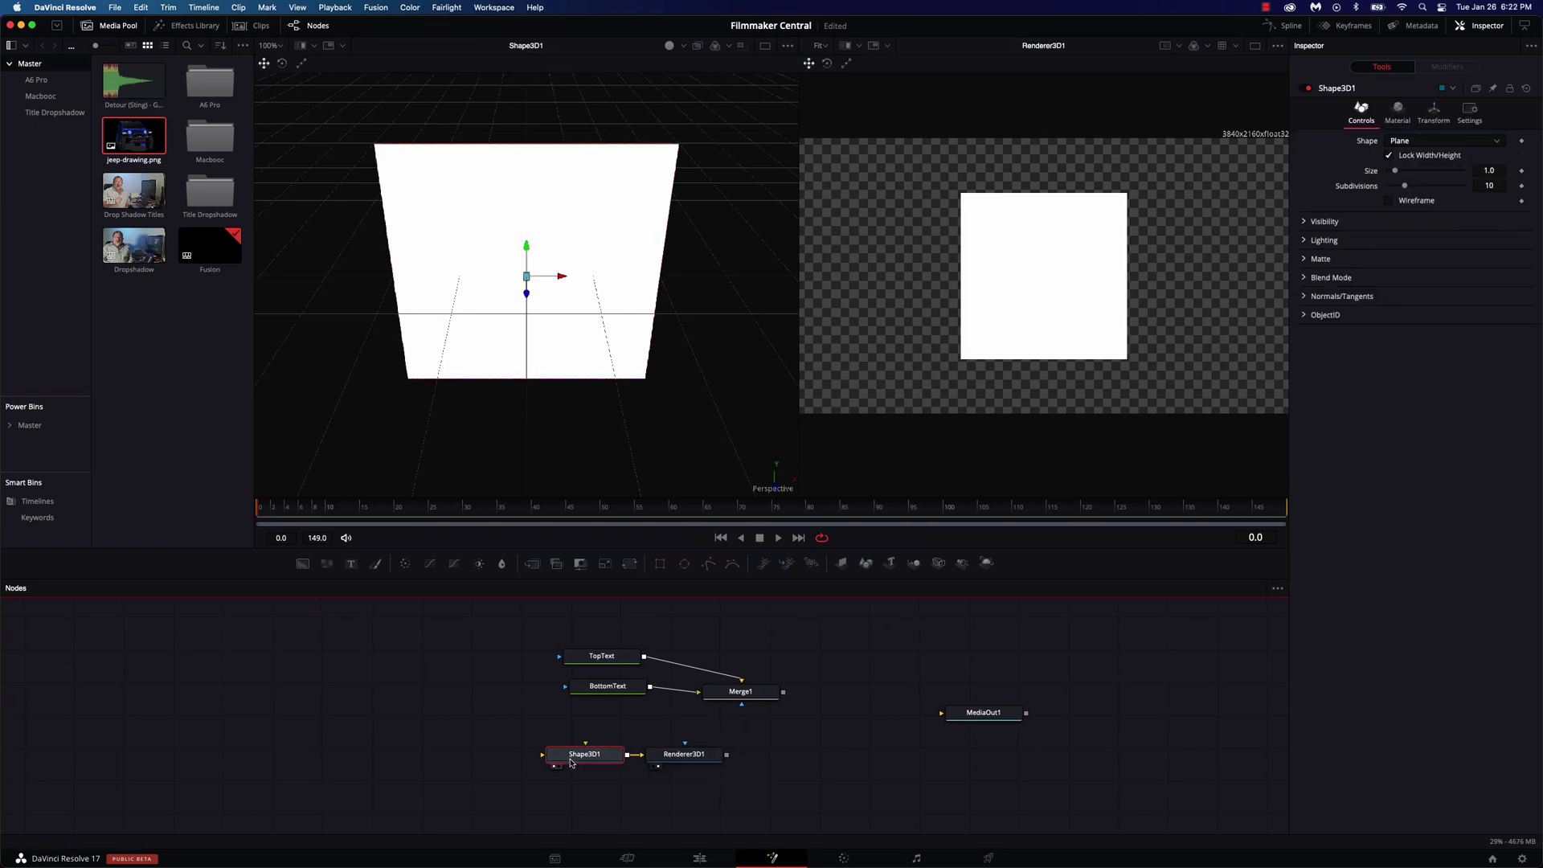
{"action": "left_click", "coordinate": [1390, 157]}
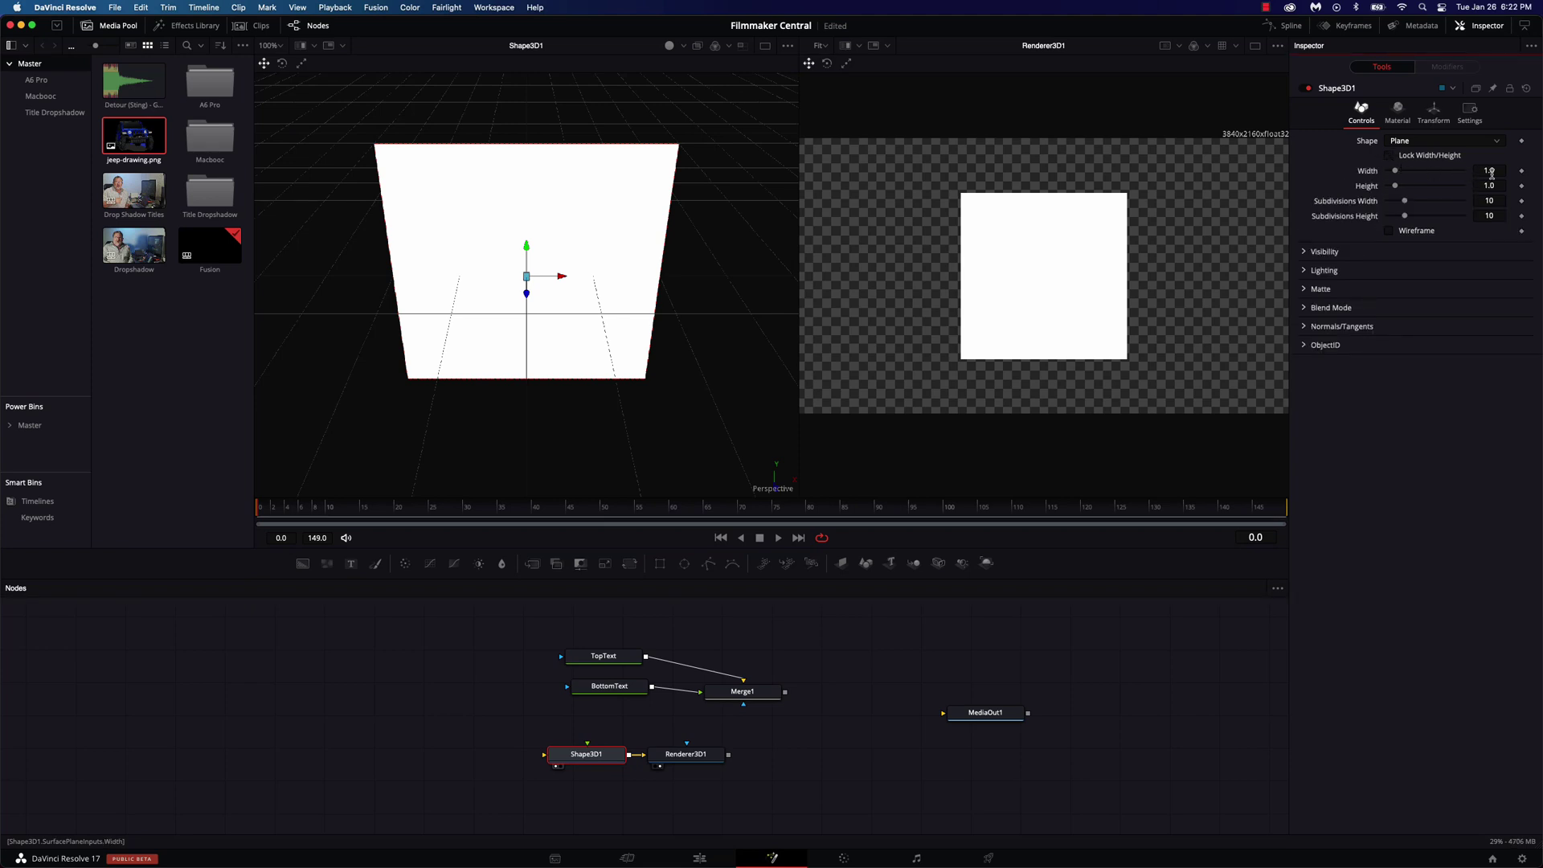
{"action": "left_click_drag", "start_coordinate": [1486, 173], "coordinate": [1450, 186]}
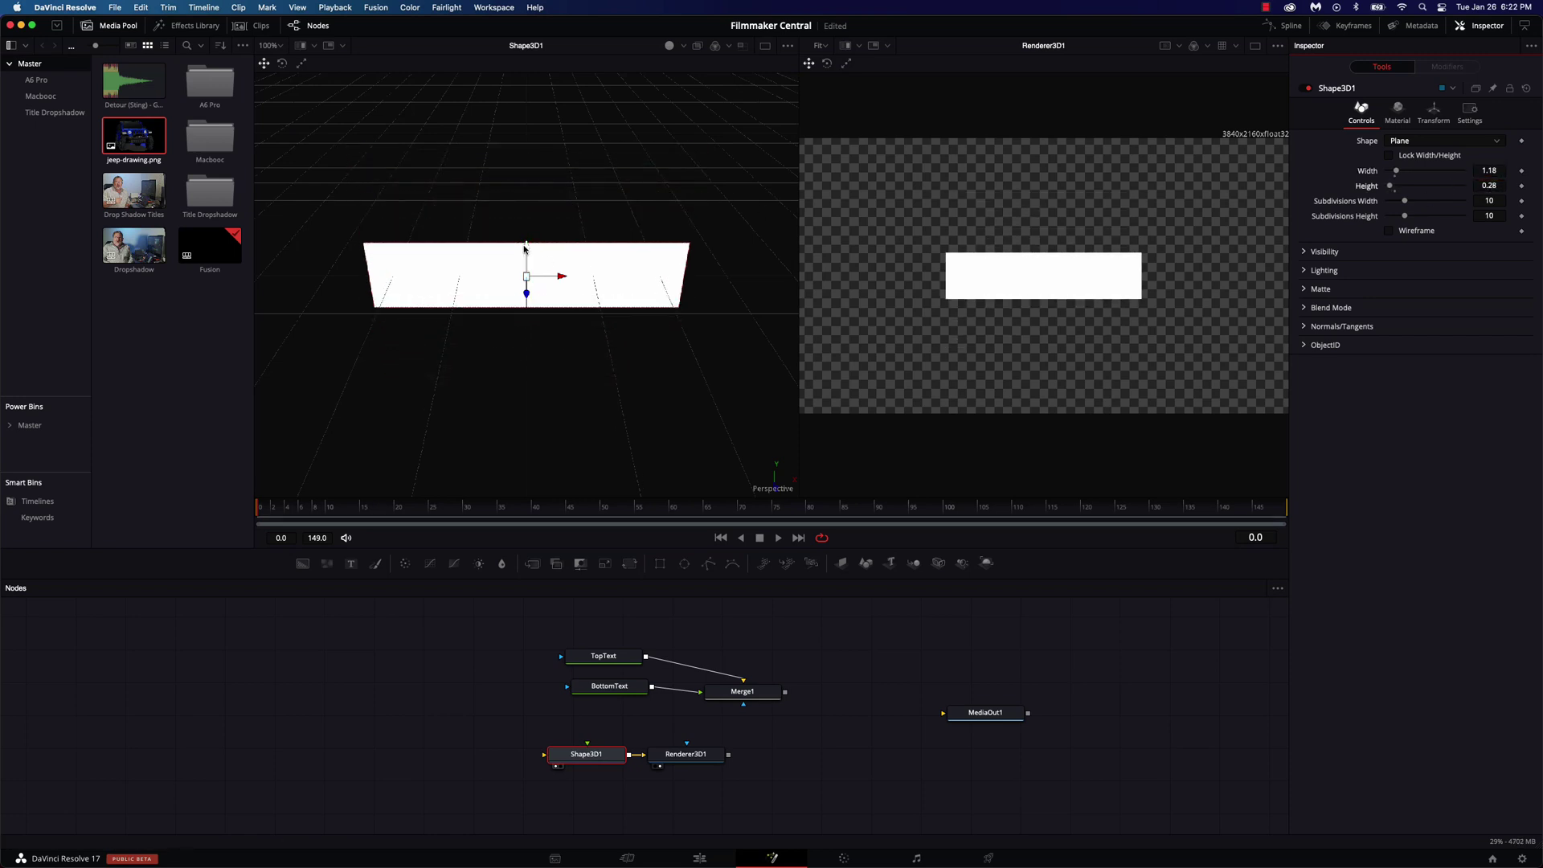
{"action": "mouse_move", "coordinate": [522, 255]}
{"action": "left_mouse_down"}
{"action": "mouse_move", "coordinate": [514, 353]}
{"action": "mouse_move", "coordinate": [344, 359]}
{"action": "left_mouse_up"}
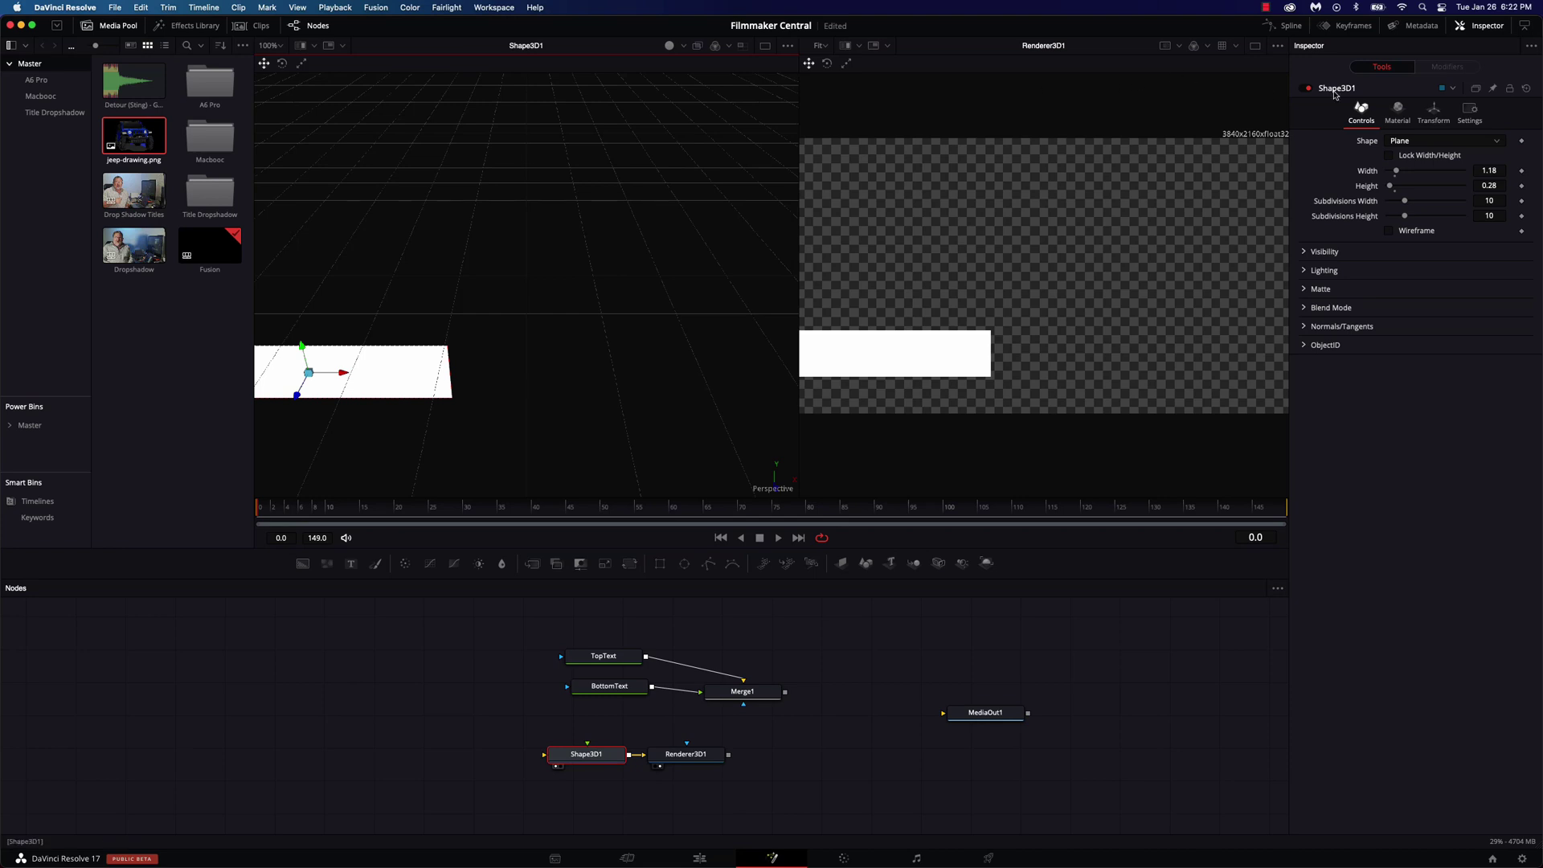
- Give the Shape3D1 plane a blue diffuse colour with opacity about 0.6
{"action": "left_click", "coordinate": [1399, 113]}
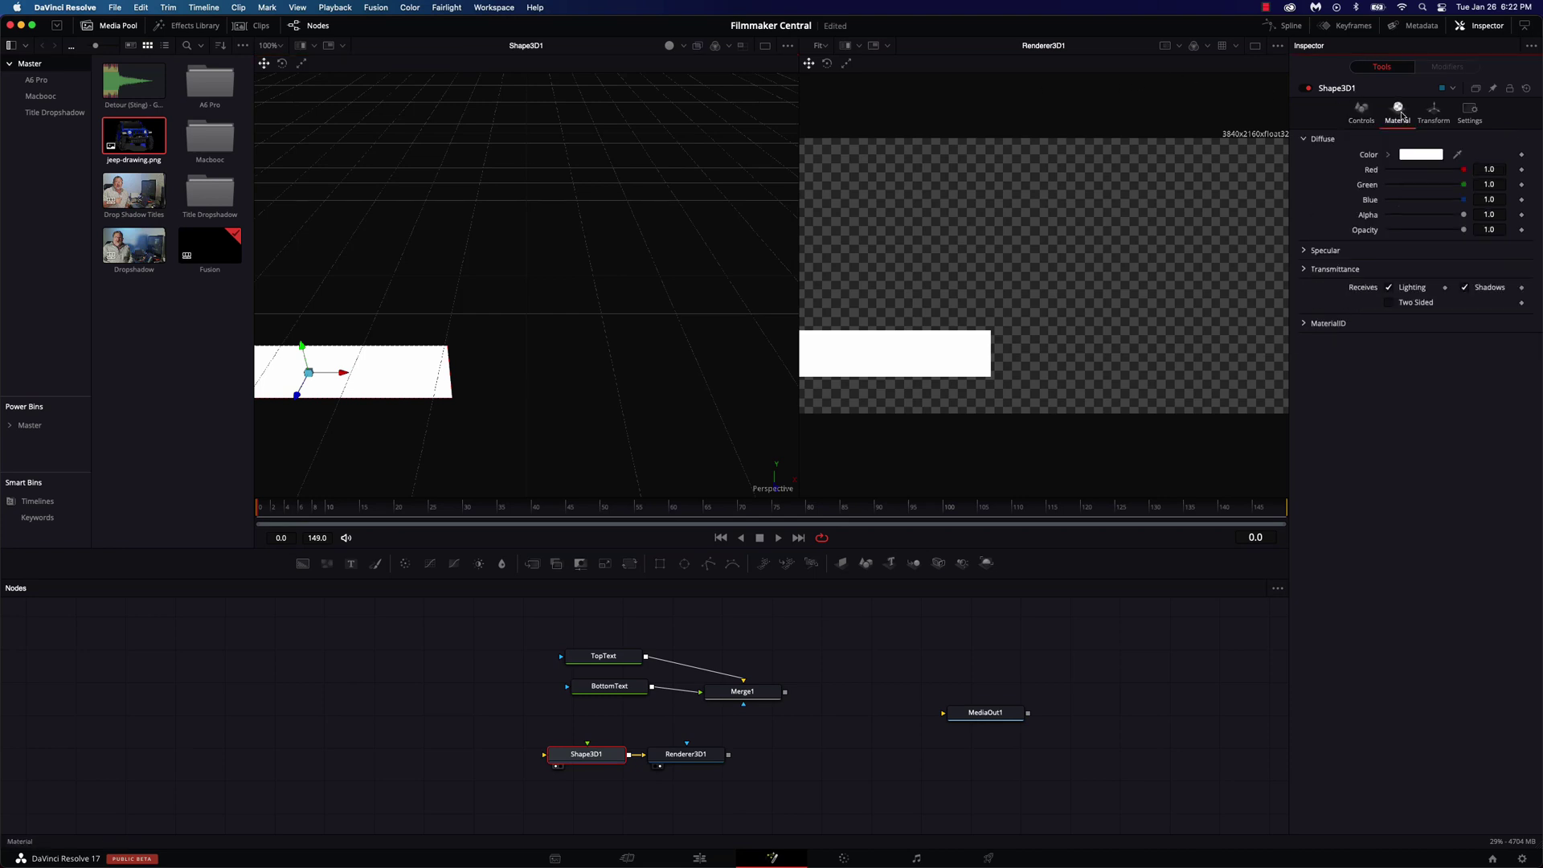
{"action": "left_click", "coordinate": [1420, 155]}
{"action": "left_click", "coordinate": [1119, 352]}
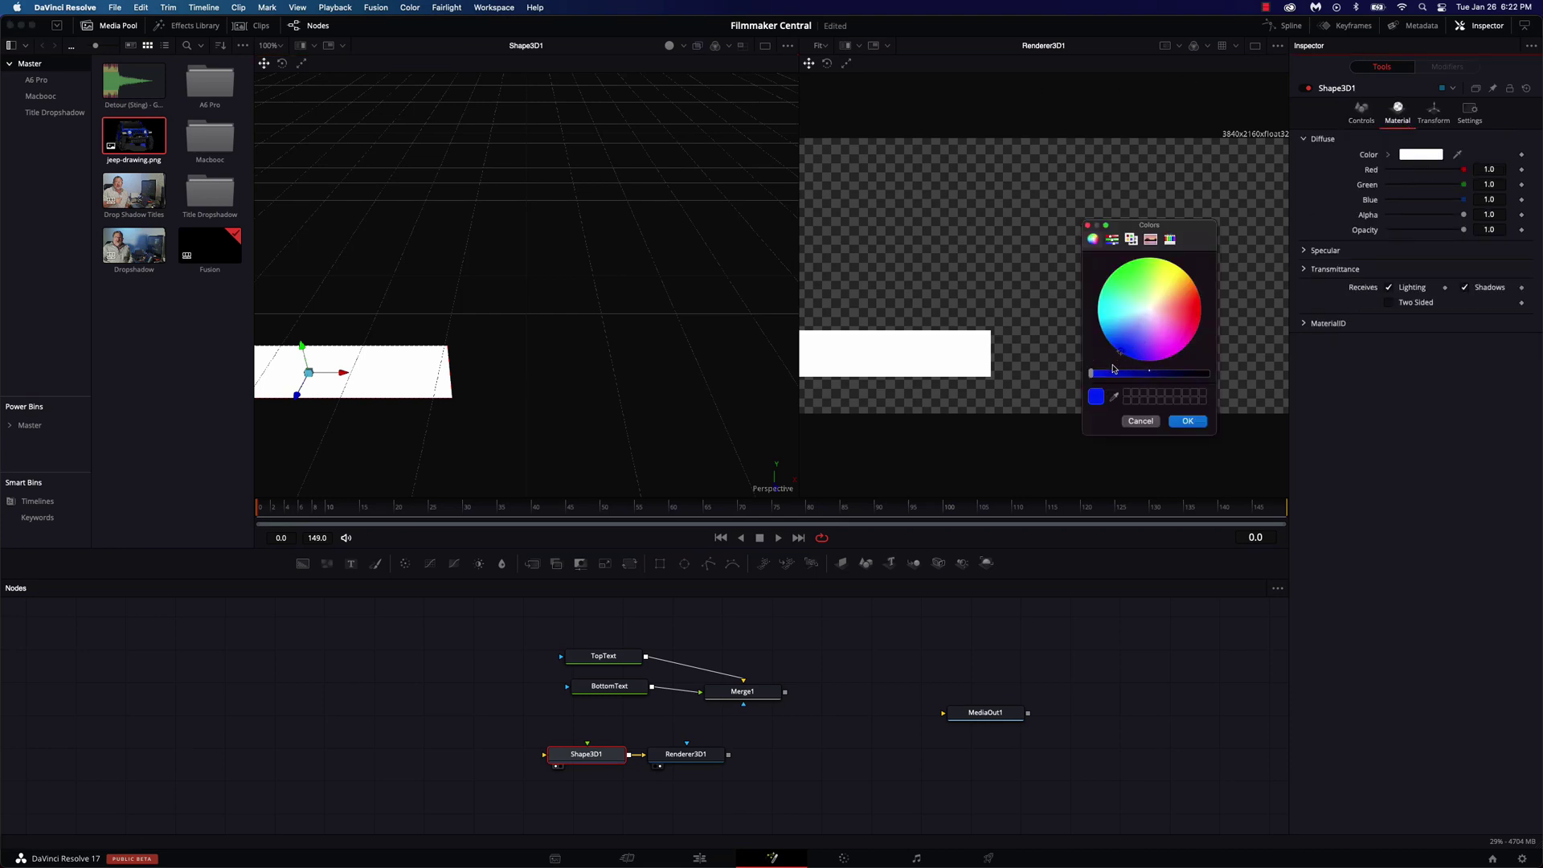
{"action": "left_click", "coordinate": [1187, 422]}
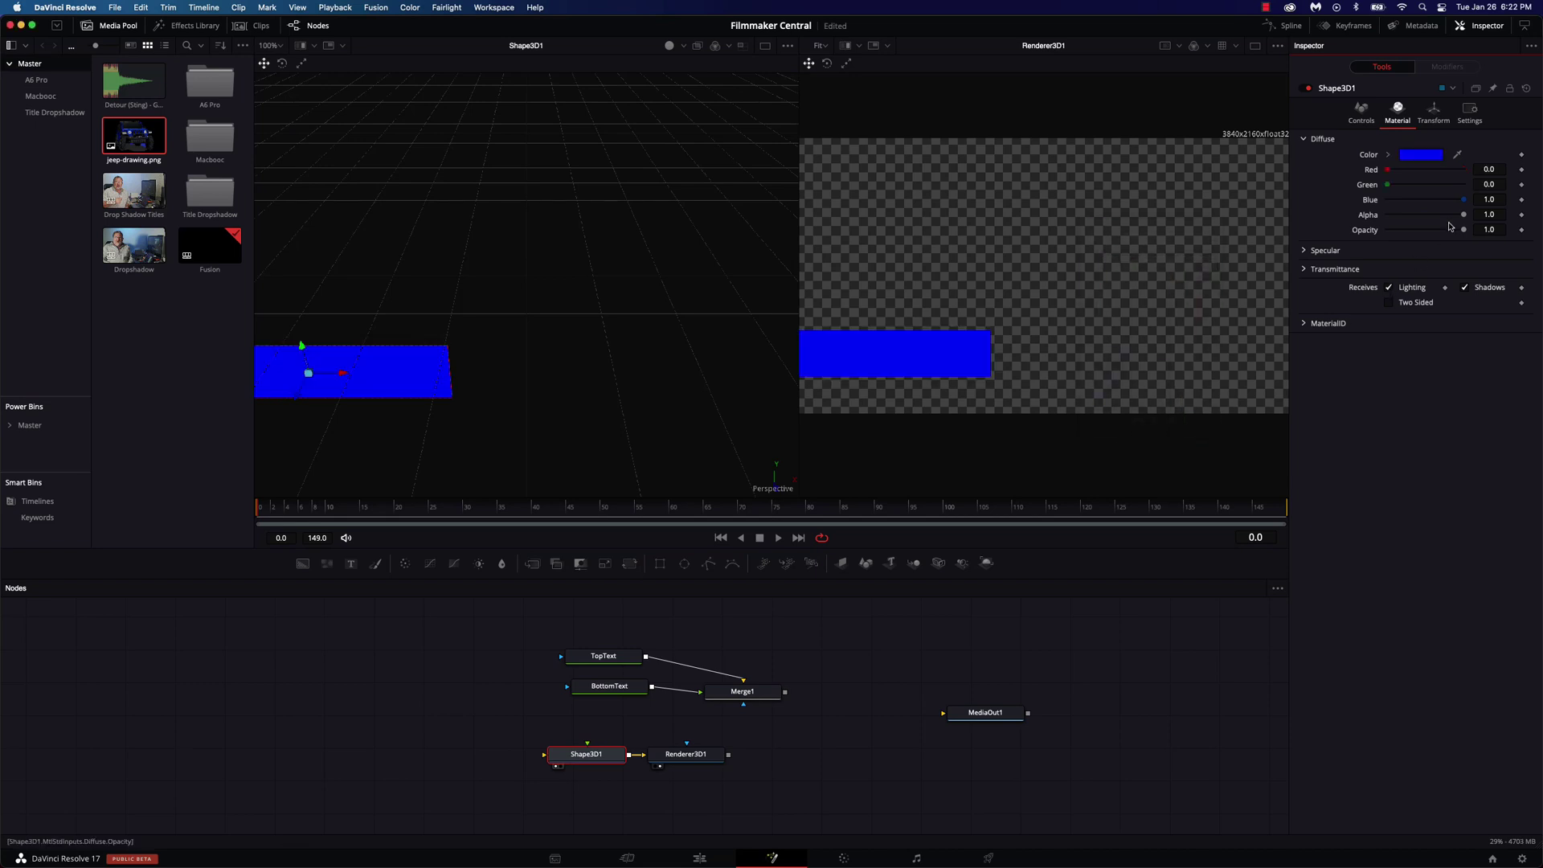
{"action": "left_click_drag", "start_coordinate": [1472, 234], "coordinate": [1432, 234]}
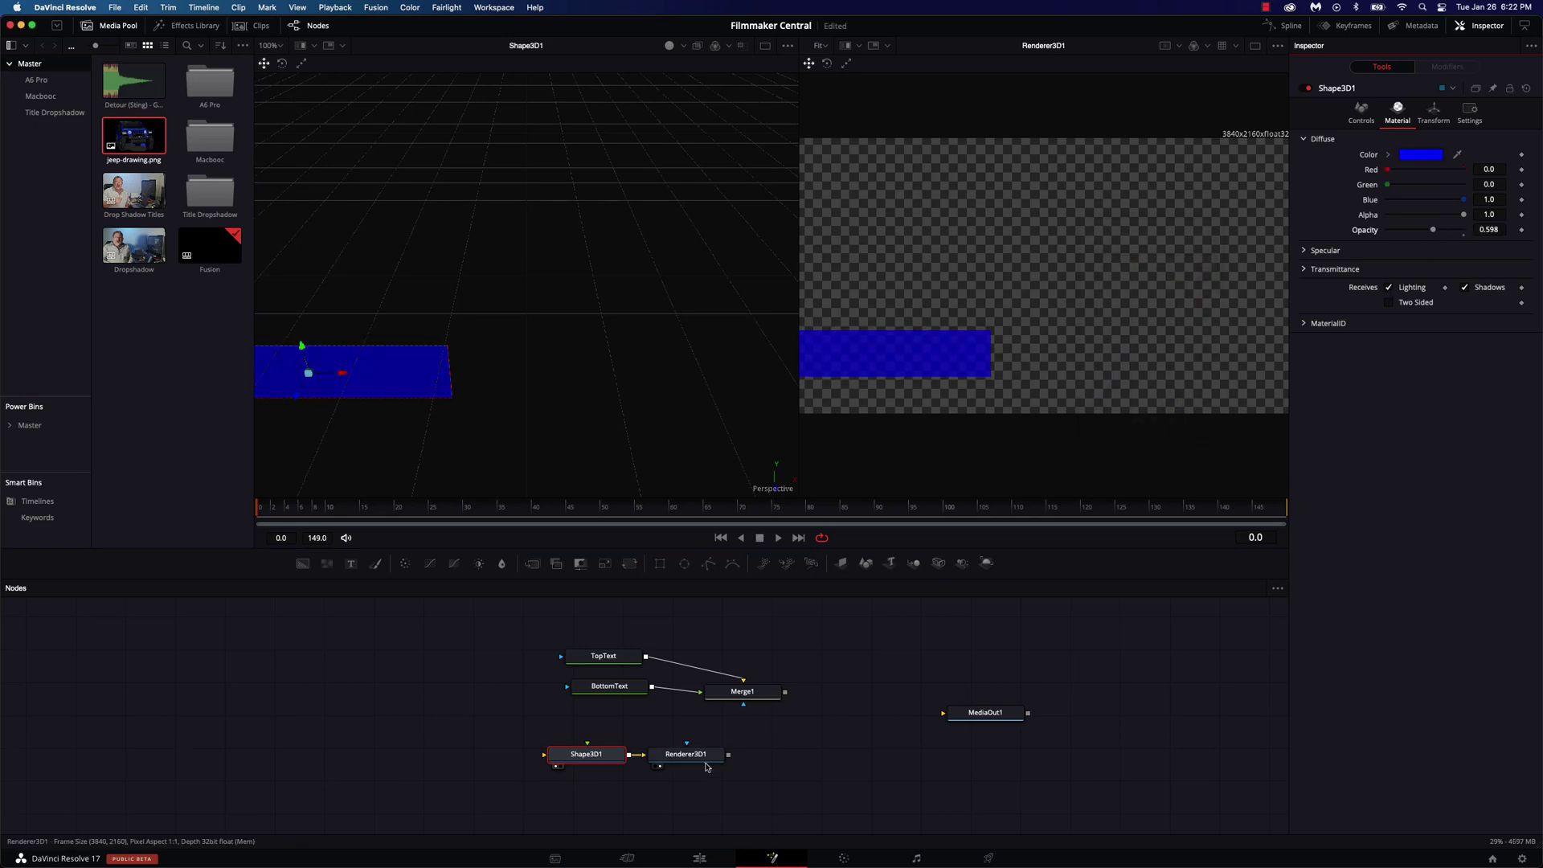
{"action": "left_click_drag", "start_coordinate": [705, 764], "coordinate": [721, 766]}
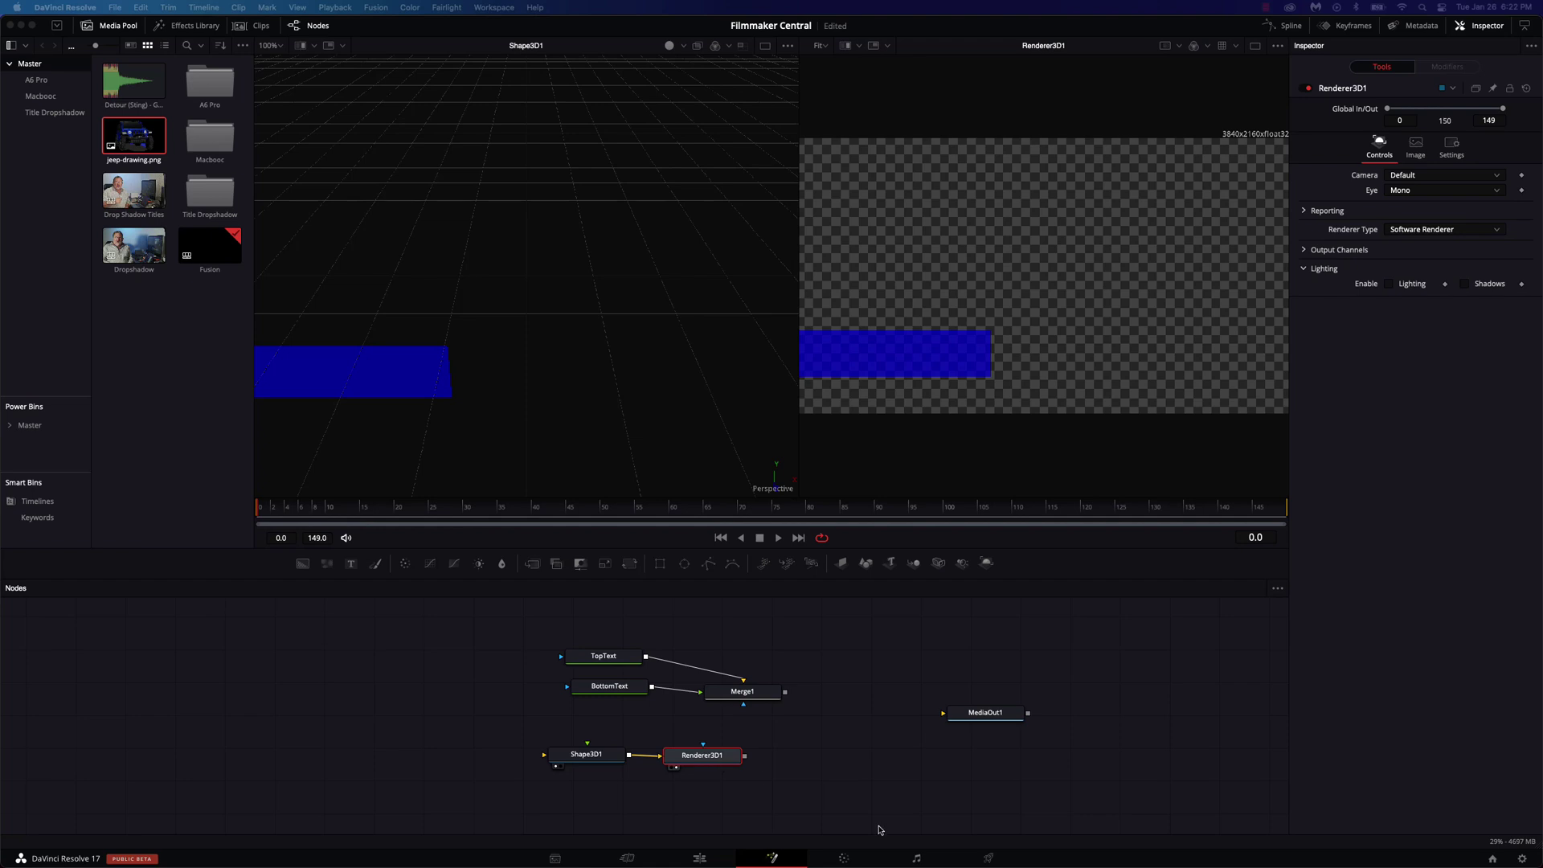
- Add Merge2 after Renderer3D1, feed Merge1 into its foreground, and view Merge2 in the right viewer
{"action": "key", "text": "shift+space"}
{"action": "type", "text": "rend"}
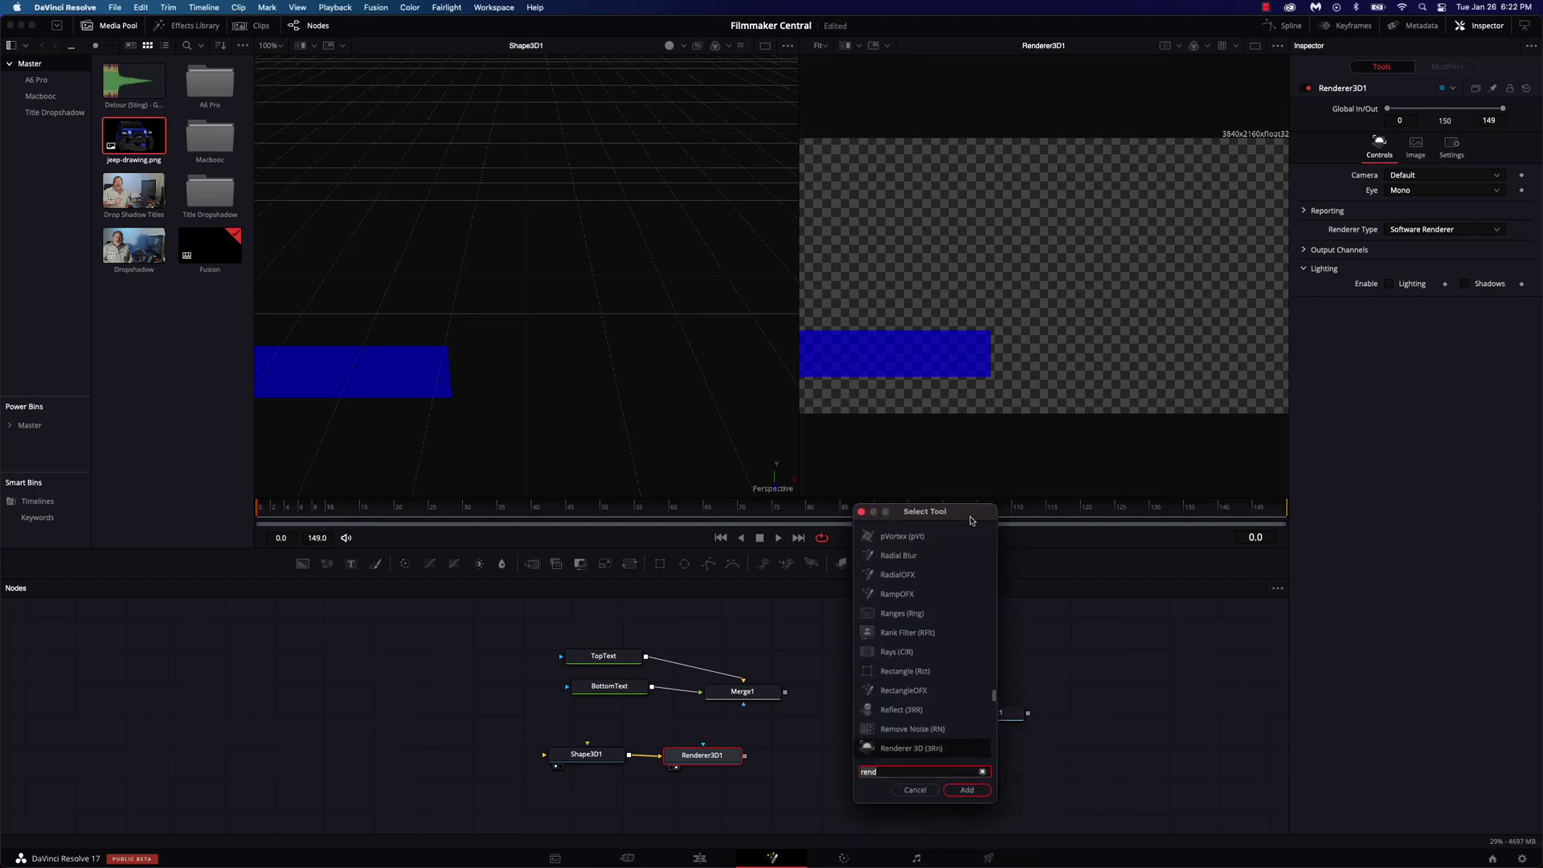
{"action": "key", "text": "BackSpace"}
{"action": "key", "text": "BackSpace"}
{"action": "key", "text": "BackSpace"}
{"action": "key", "text": "BackSpace"}
{"action": "type", "text": "mer"}
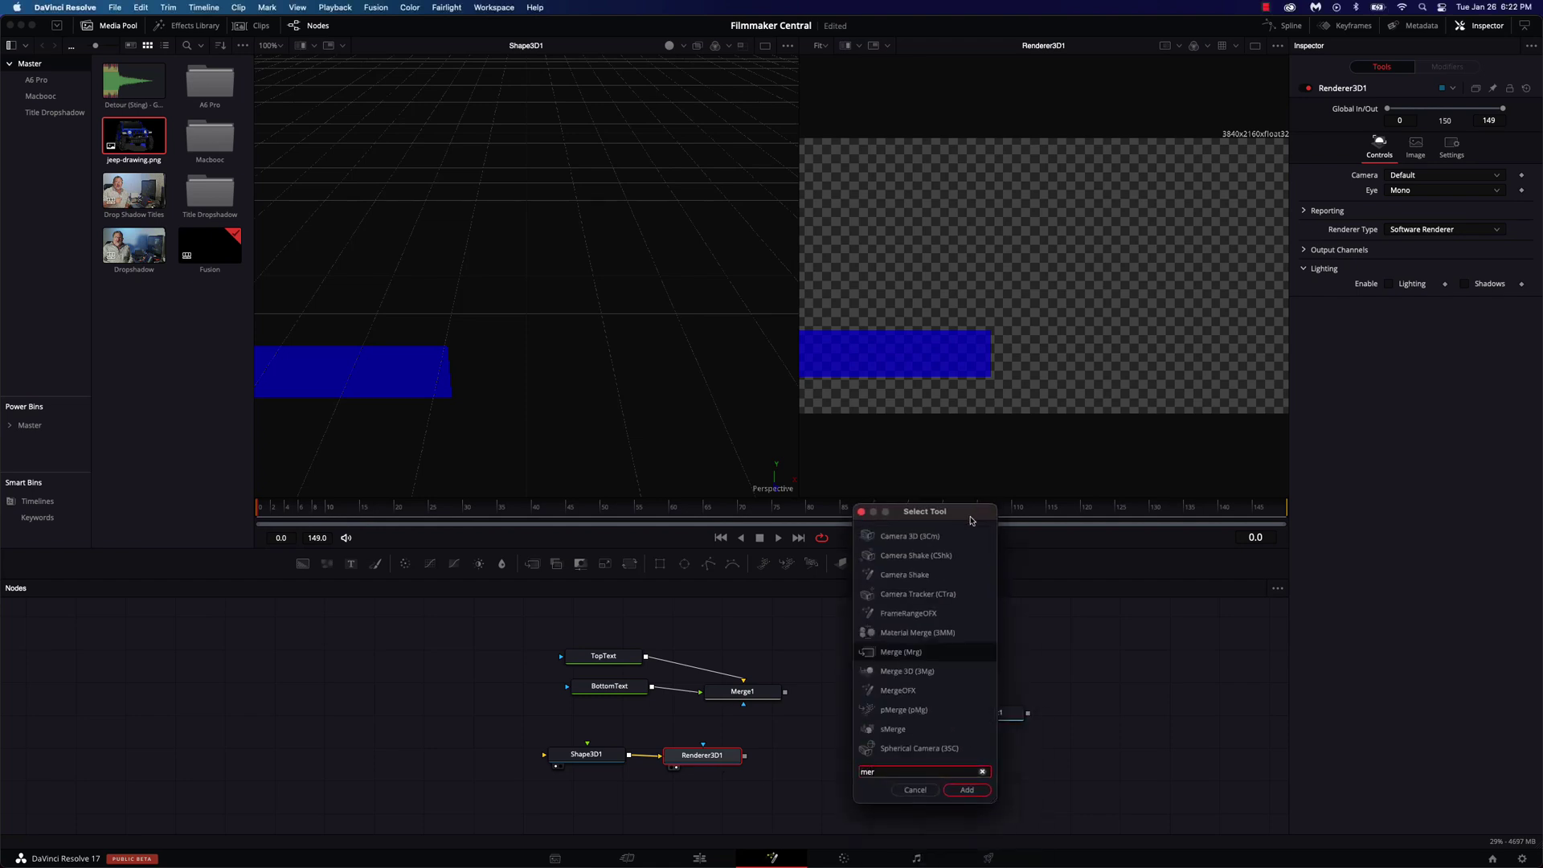
{"action": "key", "text": "Return"}
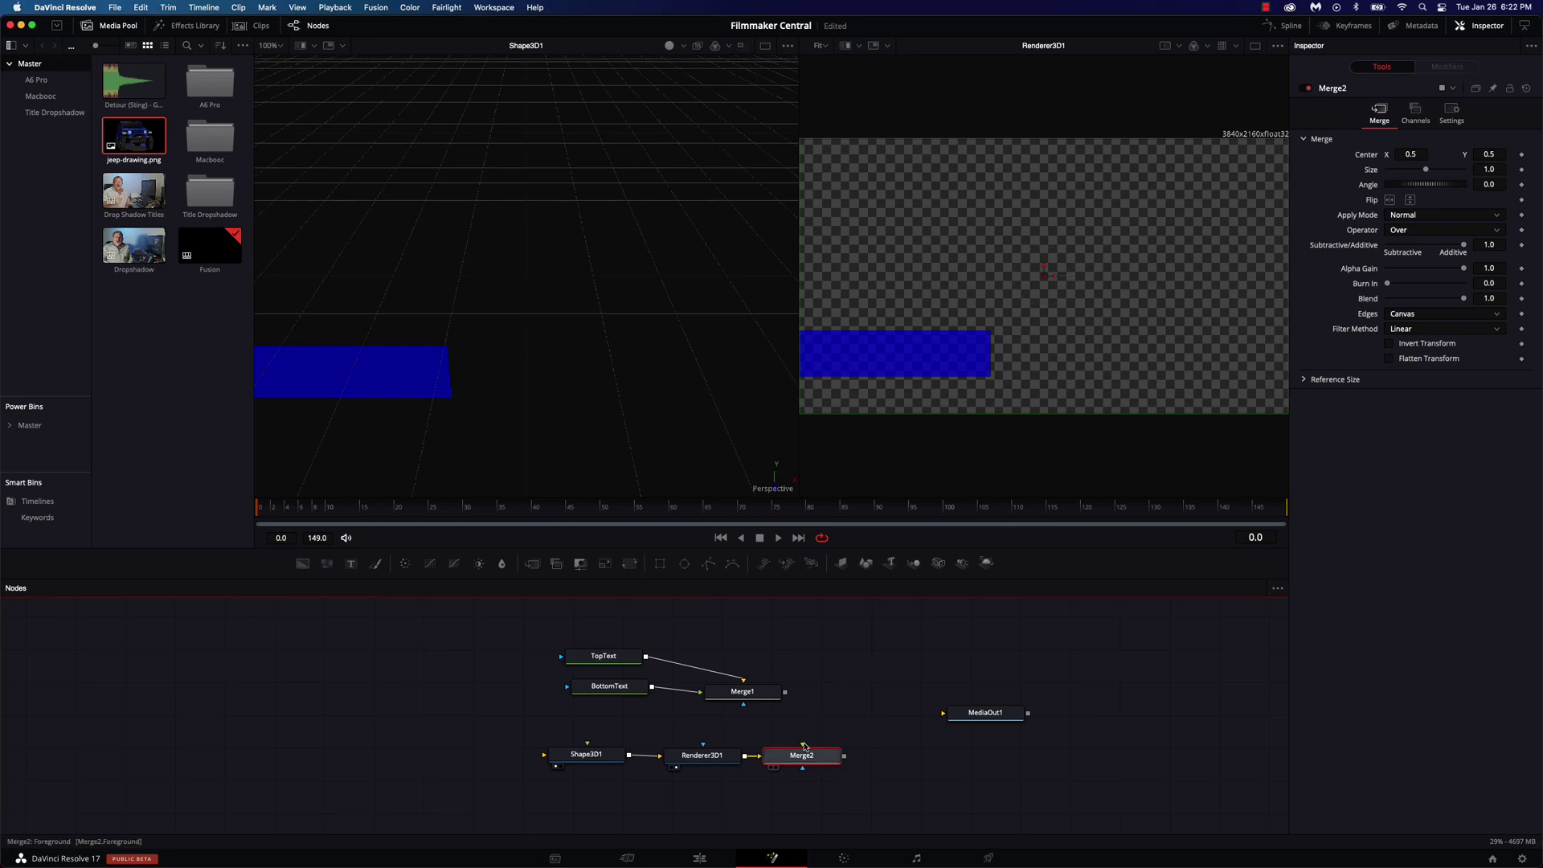
{"action": "left_click_drag", "start_coordinate": [802, 756], "coordinate": [828, 756]}
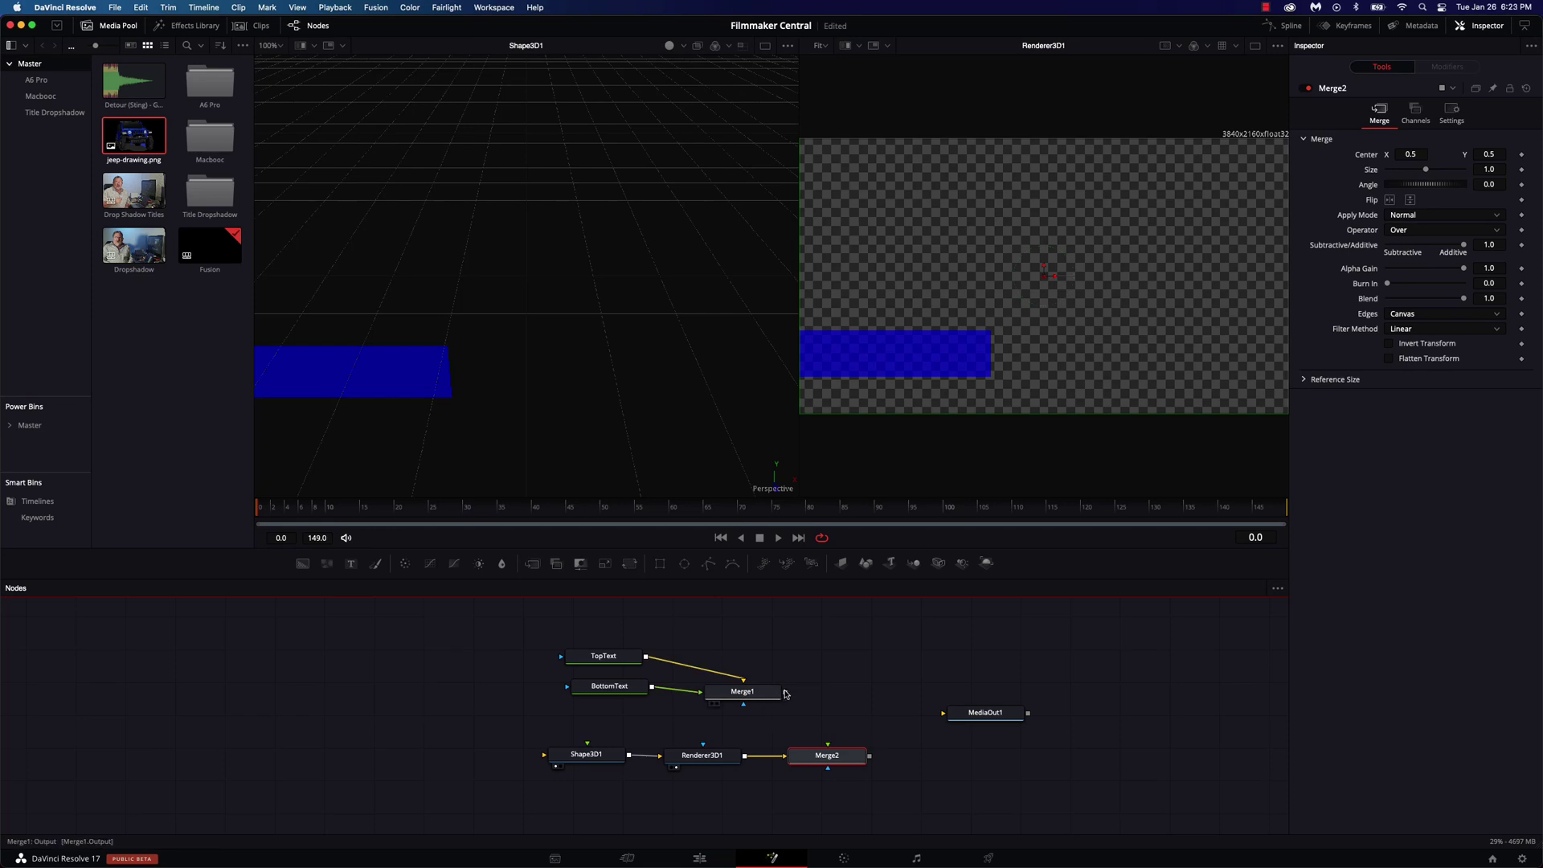
{"action": "left_click_drag", "start_coordinate": [785, 692], "coordinate": [830, 760]}
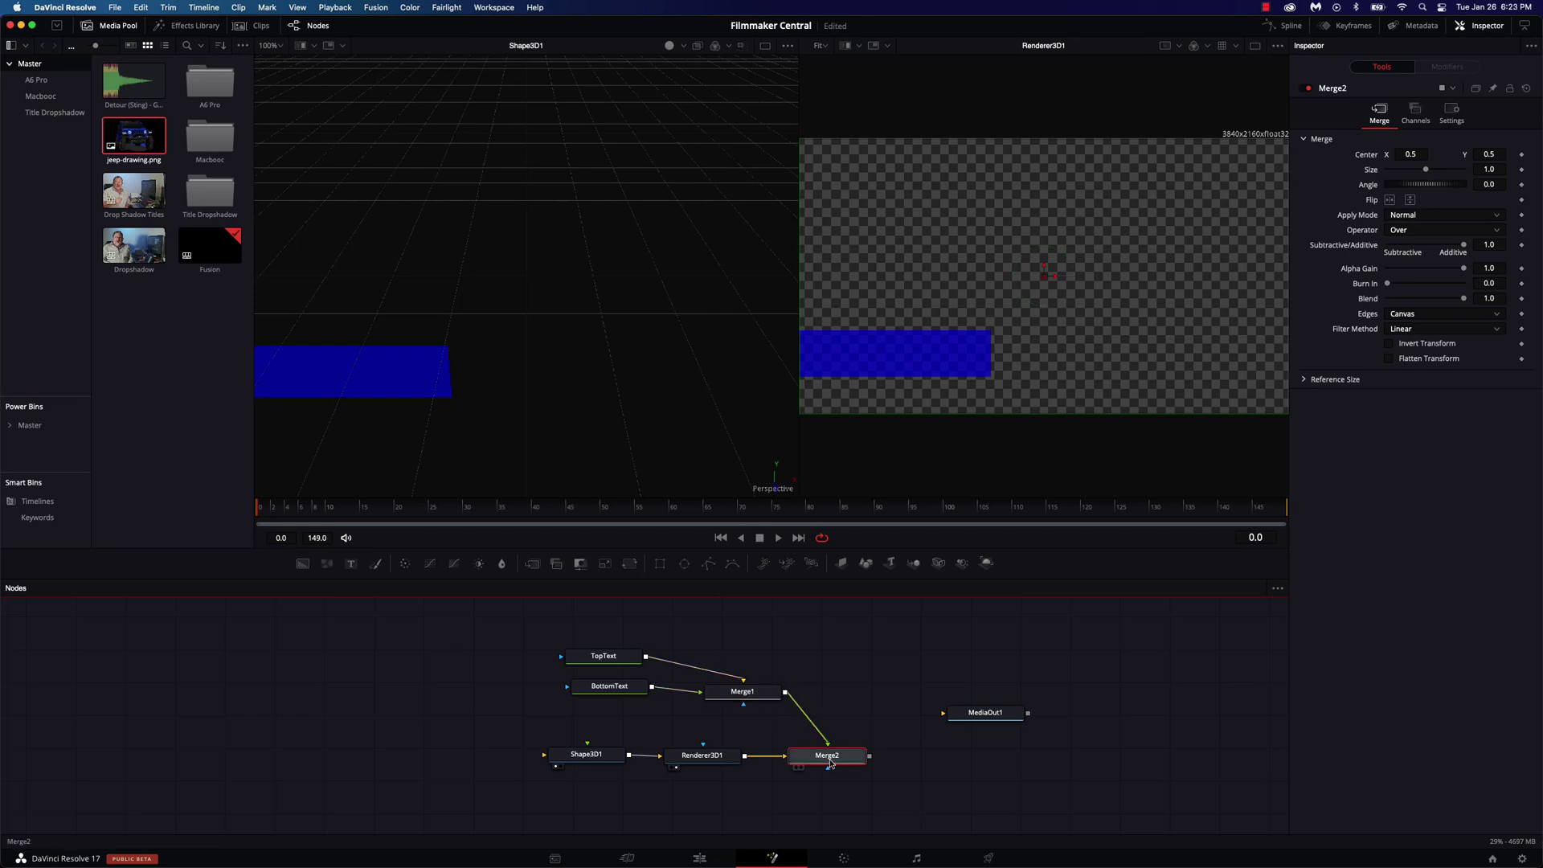
{"action": "key", "text": "2"}
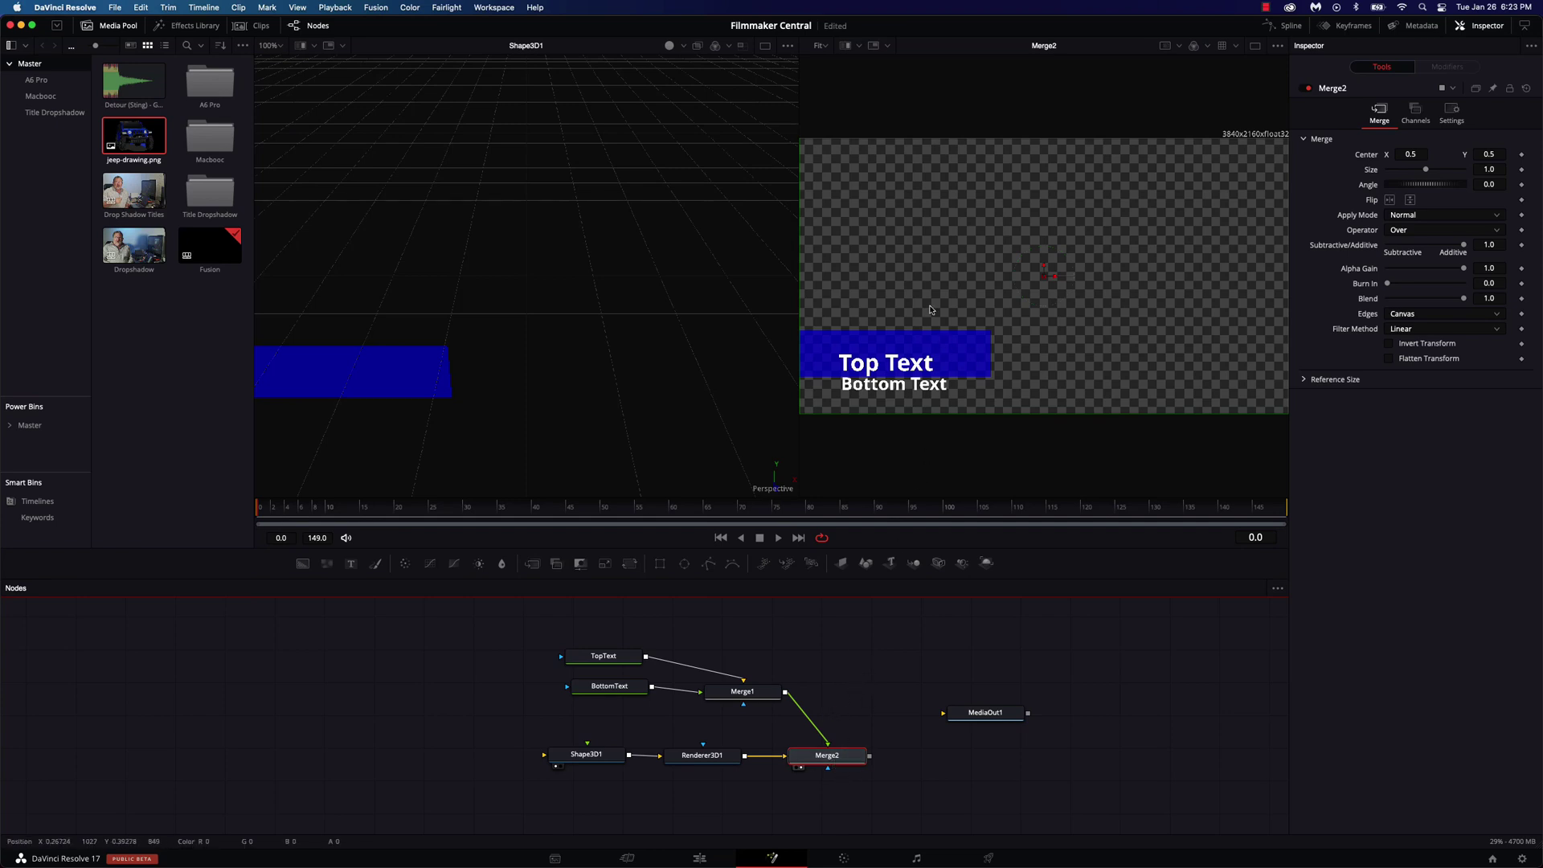
- Move the blue bar slightly lower in the frame
{"action": "left_click", "coordinate": [618, 655]}
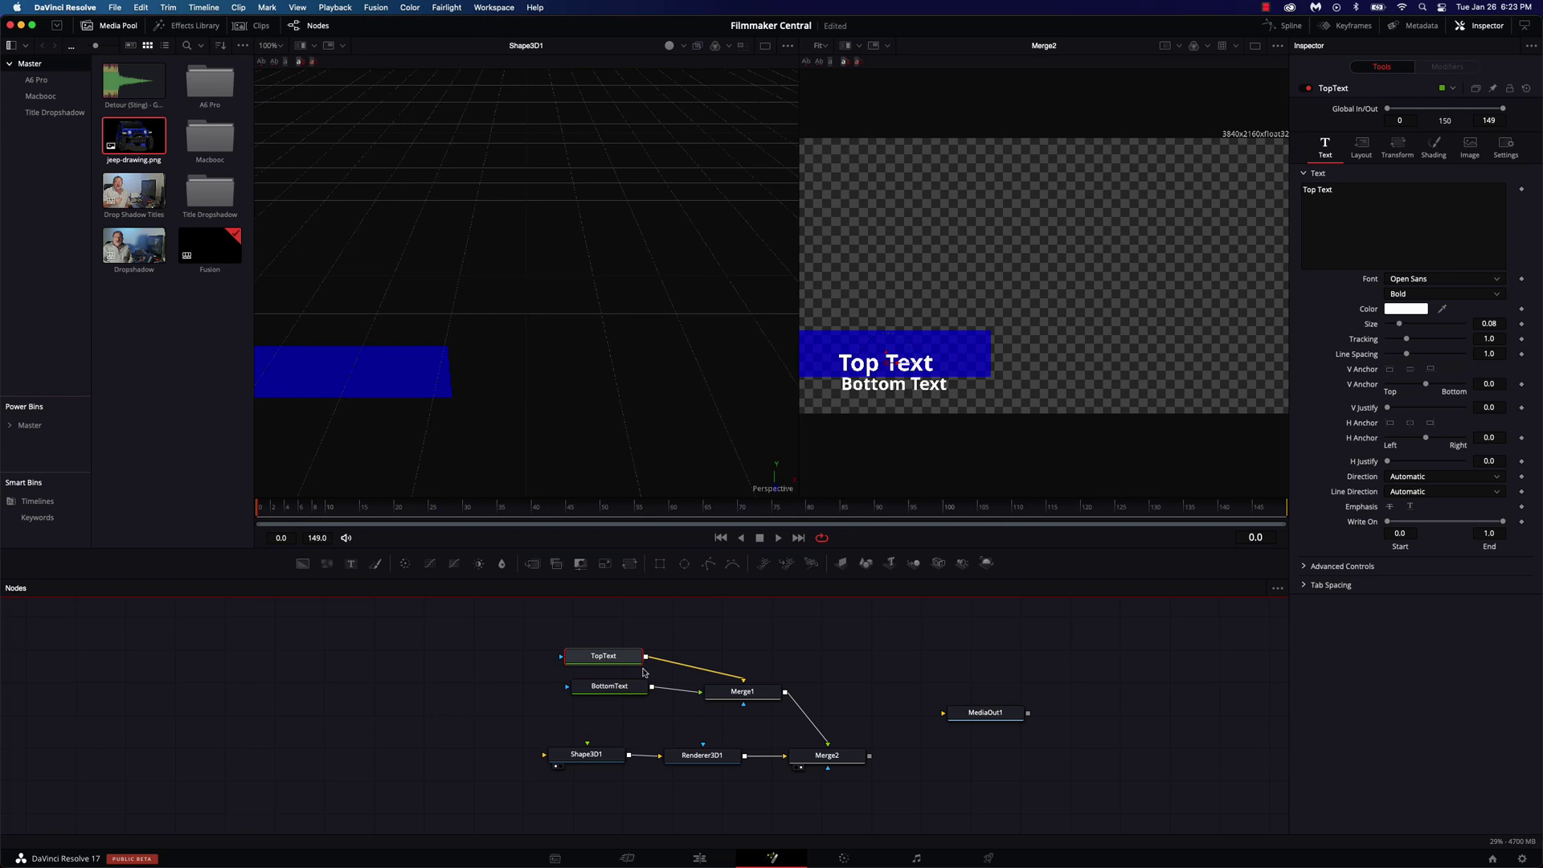
{"action": "left_click", "coordinate": [597, 758]}
{"action": "left_click_drag", "start_coordinate": [302, 345], "coordinate": [305, 369]}
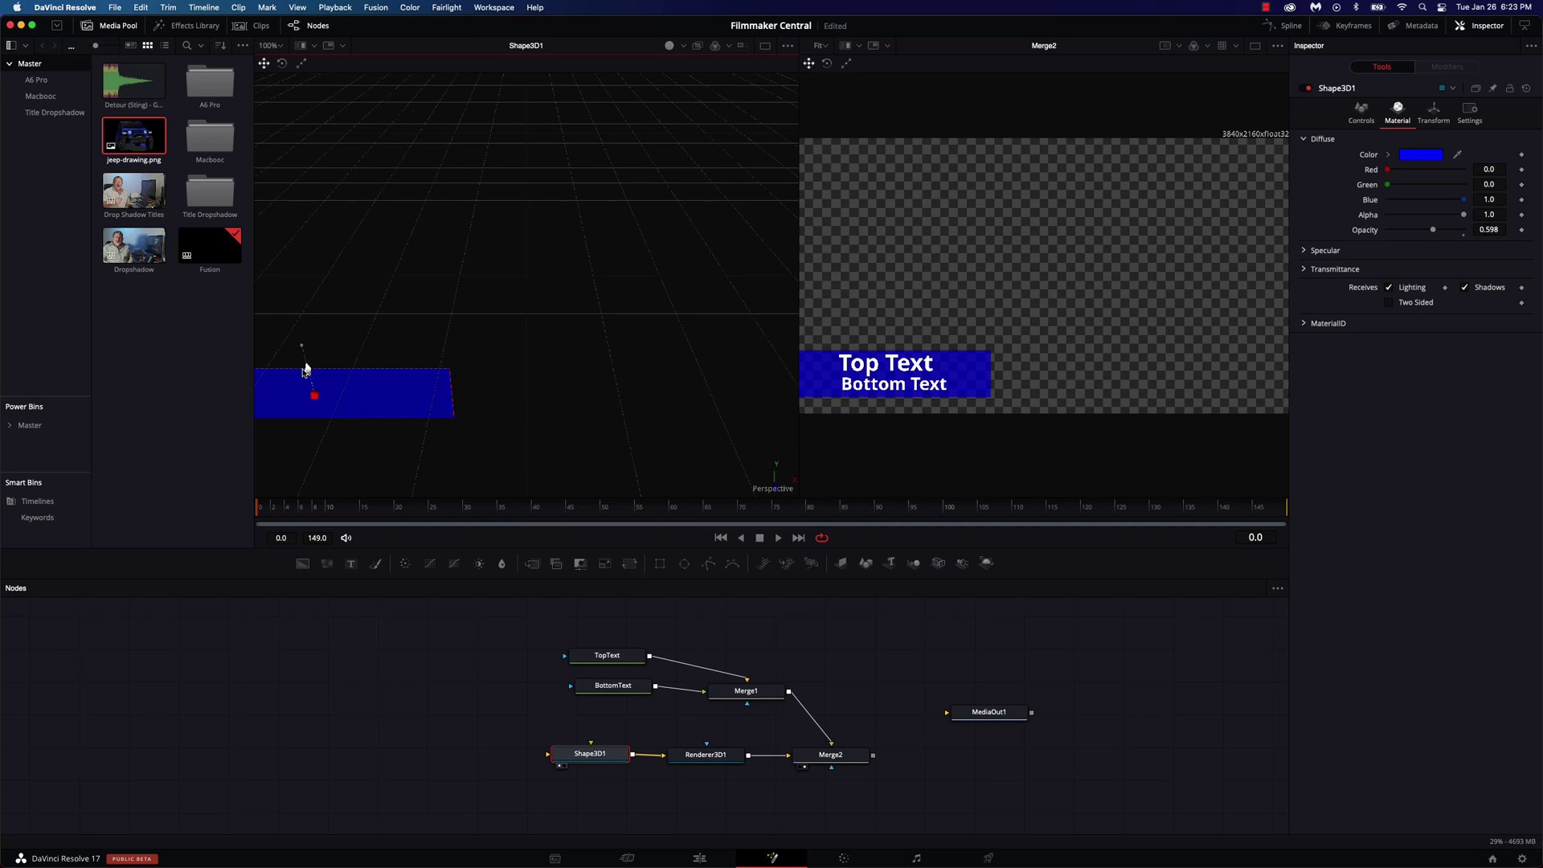
- Nudge Top Text and Bottom Text right and bring jeep-drawing.png into the node graph
{"action": "left_click", "coordinate": [609, 657]}
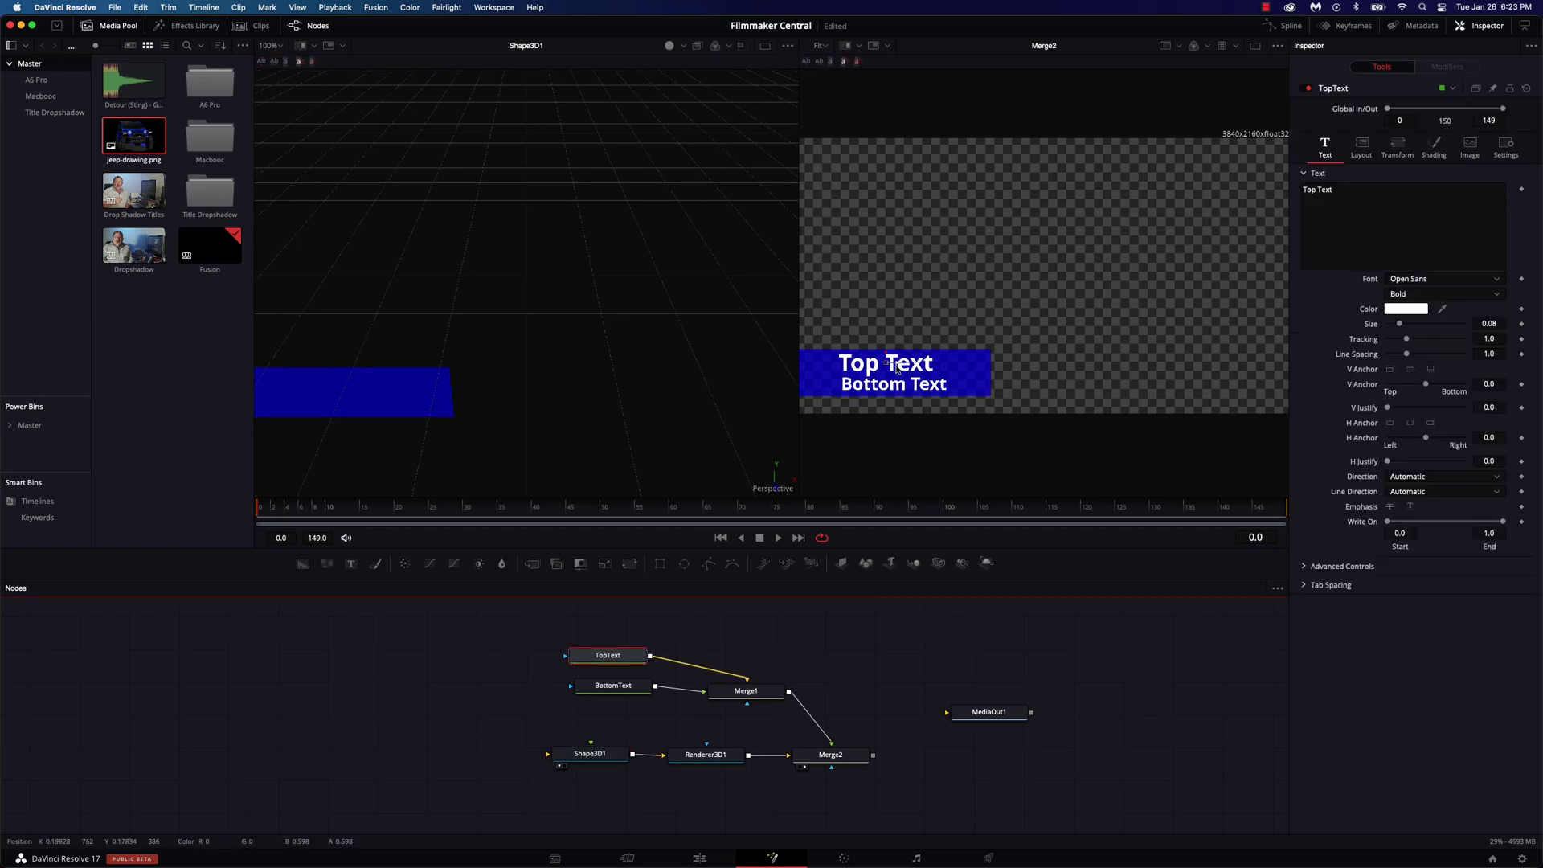
{"action": "left_click_drag", "start_coordinate": [897, 363], "coordinate": [915, 366]}
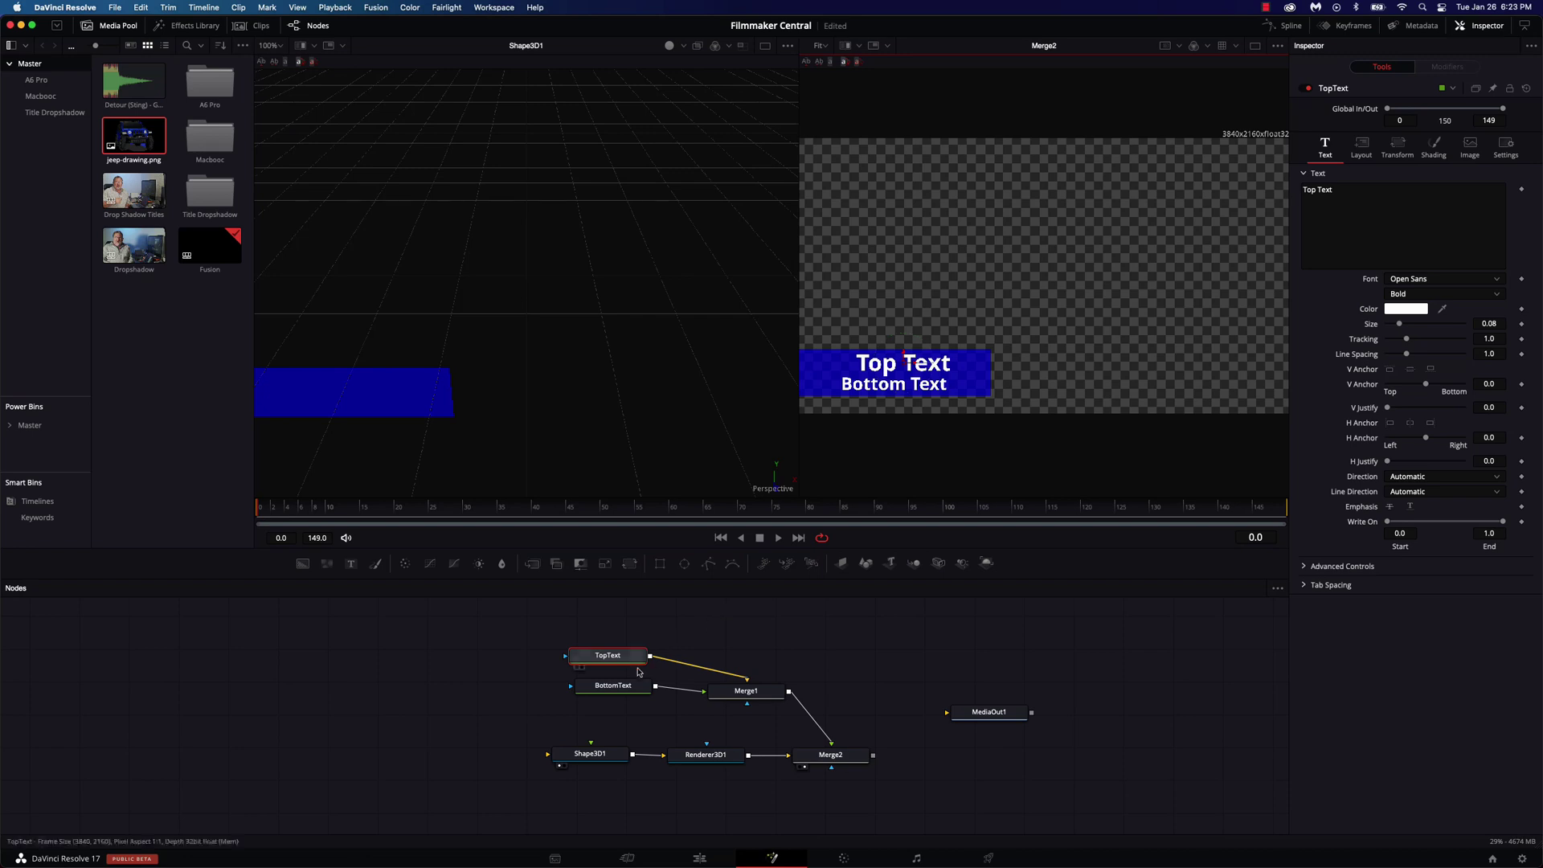
{"action": "left_click", "coordinate": [614, 685]}
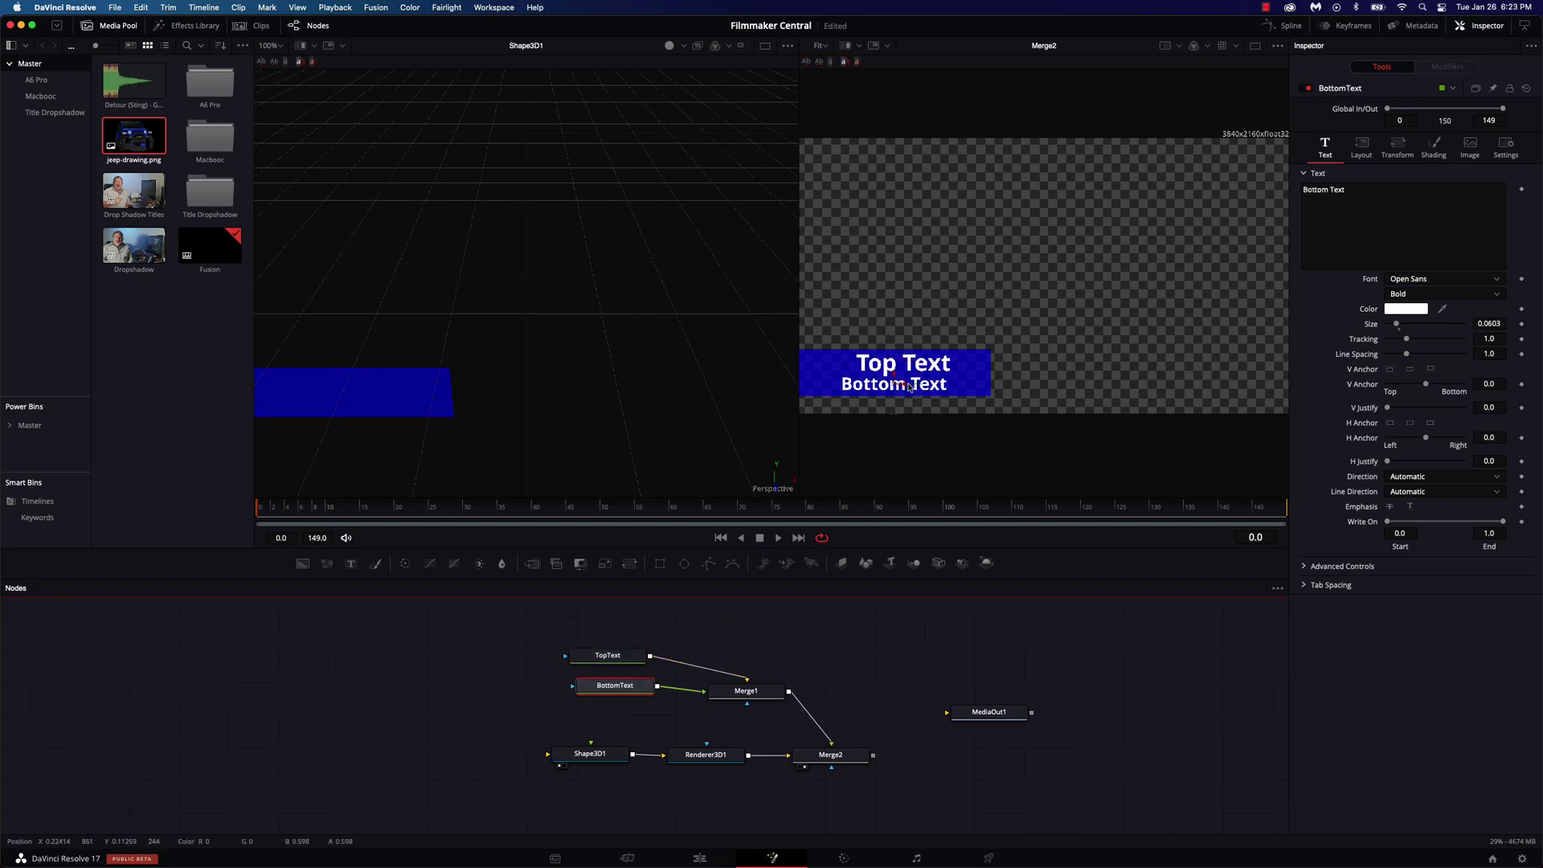
{"action": "left_click_drag", "start_coordinate": [910, 386], "coordinate": [924, 387]}
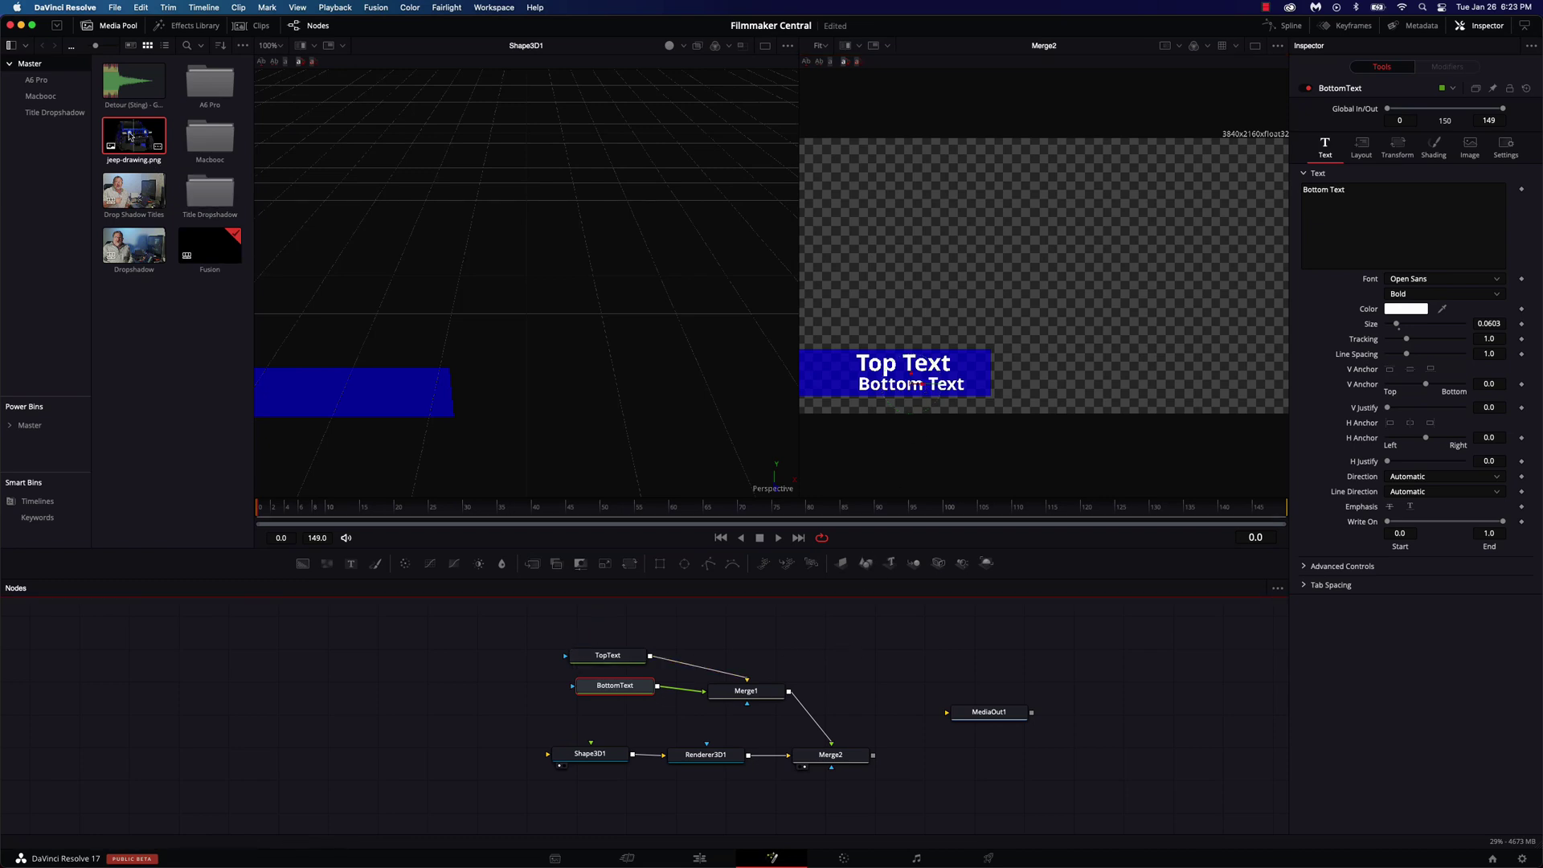
{"action": "mouse_move", "coordinate": [129, 135]}
{"action": "left_mouse_down"}
{"action": "mouse_move", "coordinate": [446, 639]}
{"action": "mouse_move", "coordinate": [489, 653]}
{"action": "mouse_move", "coordinate": [613, 629]}
{"action": "left_mouse_up"}
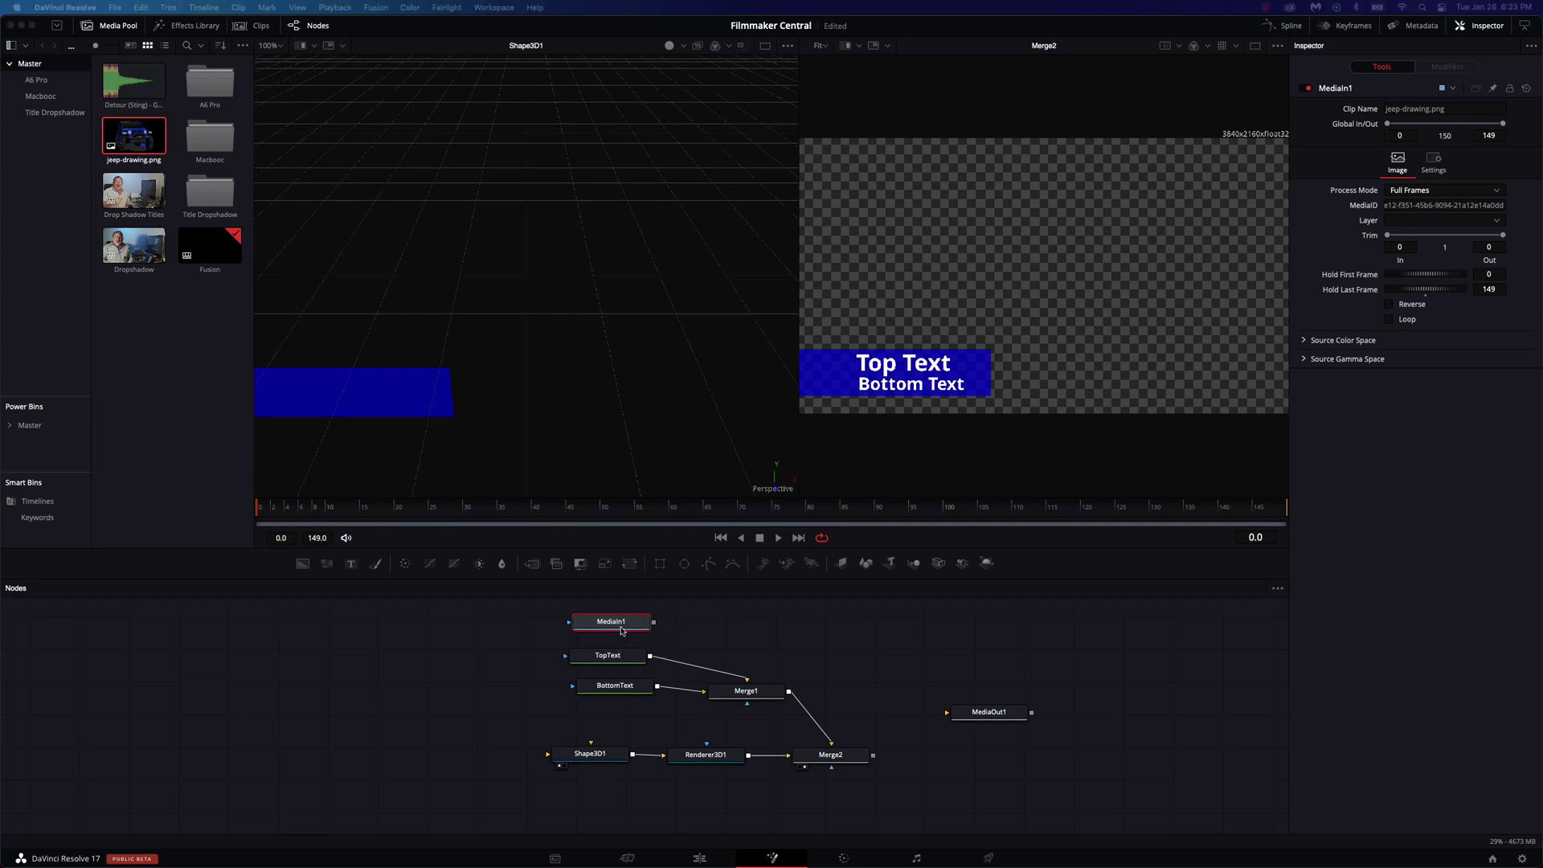
- Rename the jeep node to Image, route Merge1 into Merge3, and arrange the nodes
{"action": "key", "text": "Return"}
{"action": "key", "text": "Return"}
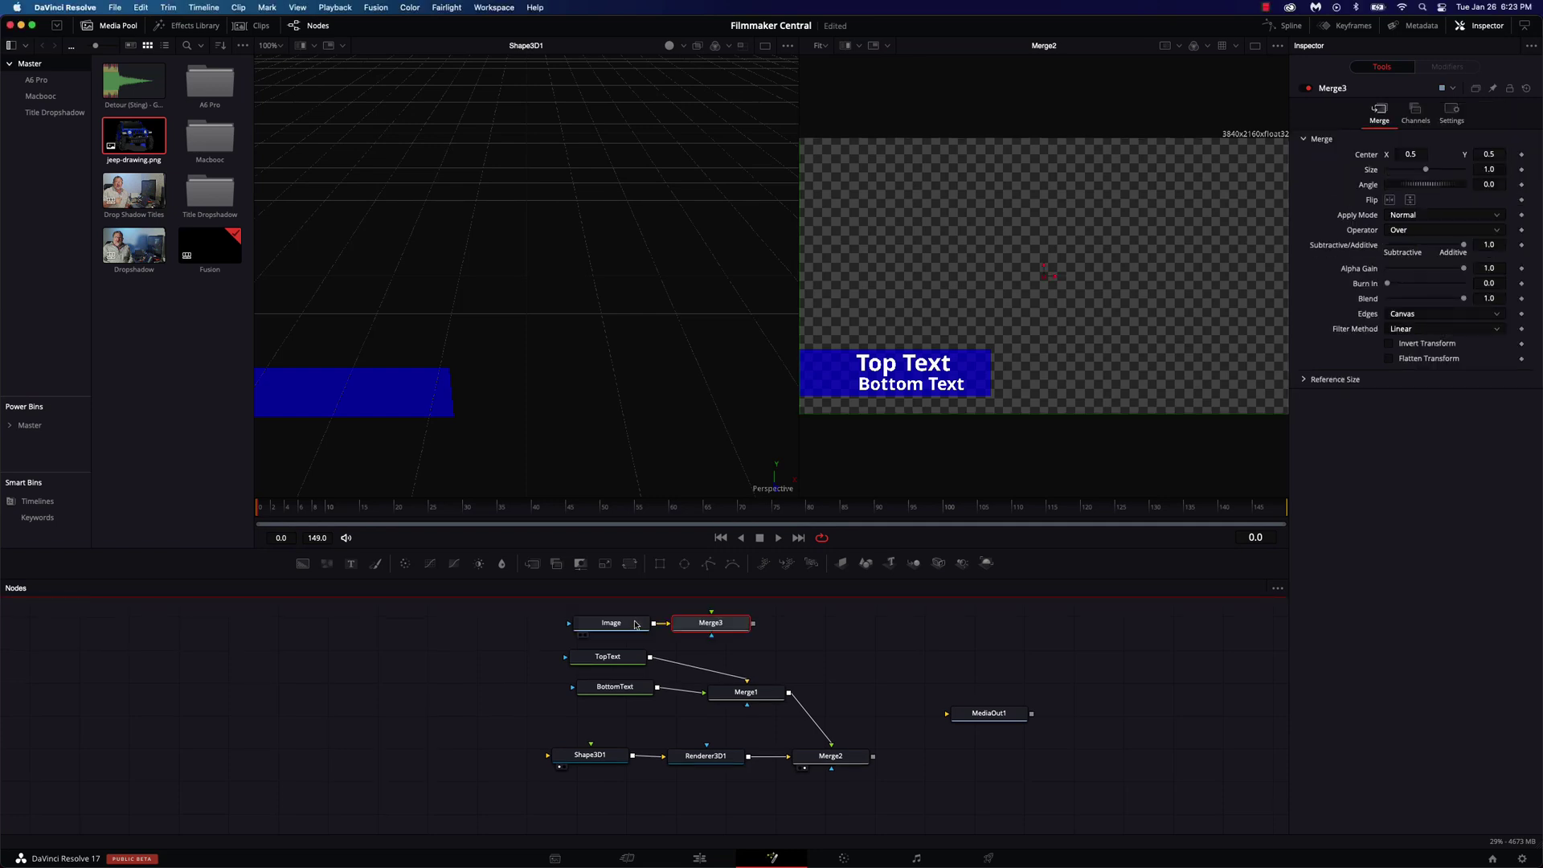
{"action": "left_click_drag", "start_coordinate": [740, 631], "coordinate": [858, 664]}
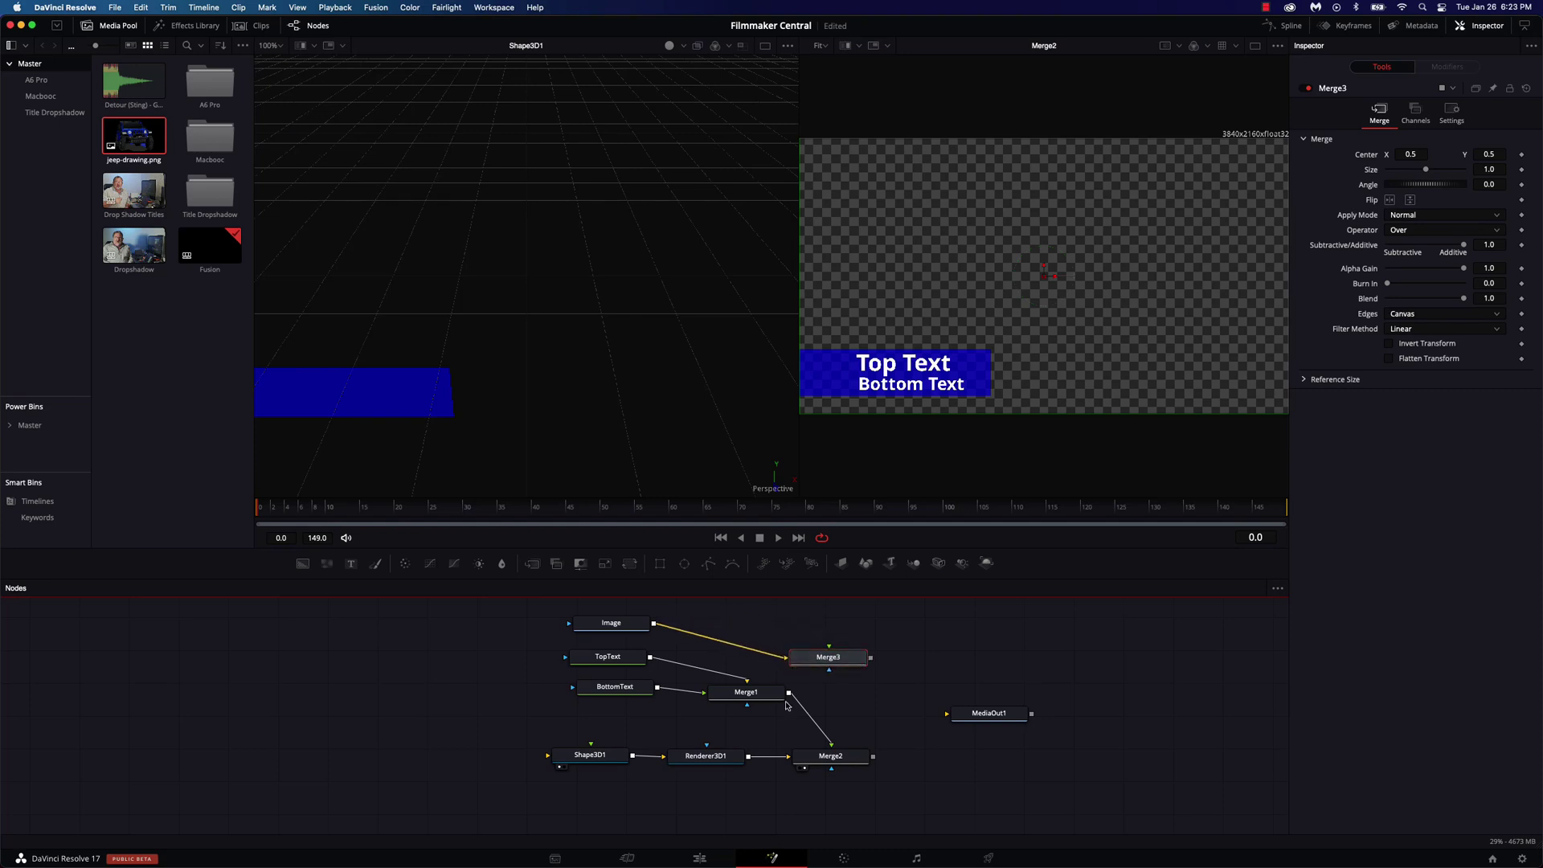
{"action": "left_click_drag", "start_coordinate": [824, 736], "coordinate": [971, 716]}
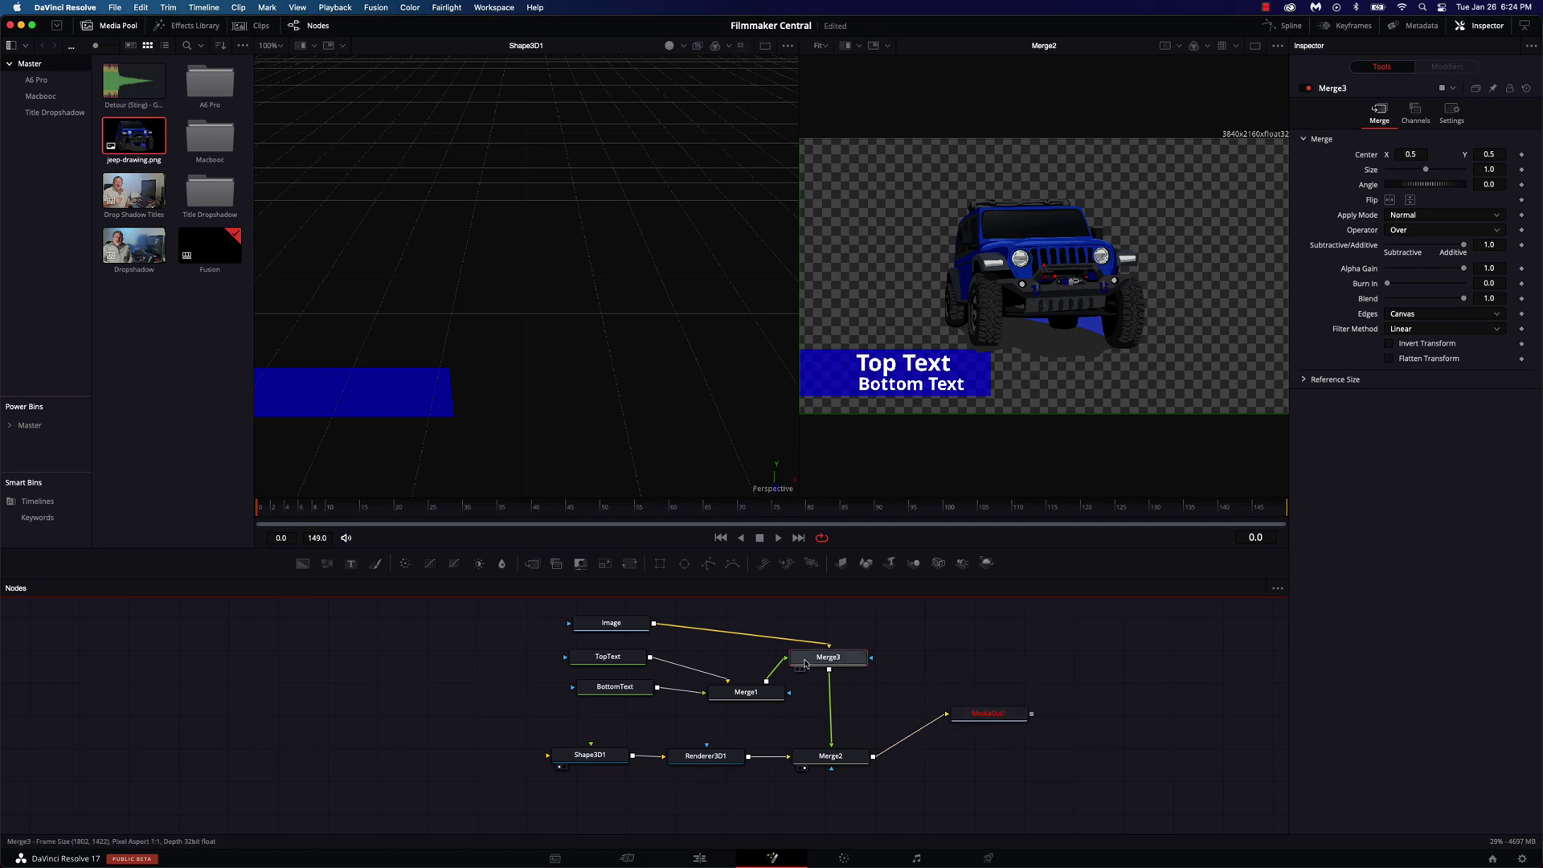
{"action": "left_click_drag", "start_coordinate": [616, 628], "coordinate": [560, 621]}
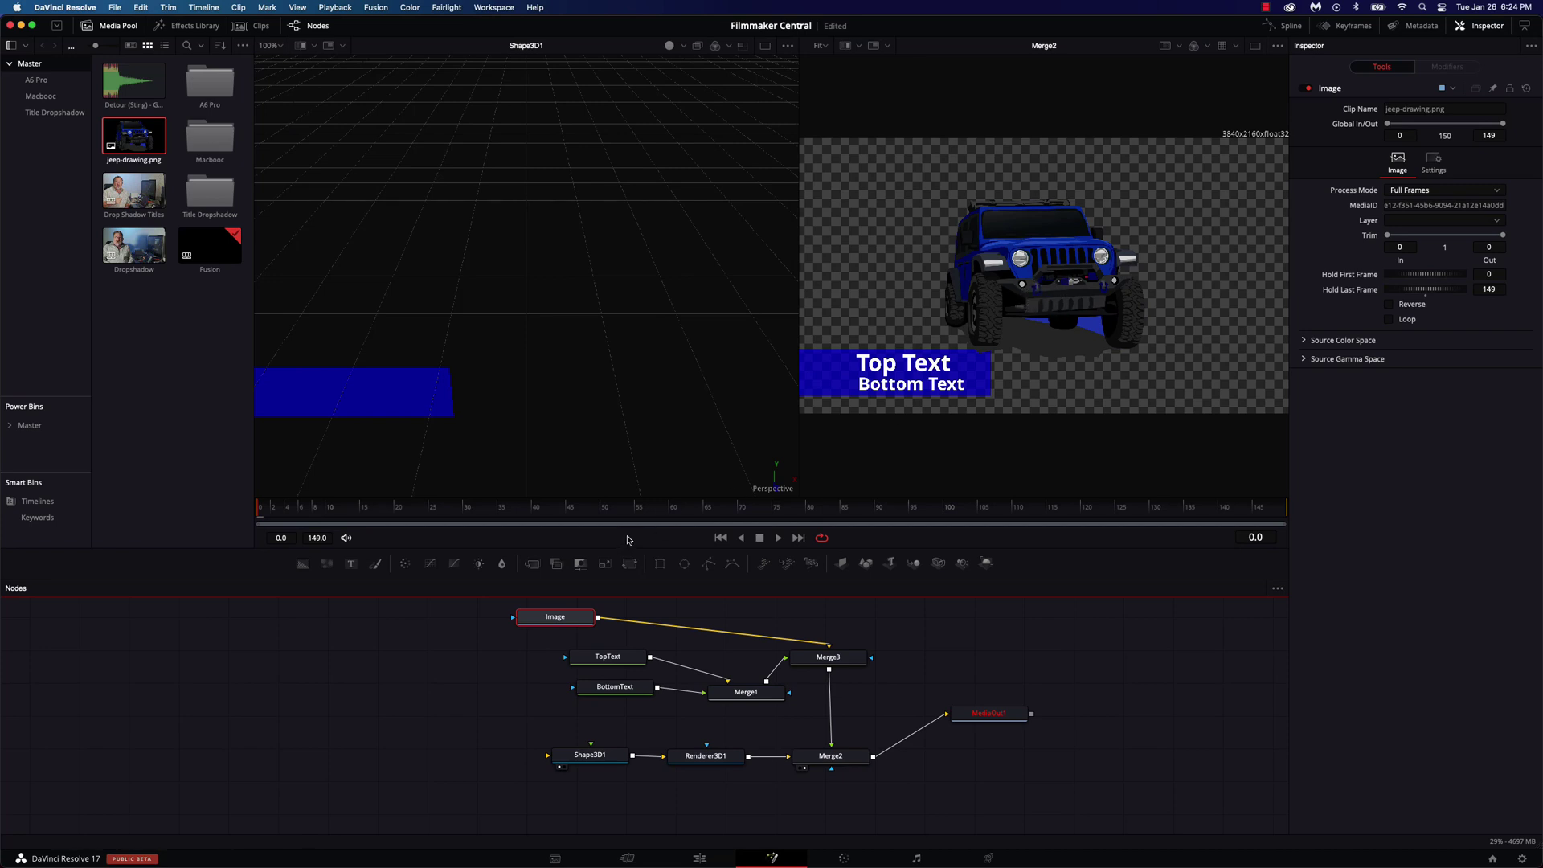
- Insert a Transform node after the Image node using the tool search
{"action": "left_click_drag", "start_coordinate": [546, 621], "coordinate": [529, 624]}
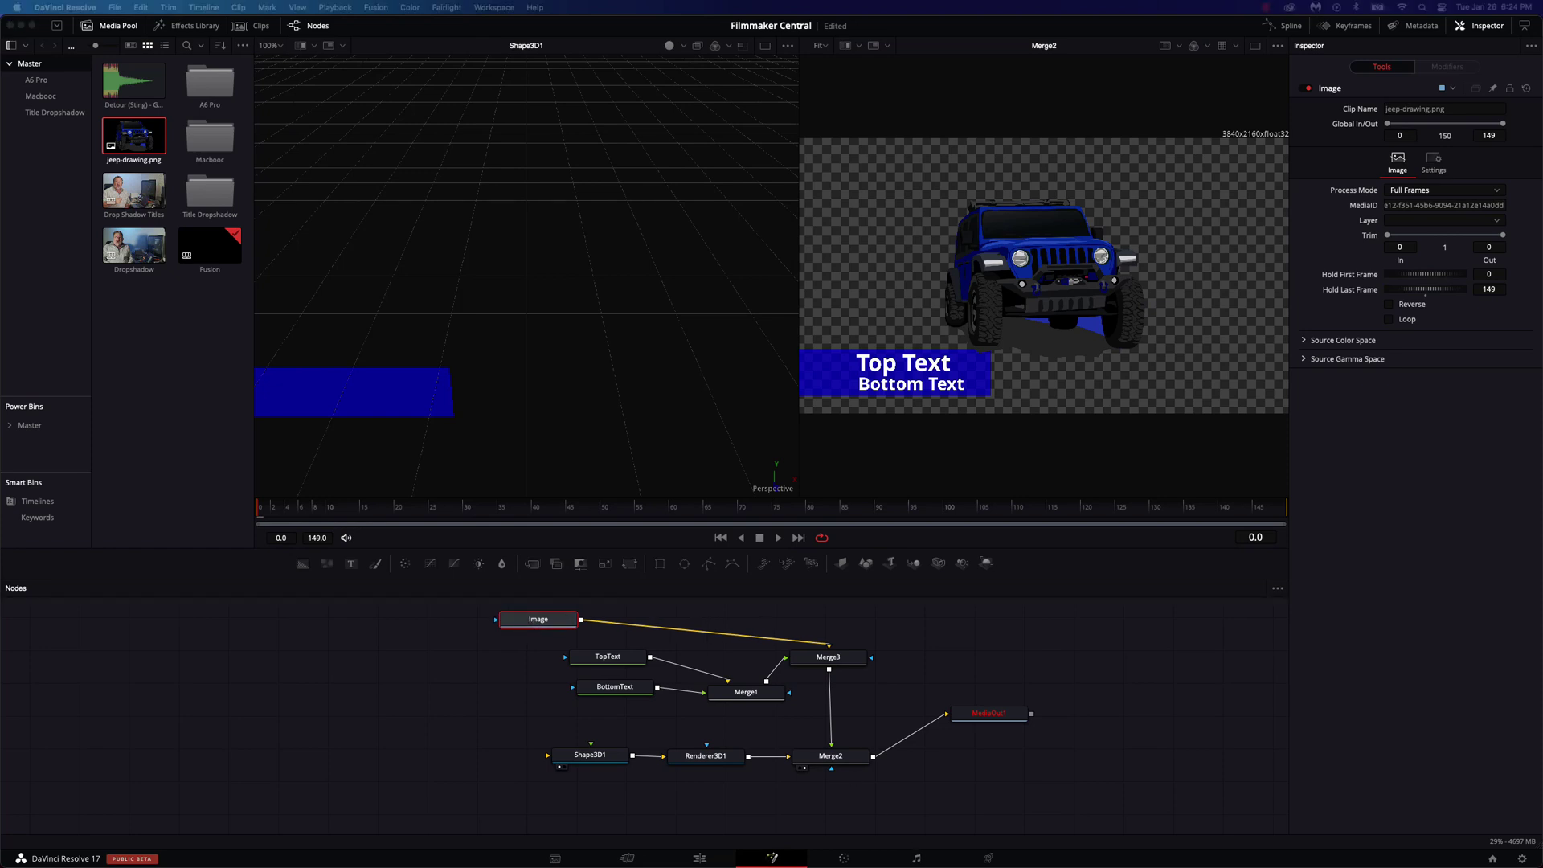
{"action": "key", "text": "shift+space"}
{"action": "type", "text": "merg"}
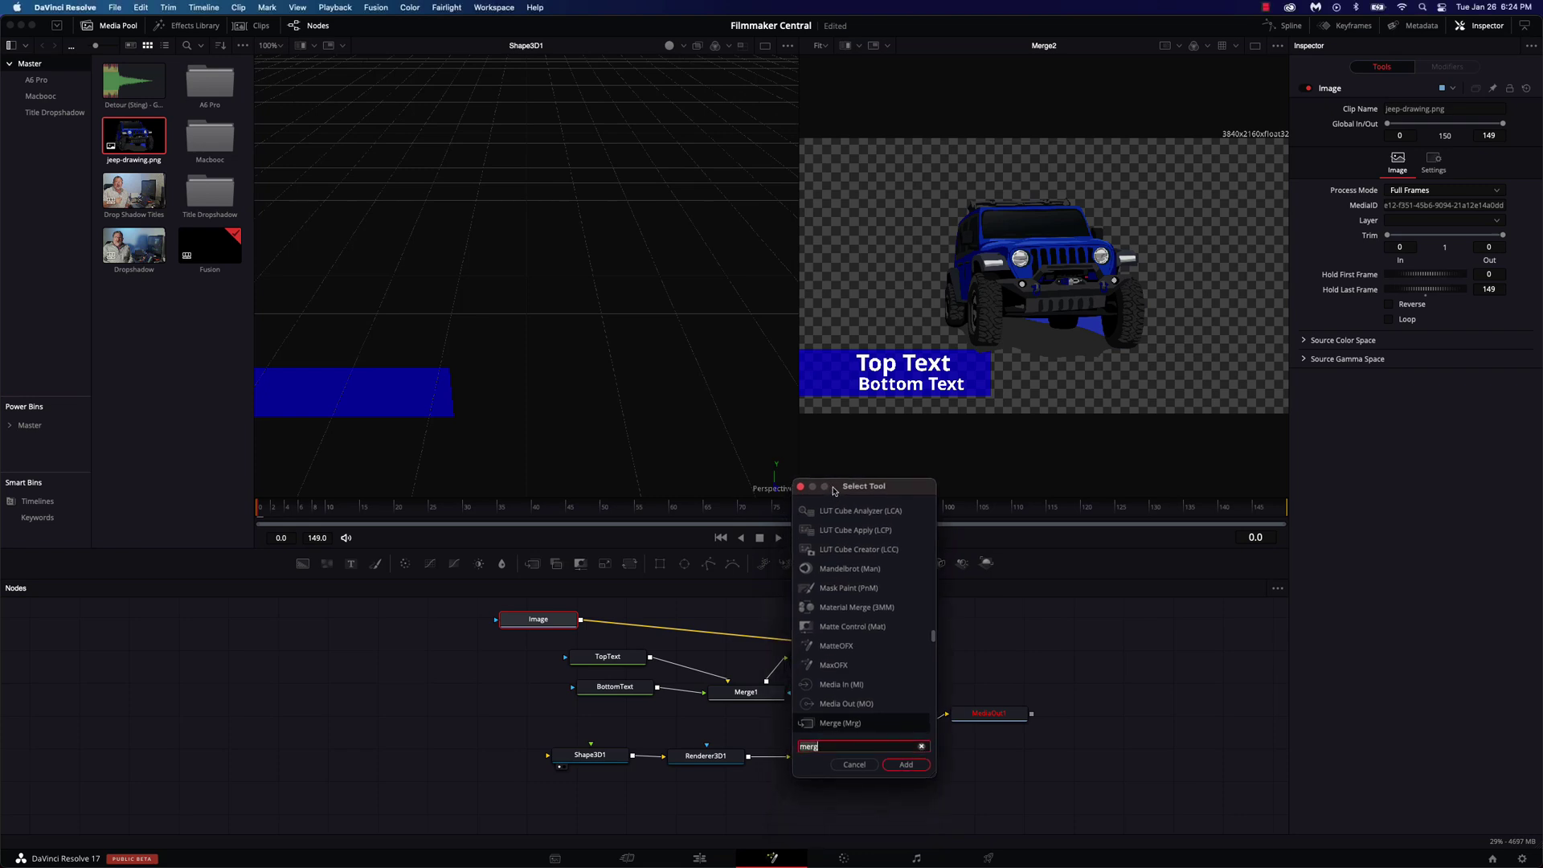
{"action": "key", "text": "BackSpace"}
{"action": "key", "text": "BackSpace"}
{"action": "key", "text": "BackSpace"}
{"action": "key", "text": "BackSpace"}
{"action": "type", "text": "trans"}
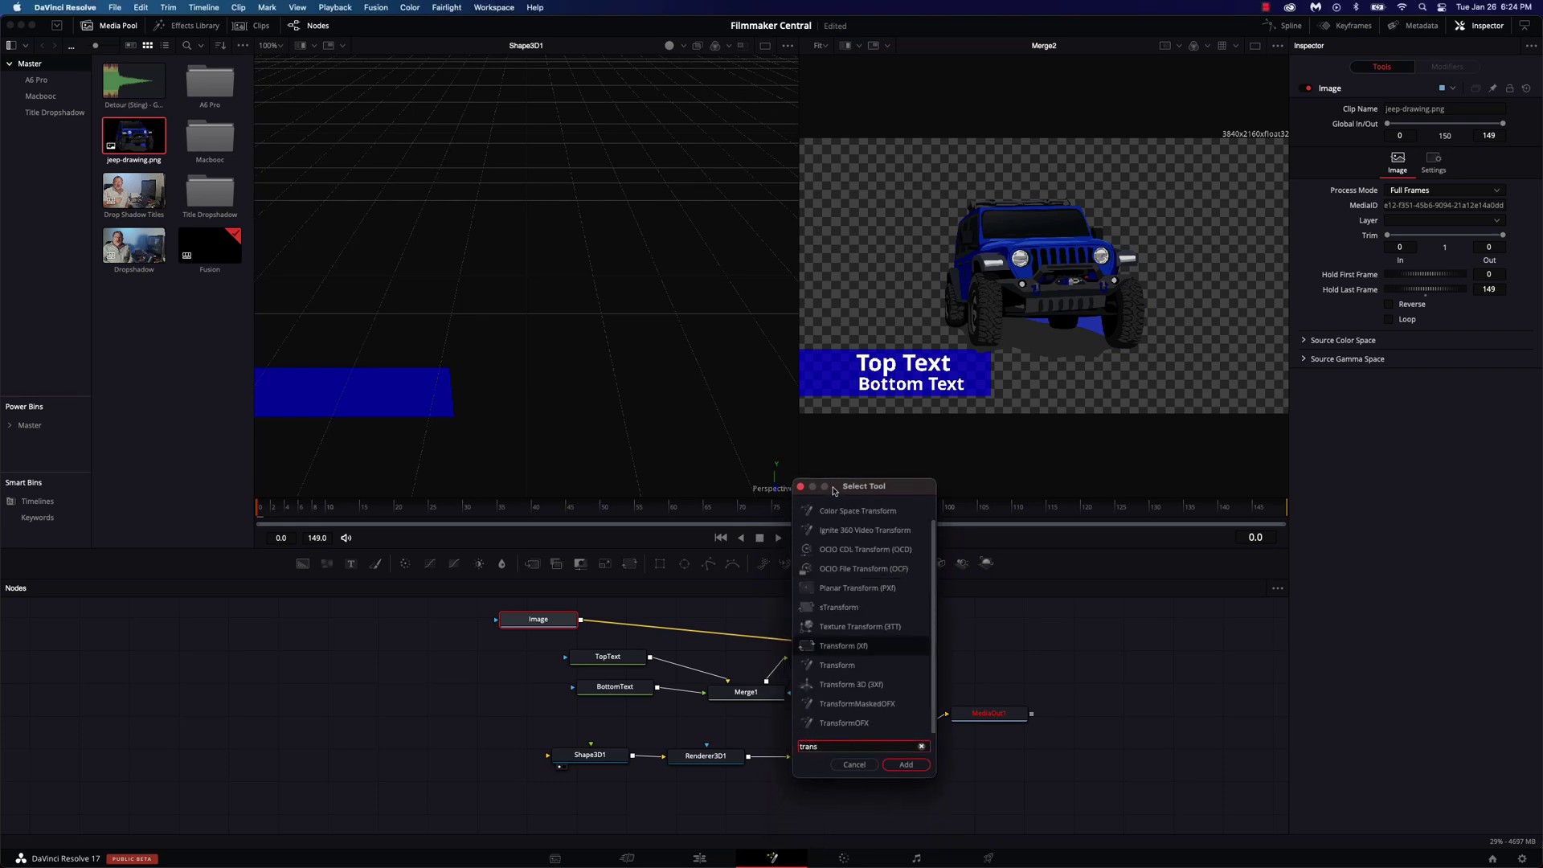
{"action": "key", "text": "Return"}
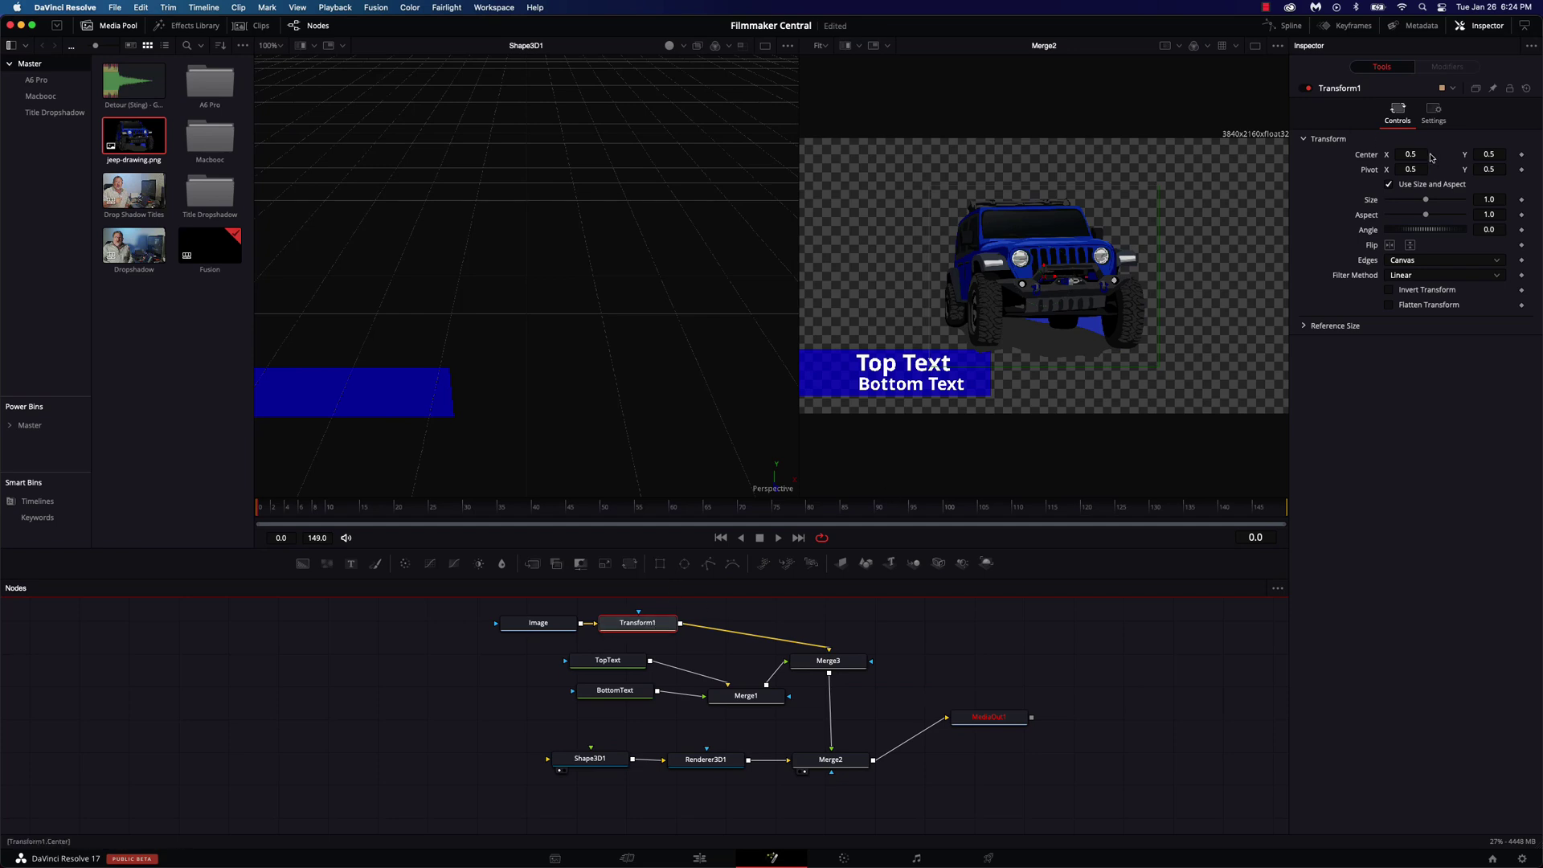
- Shrink the jeep to size 0.347 and move it to the blue bar's left end
{"action": "left_click_drag", "start_coordinate": [1431, 206], "coordinate": [1403, 207]}
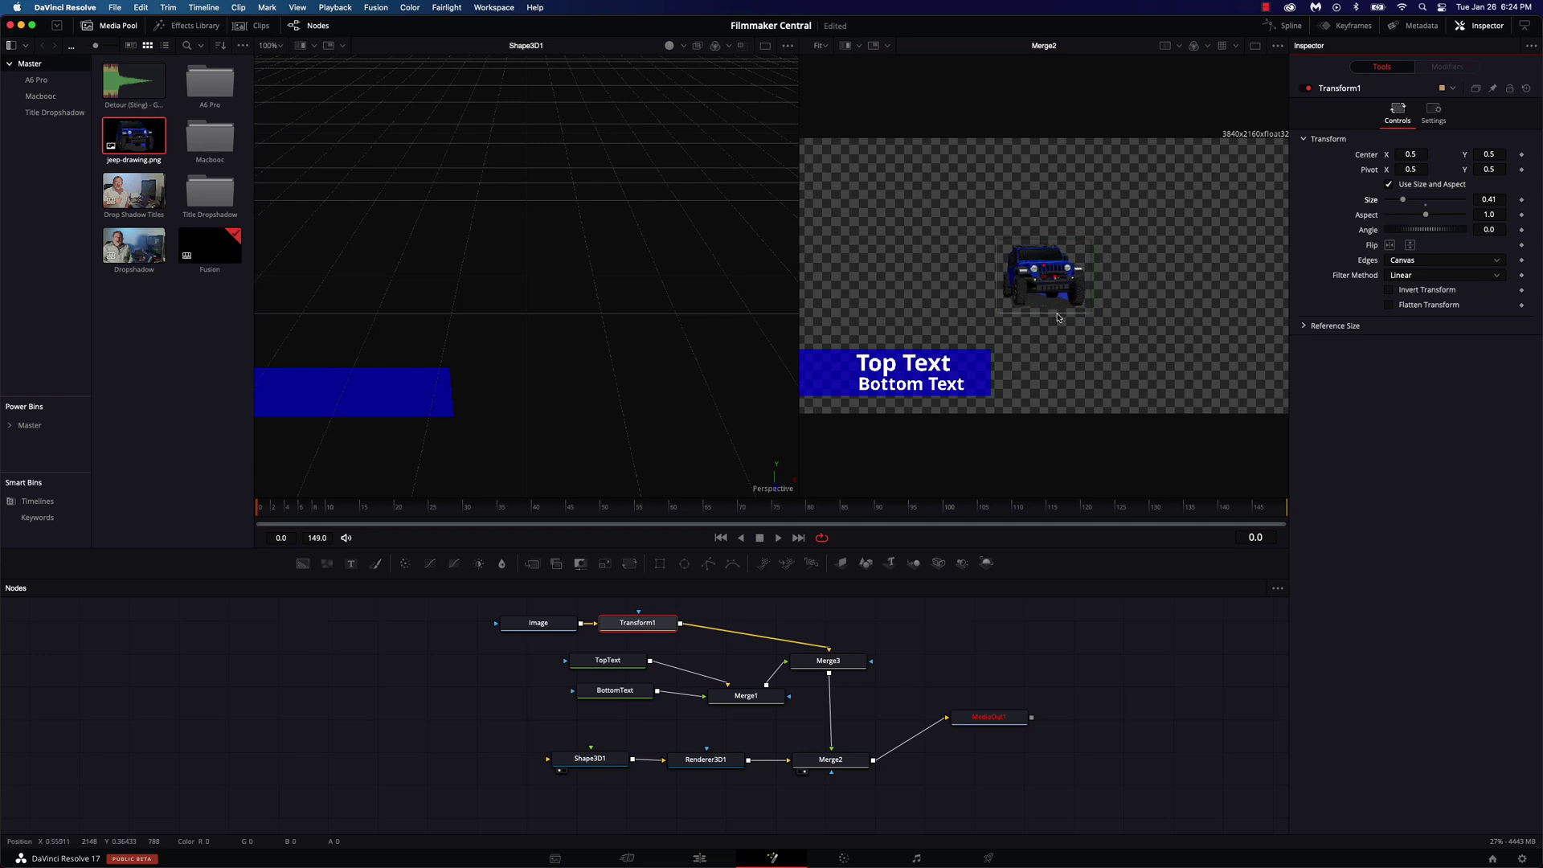
{"action": "left_click_drag", "start_coordinate": [1045, 282], "coordinate": [847, 374]}
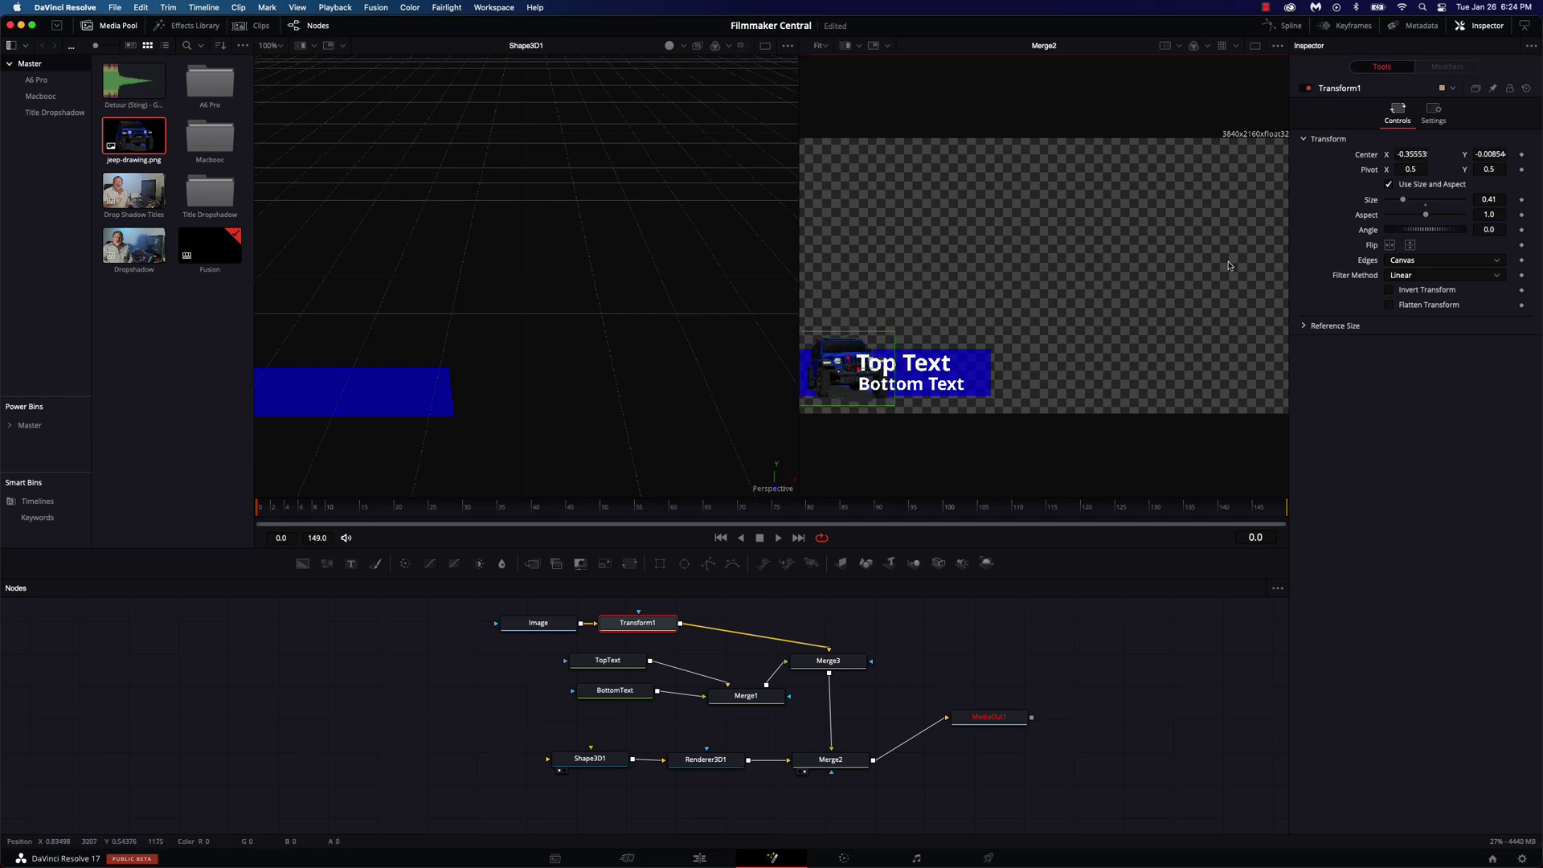
{"action": "left_click_drag", "start_coordinate": [1486, 200], "coordinate": [1453, 200]}
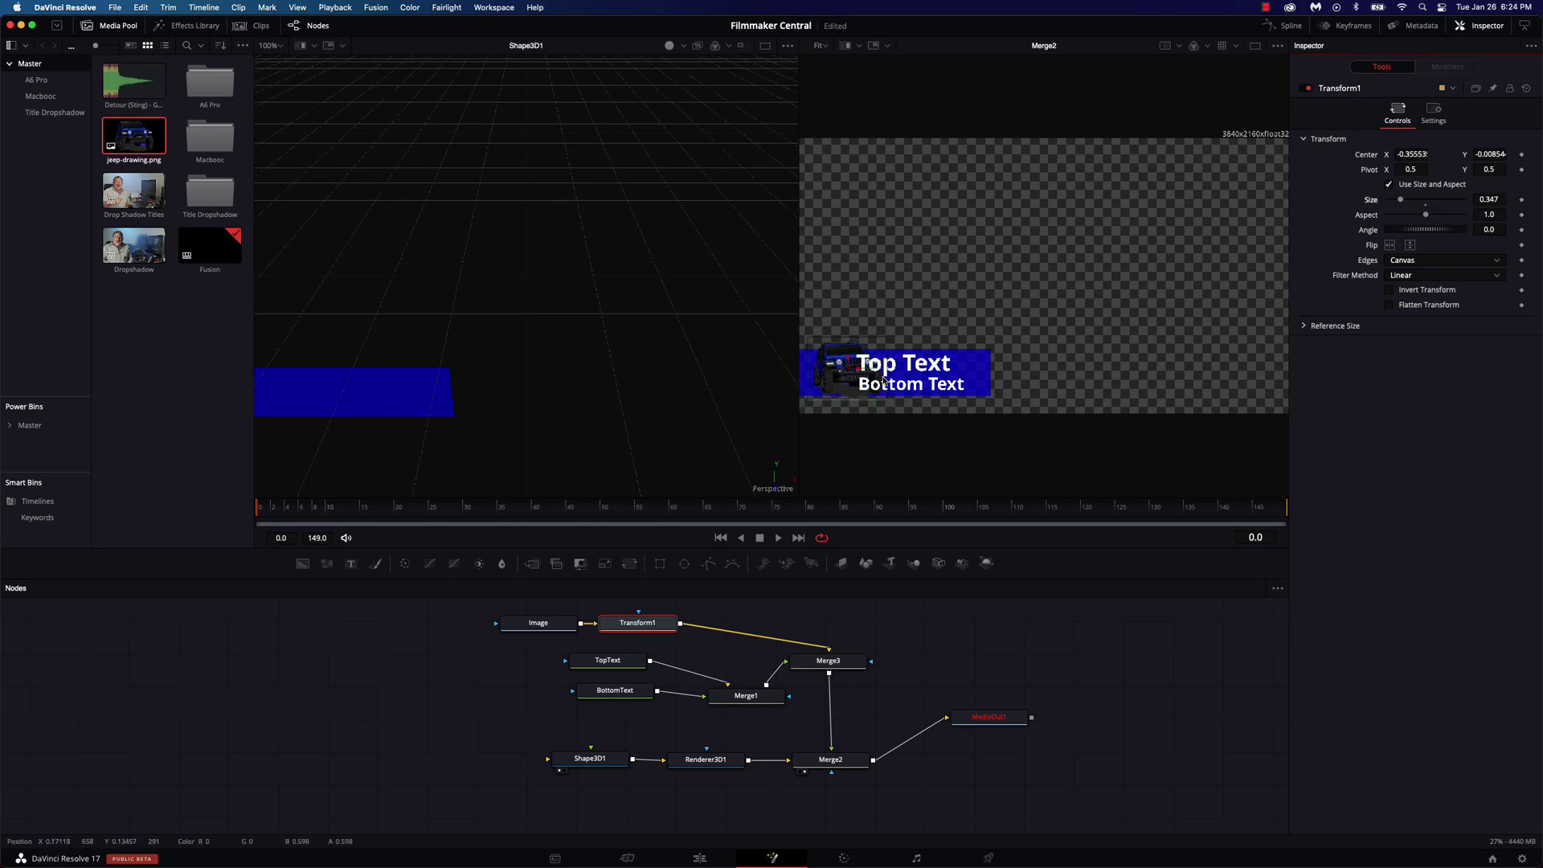
{"action": "left_click_drag", "start_coordinate": [859, 374], "coordinate": [844, 372]}
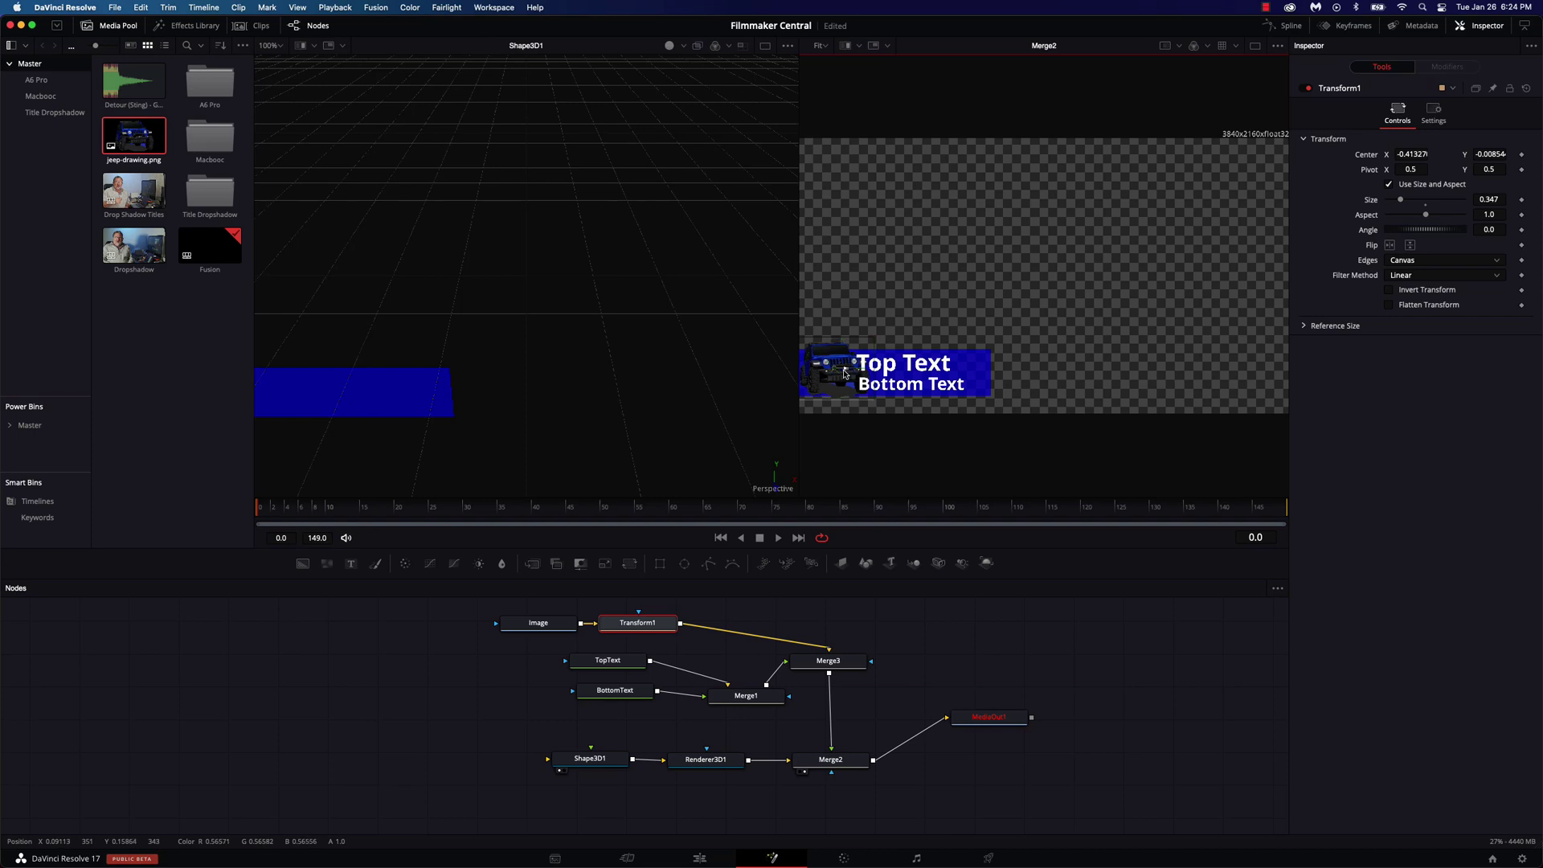
{"action": "left_click", "coordinate": [892, 366]}
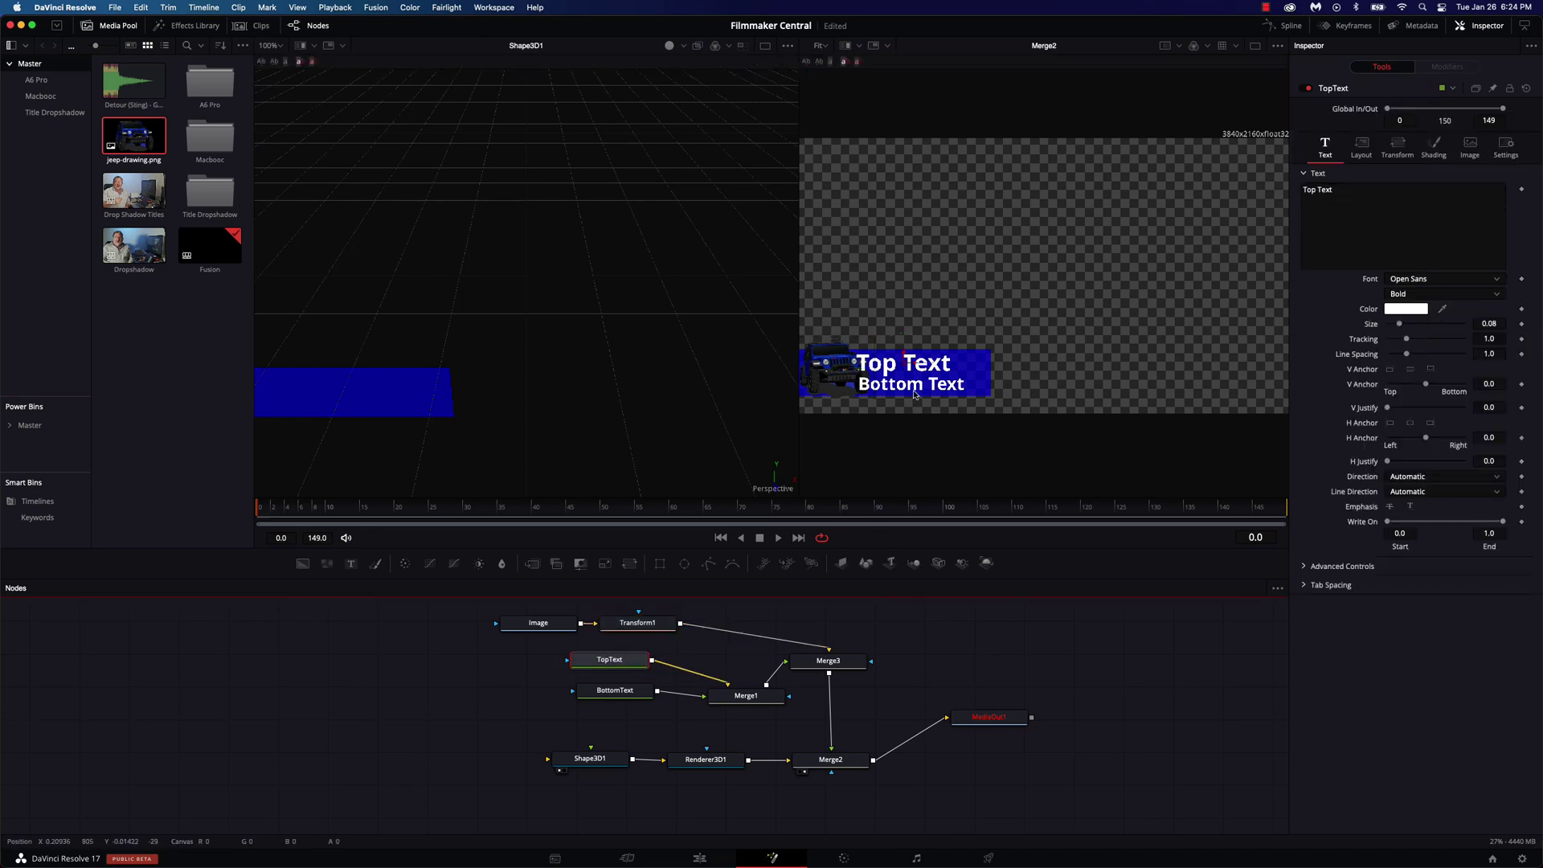
- Move the Top Text and Bottom Text lines to the right of the jeep
{"action": "left_click_drag", "start_coordinate": [916, 367], "coordinate": [938, 366]}
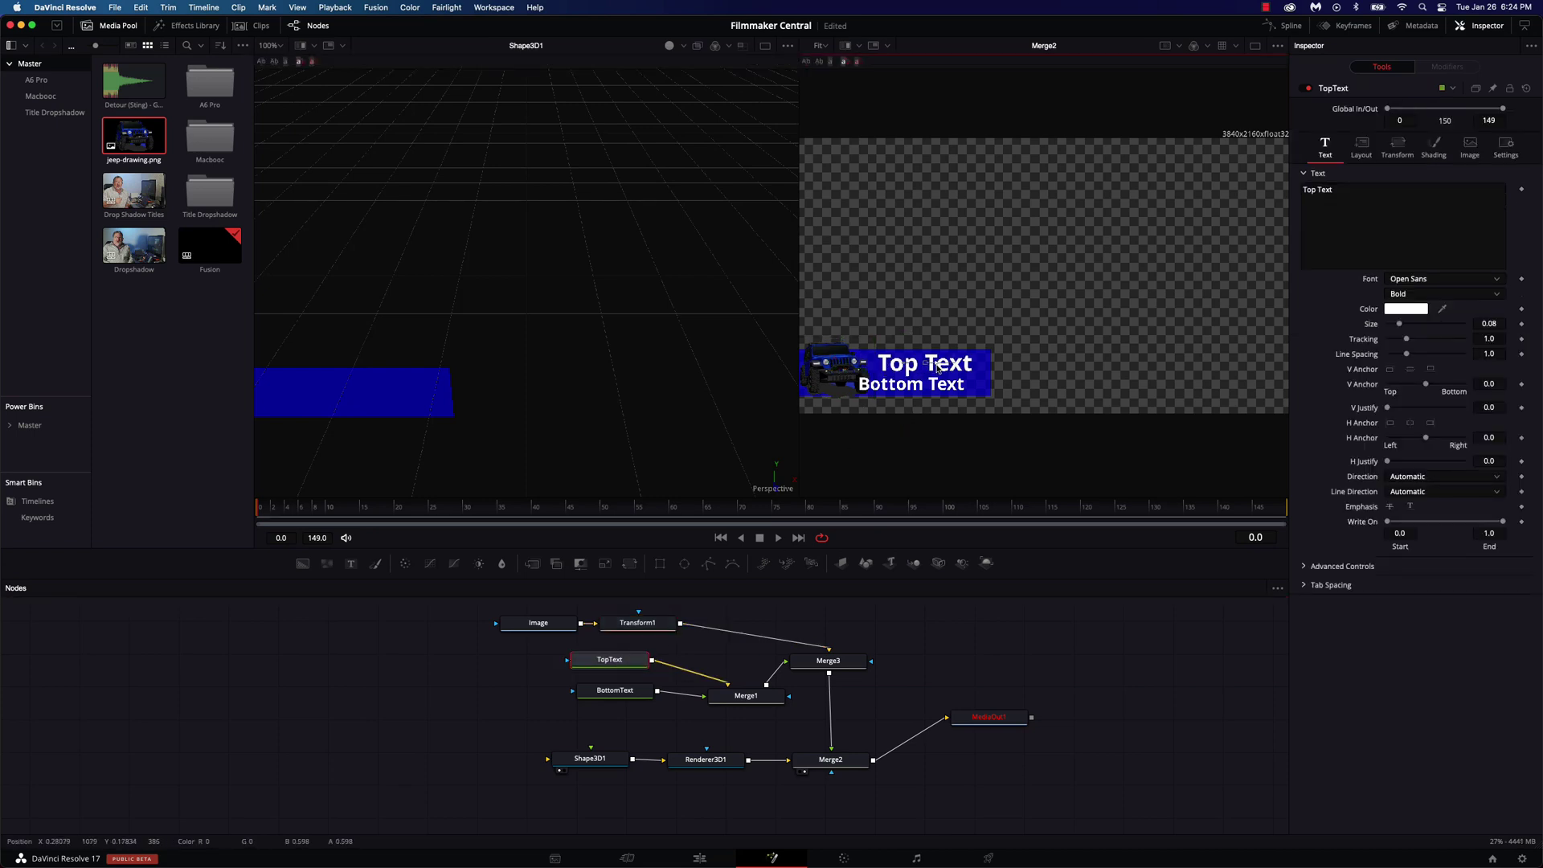
{"action": "left_click", "coordinate": [631, 691]}
{"action": "left_click_drag", "start_coordinate": [926, 388], "coordinate": [944, 388]}
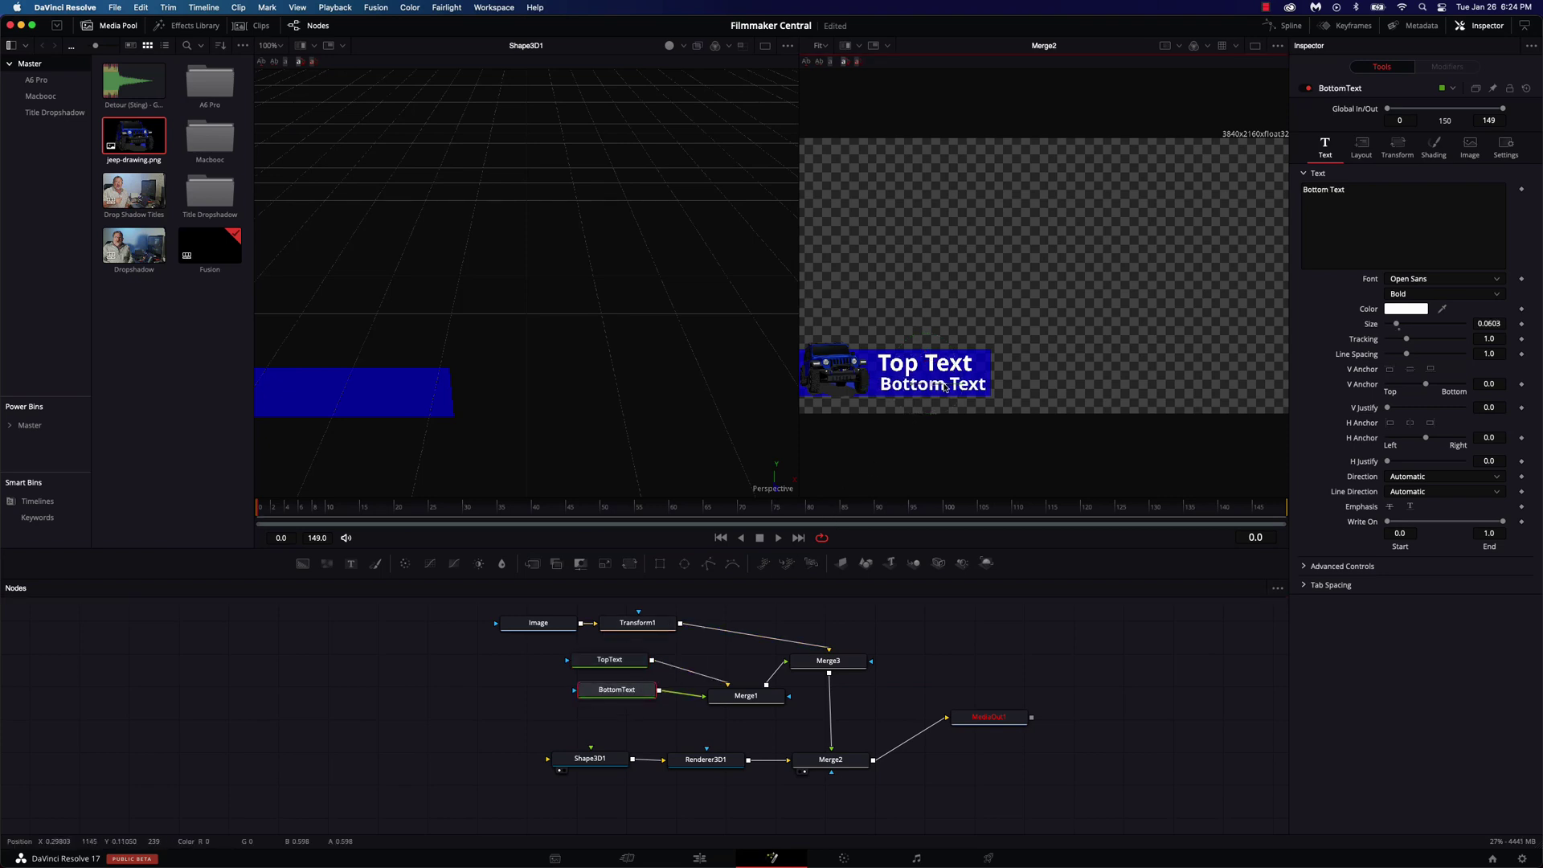
- Widen the Shape3D1 blue bar to width 1.42 and shift it slightly right
{"action": "left_click", "coordinate": [607, 758]}
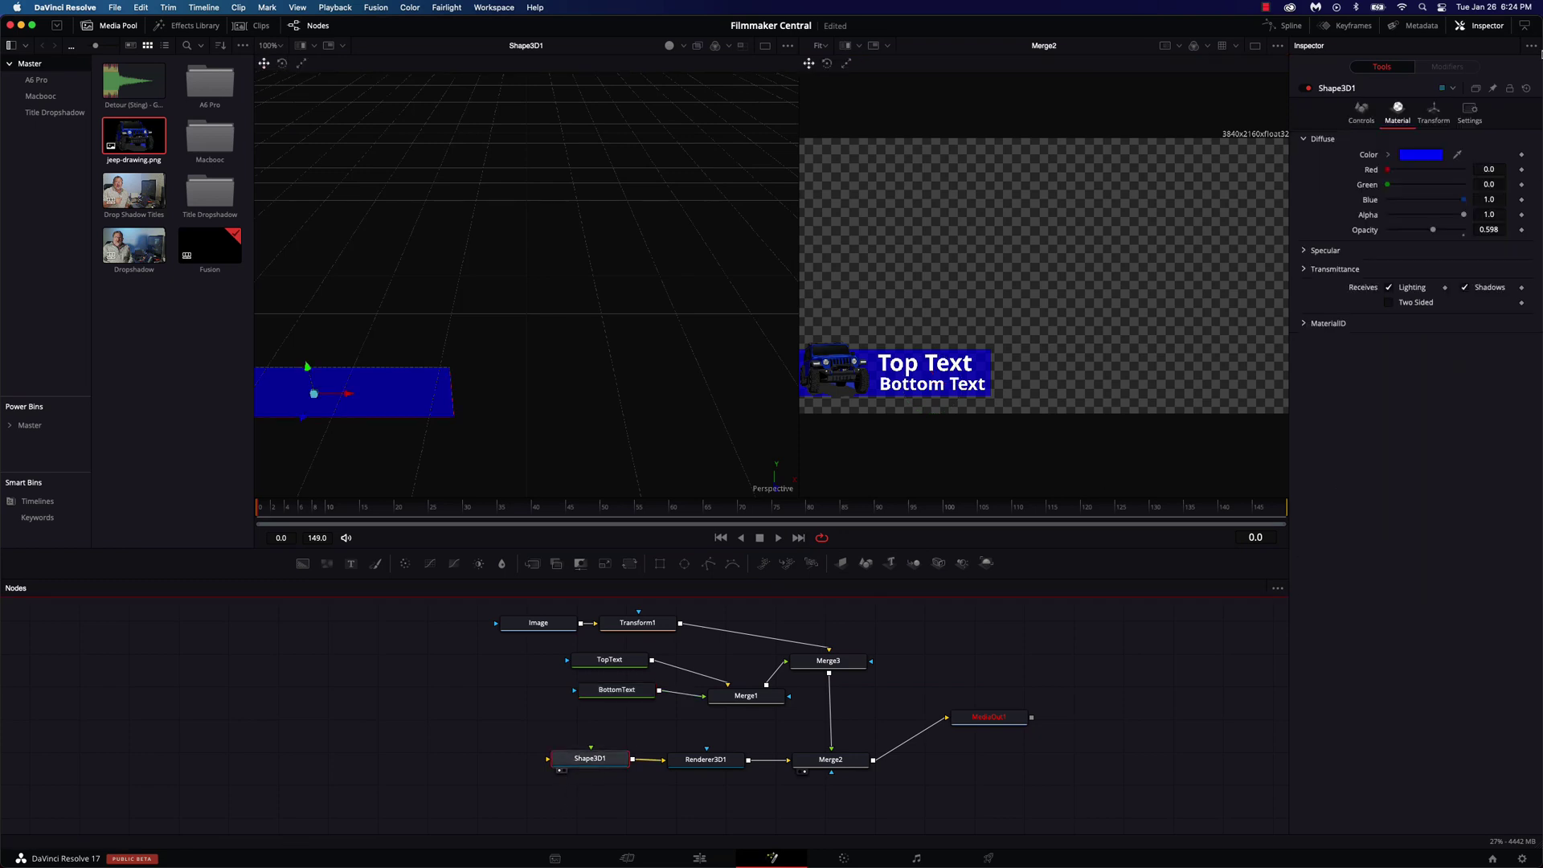
{"action": "left_click", "coordinate": [1362, 113]}
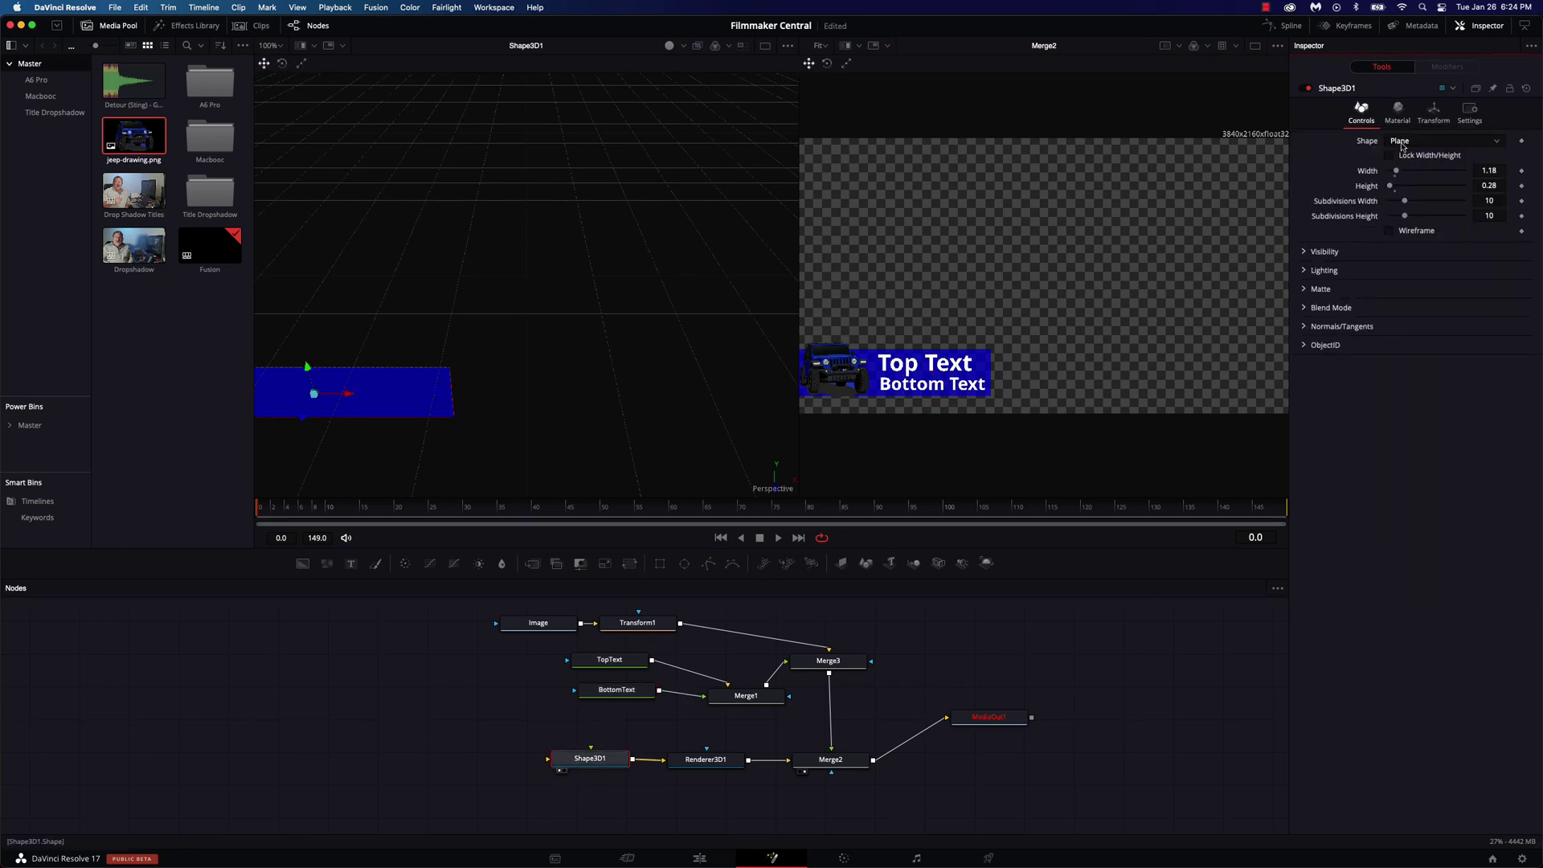
{"action": "left_click_drag", "start_coordinate": [1396, 171], "coordinate": [1399, 173]}
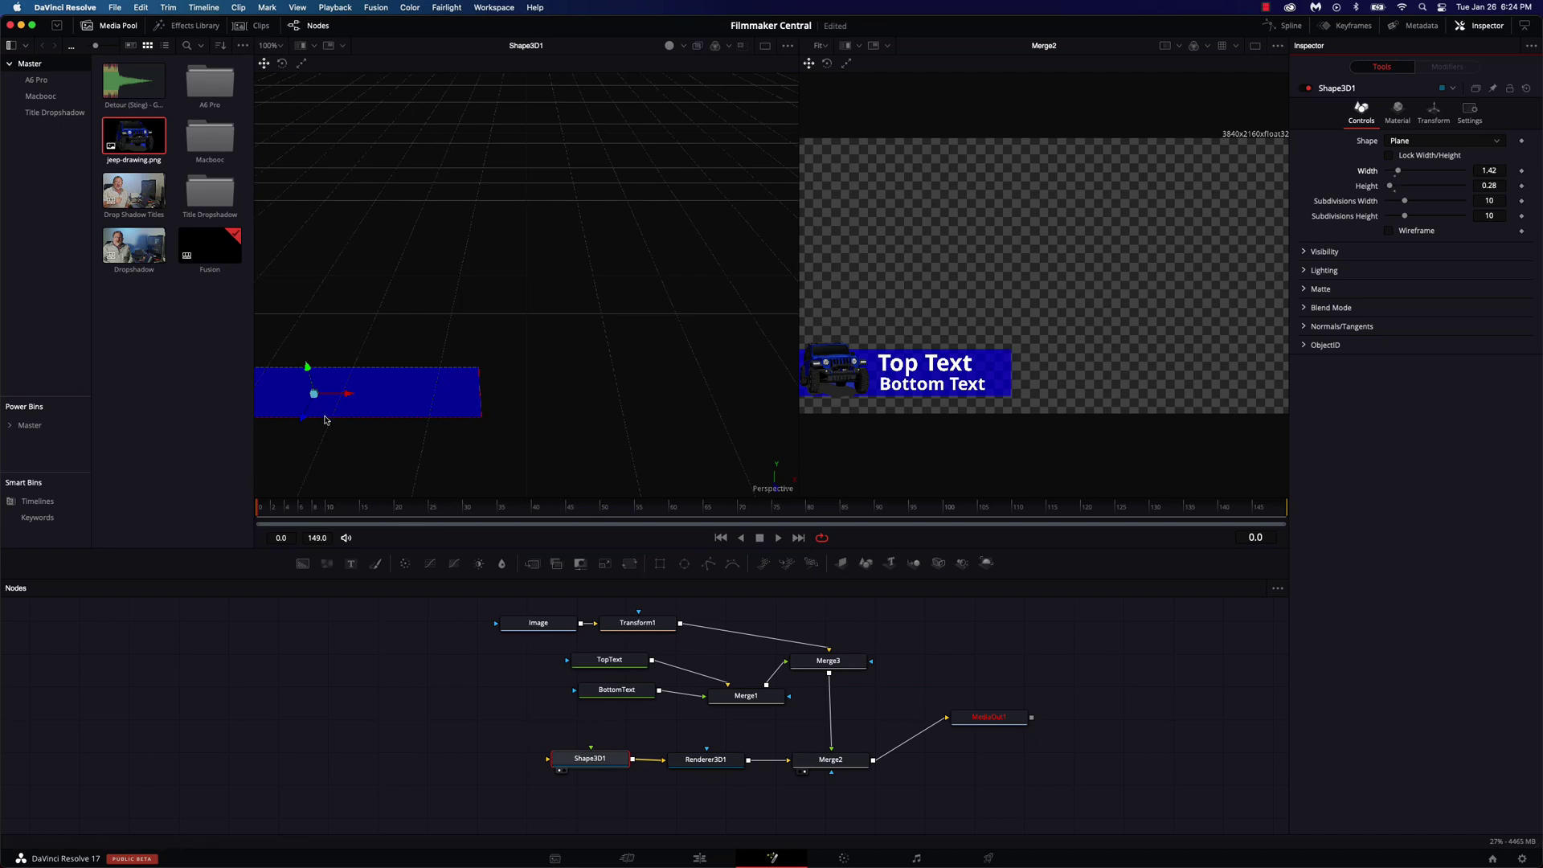
{"action": "left_click_drag", "start_coordinate": [348, 395], "coordinate": [379, 397]}
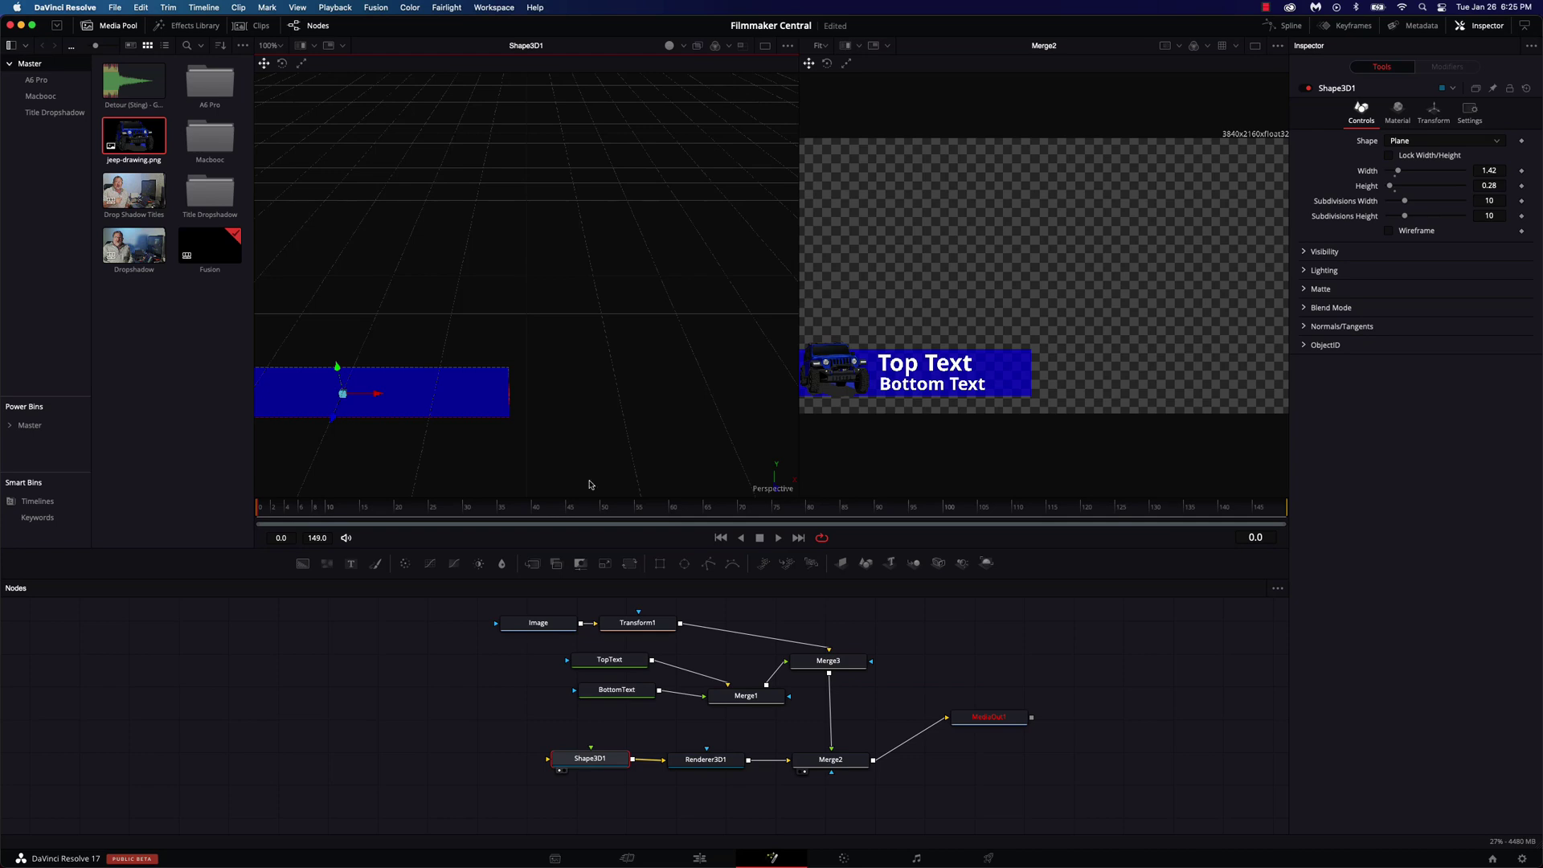
{"action": "left_click", "coordinate": [698, 858]}
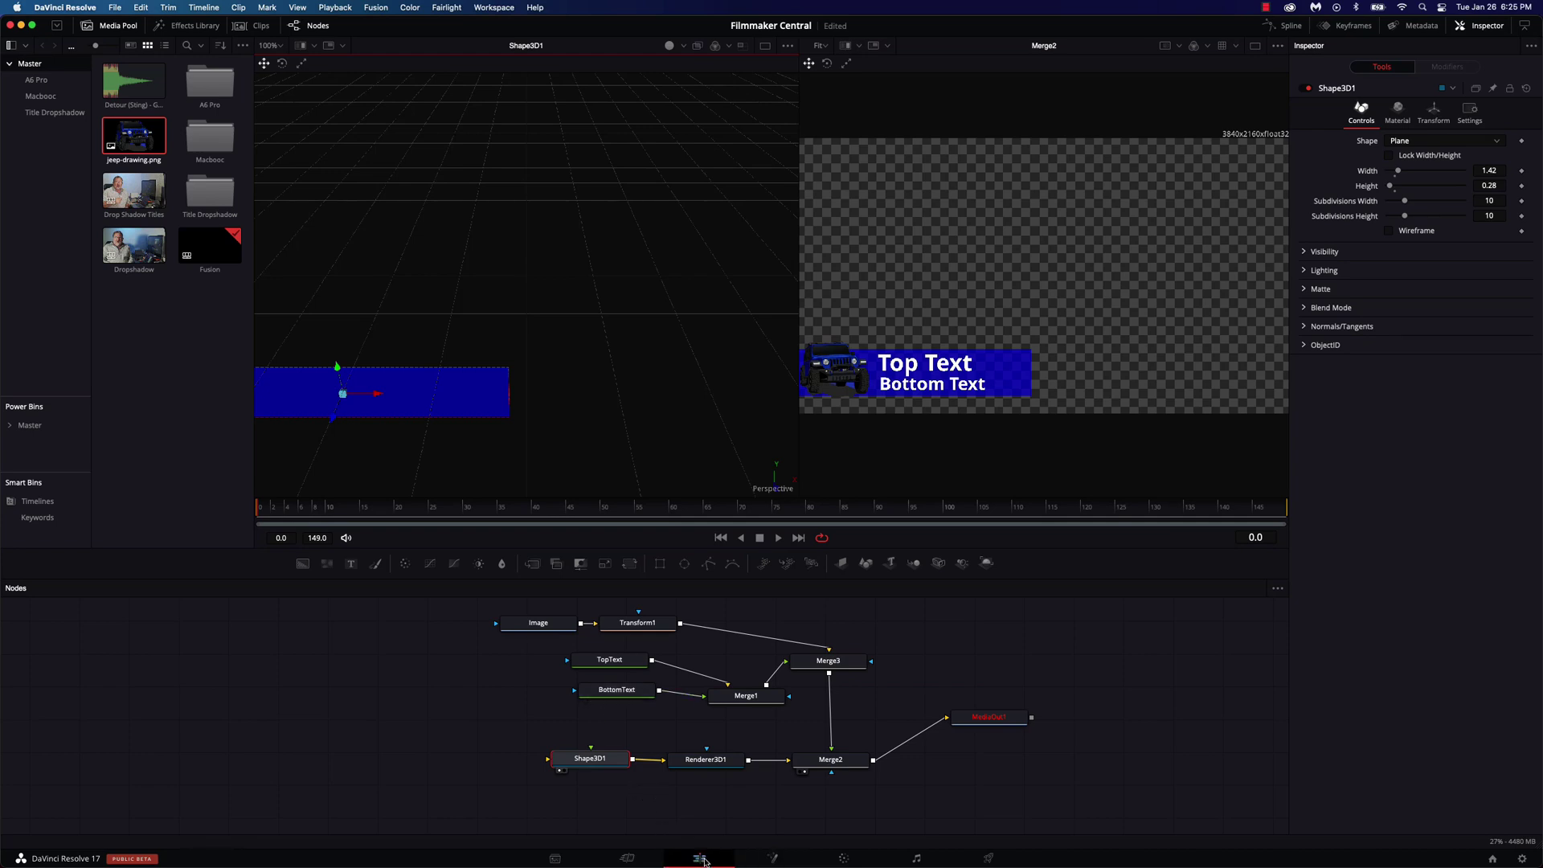
{"action": "mouse_move", "coordinate": [605, 628]}
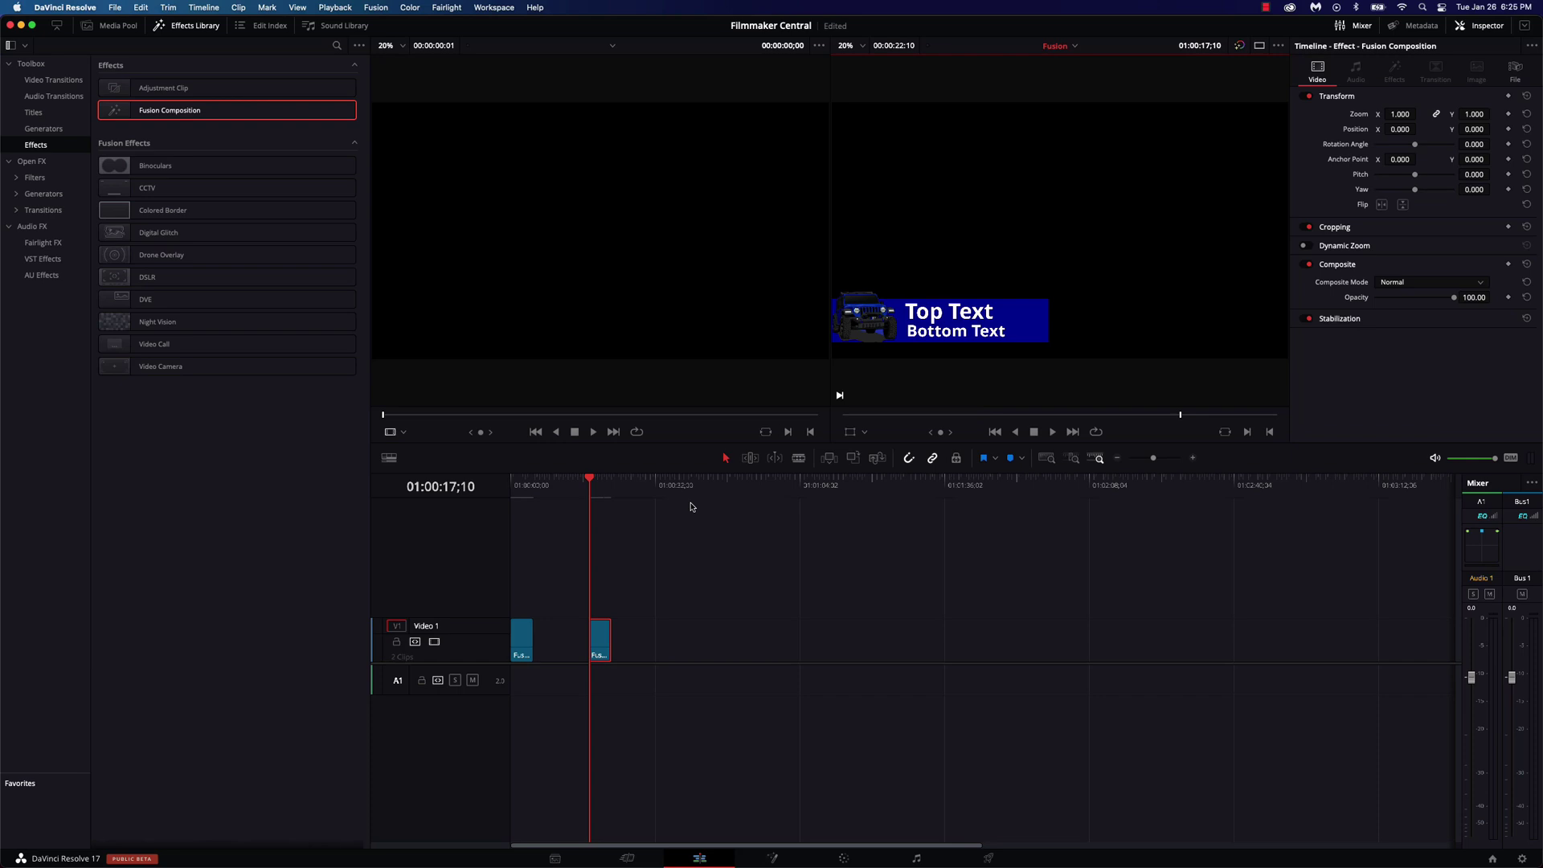
{"action": "left_click", "coordinate": [777, 859]}
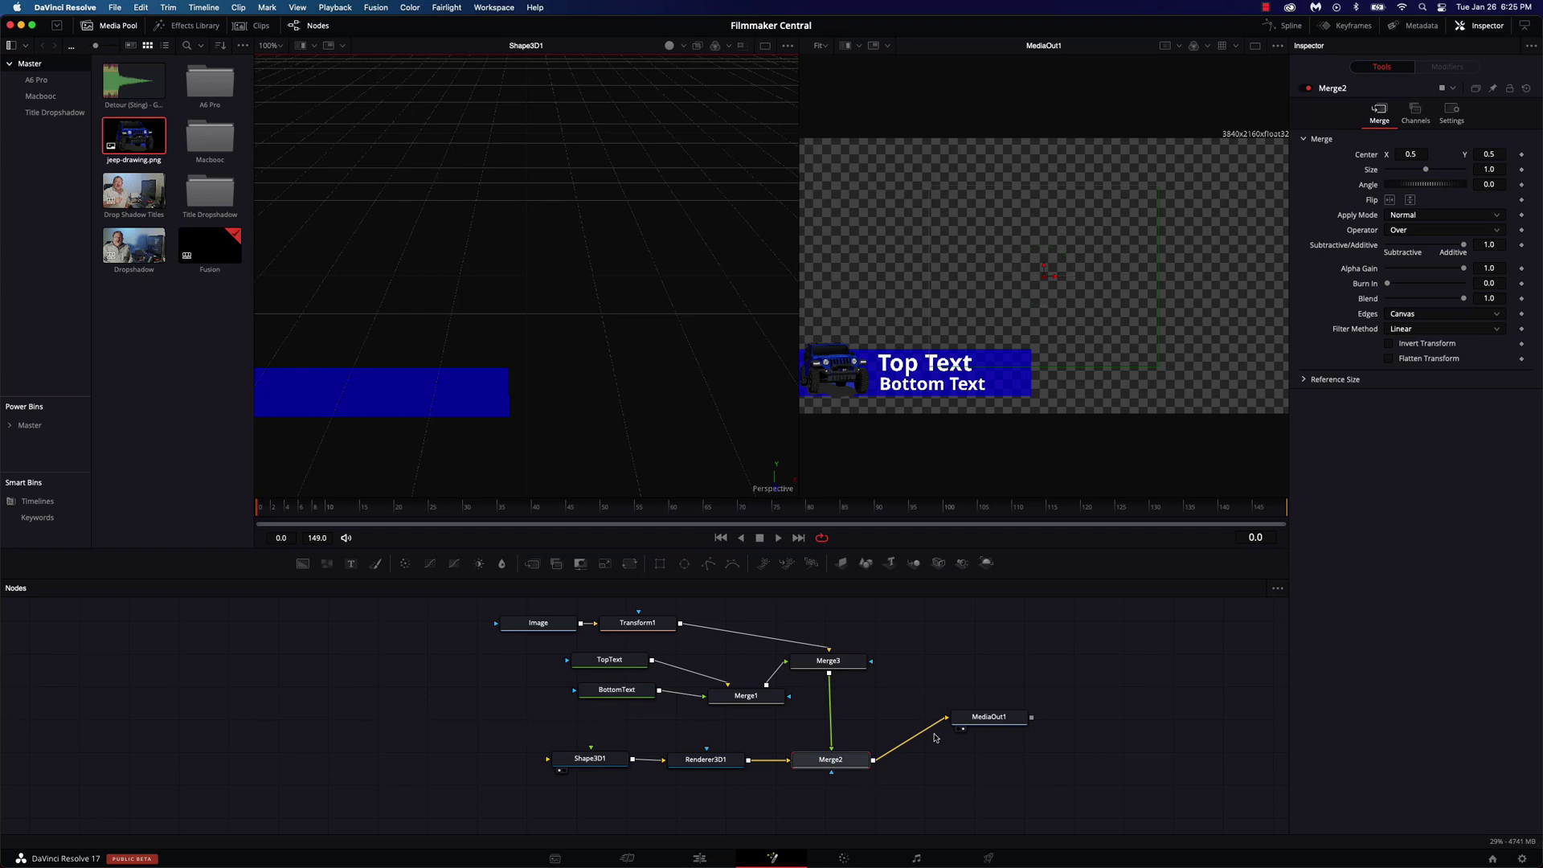
- Rearrange MediaOut1 and Merge2, then box-select every node in the comp
{"action": "left_click_drag", "start_coordinate": [980, 721], "coordinate": [1035, 738]}
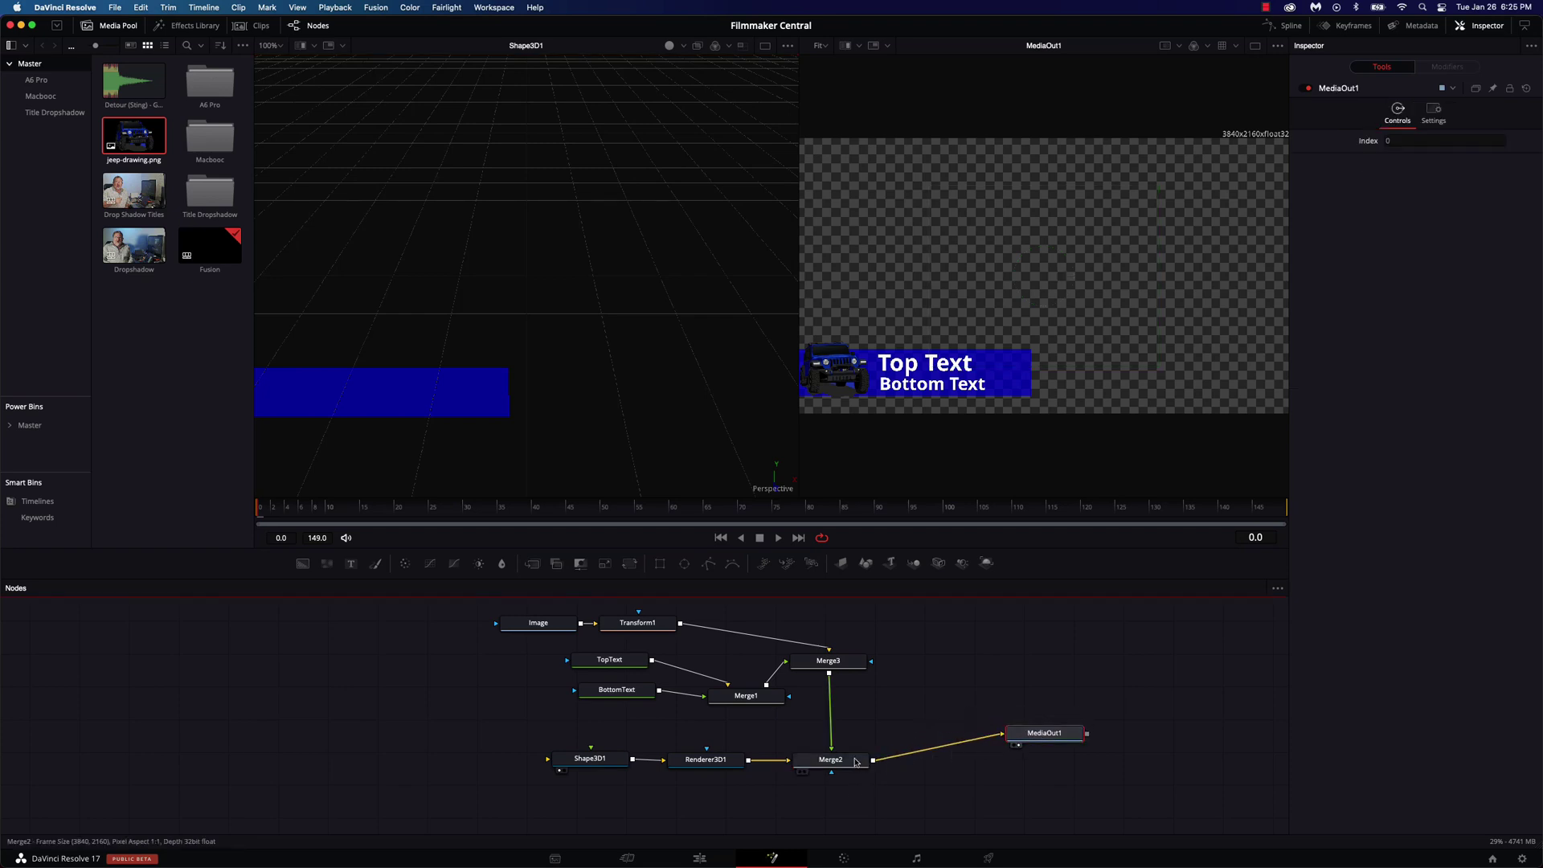
{"action": "left_click_drag", "start_coordinate": [851, 761], "coordinate": [884, 742]}
{"action": "left_click", "coordinate": [798, 786]}
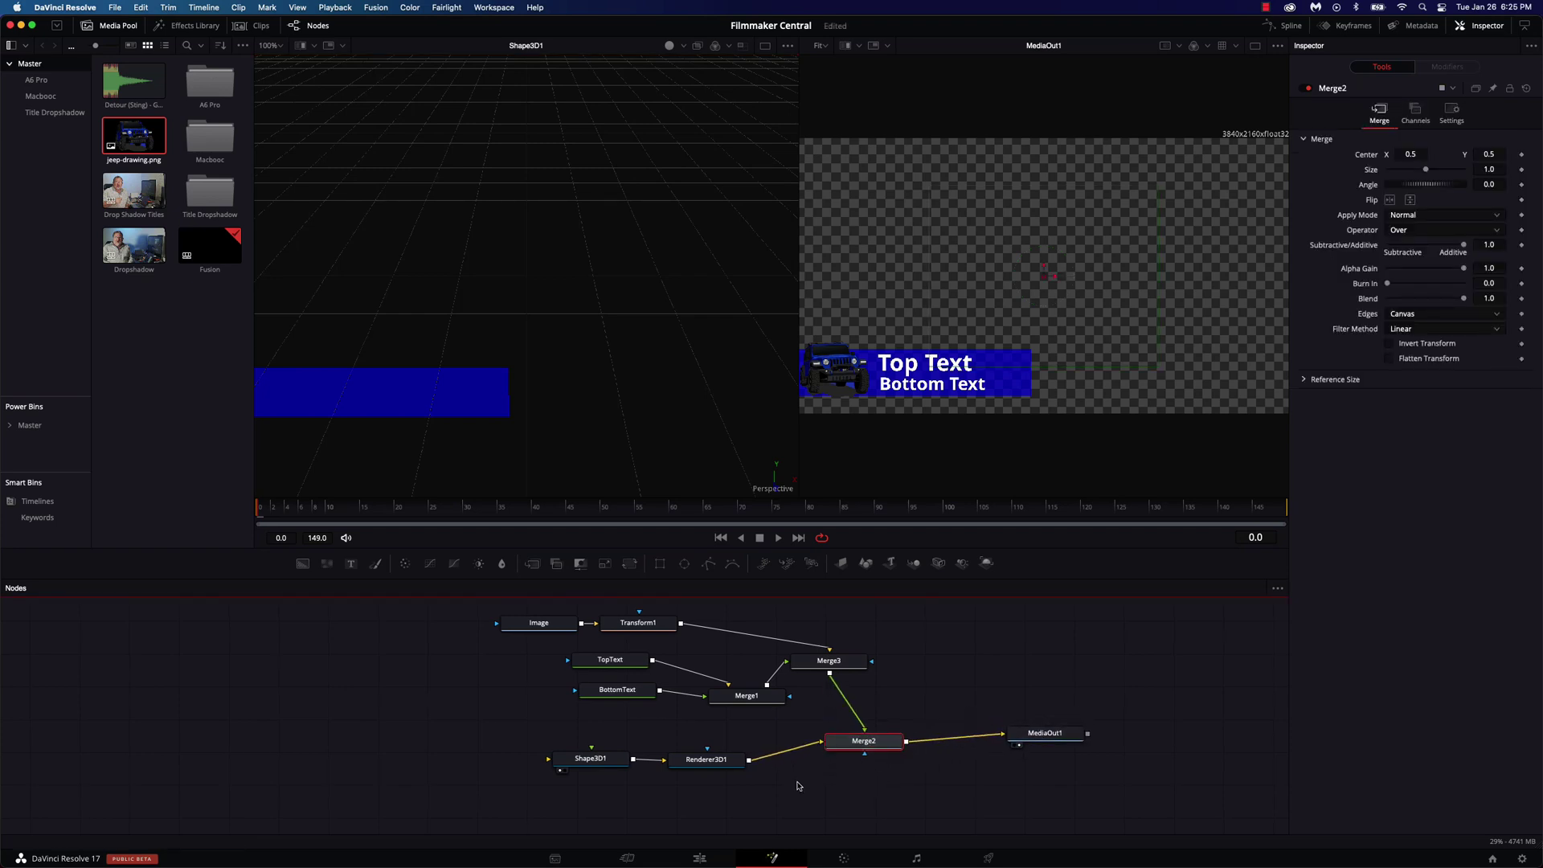
{"action": "left_click_drag", "start_coordinate": [901, 807], "coordinate": [510, 615]}
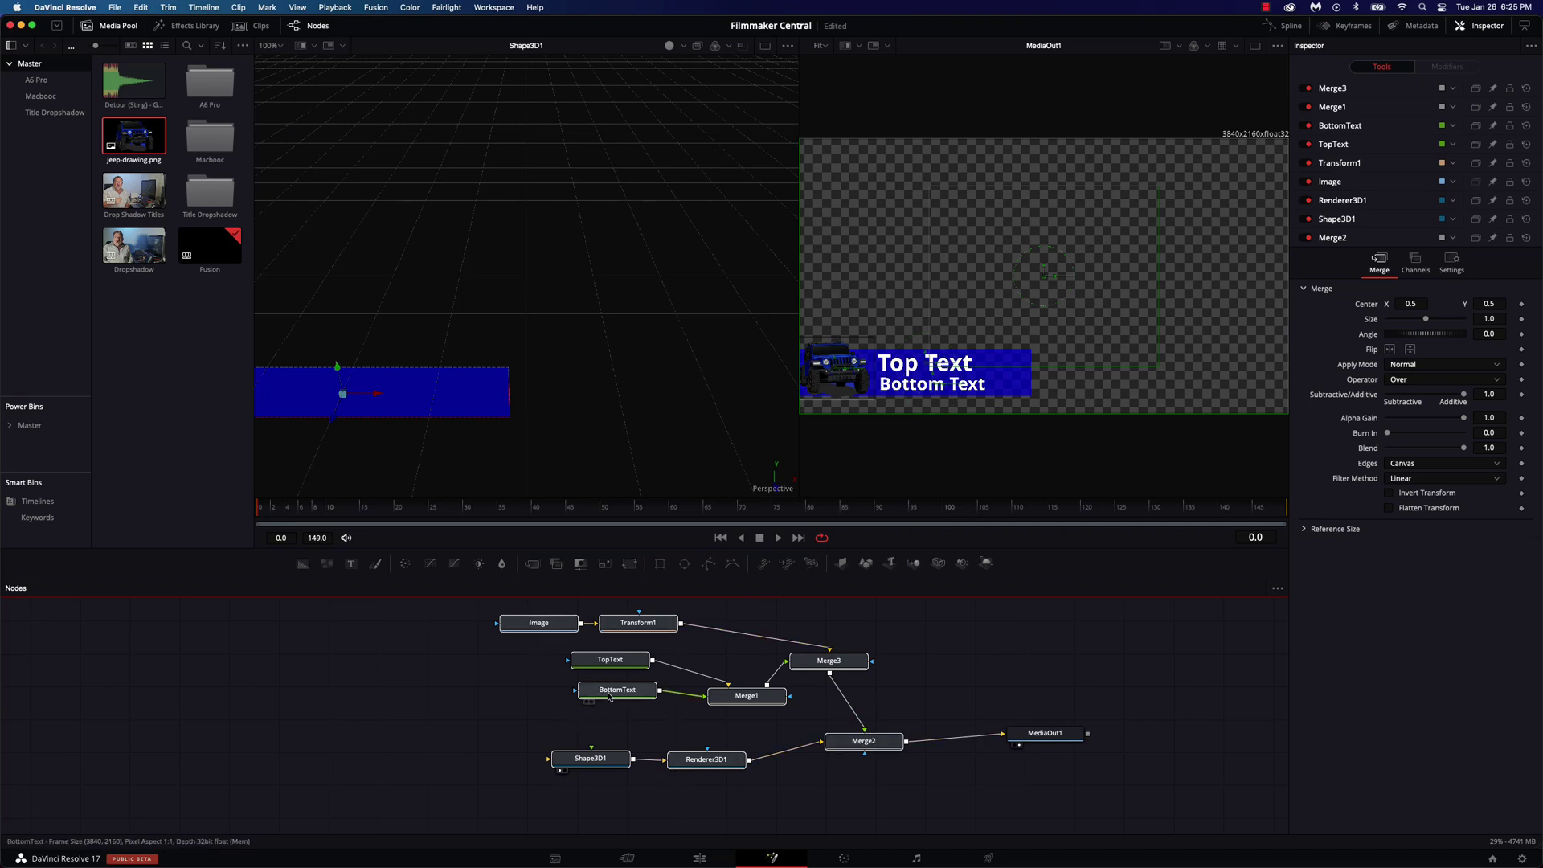
- Create MacroTool1 from the selected nodes and collapse Merge2's group in the macro editor
{"action": "mouse_move", "coordinate": [609, 696]}
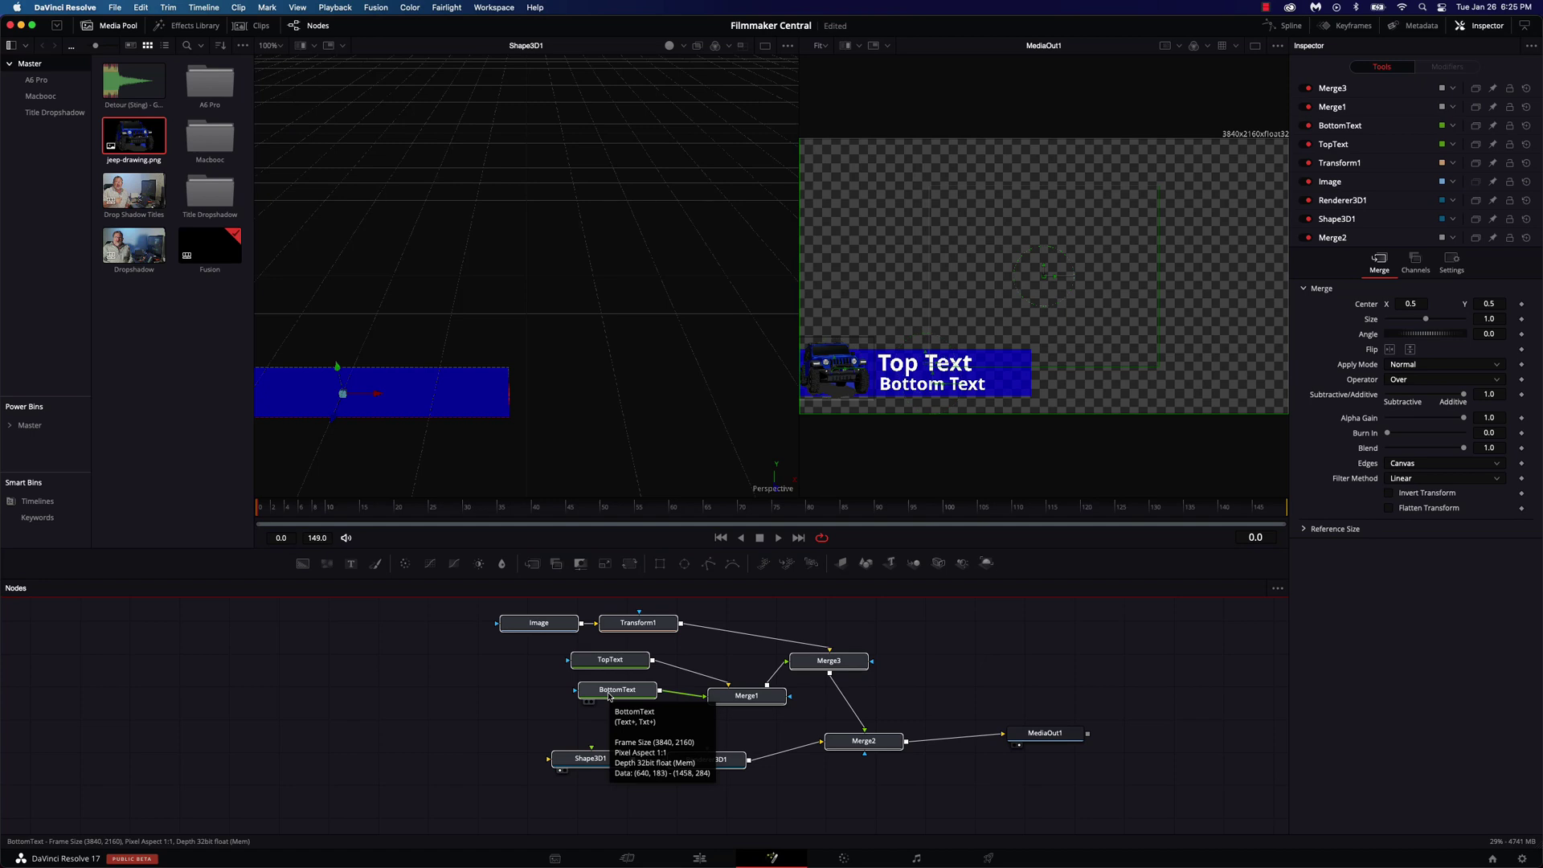
{"action": "right_click", "coordinate": [609, 696]}
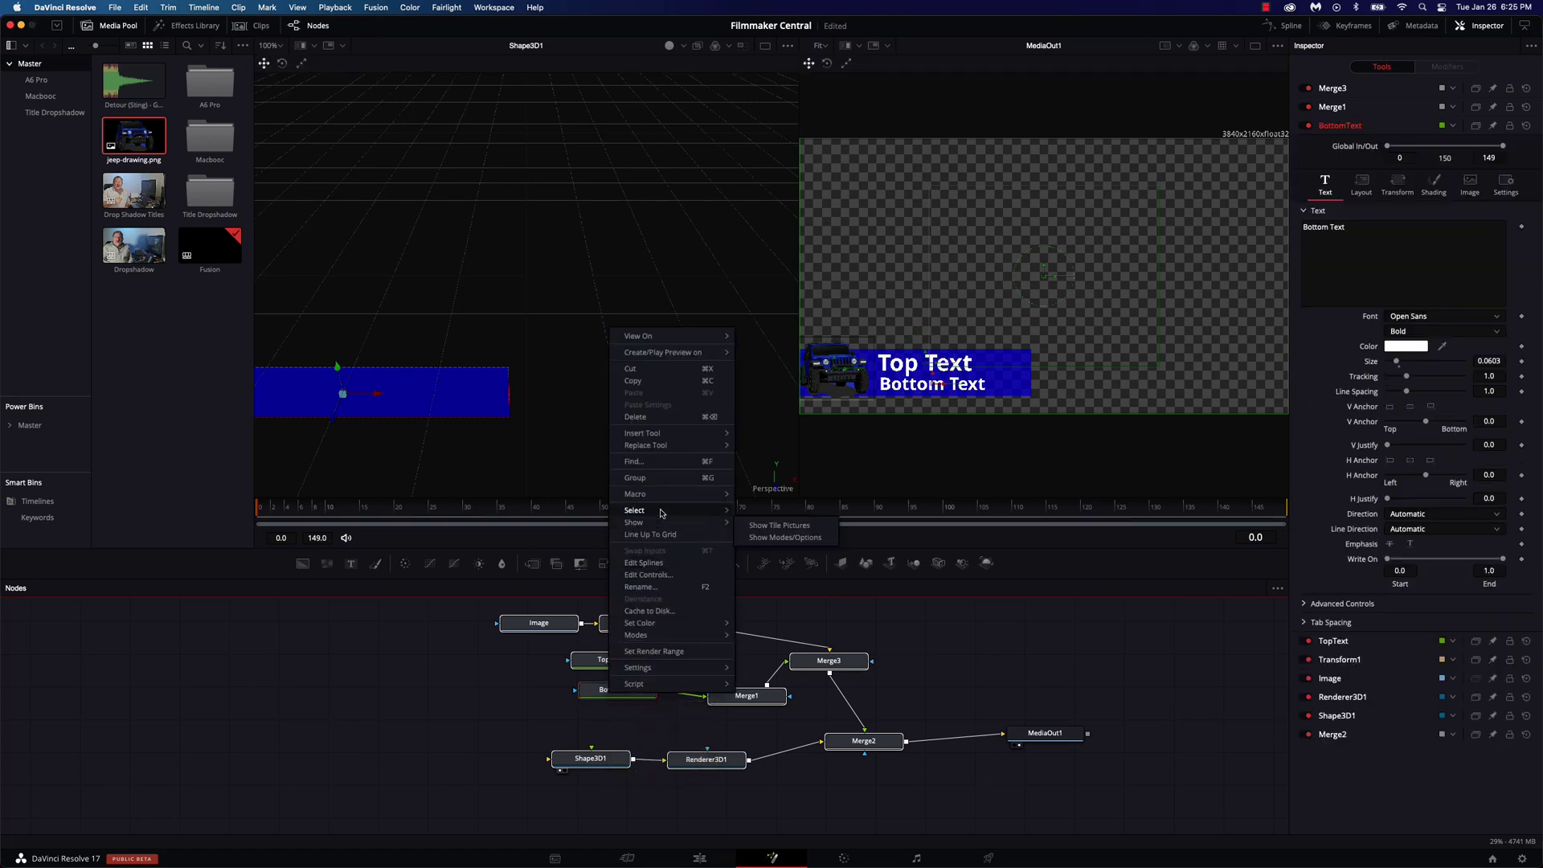
{"action": "left_click", "coordinate": [770, 500]}
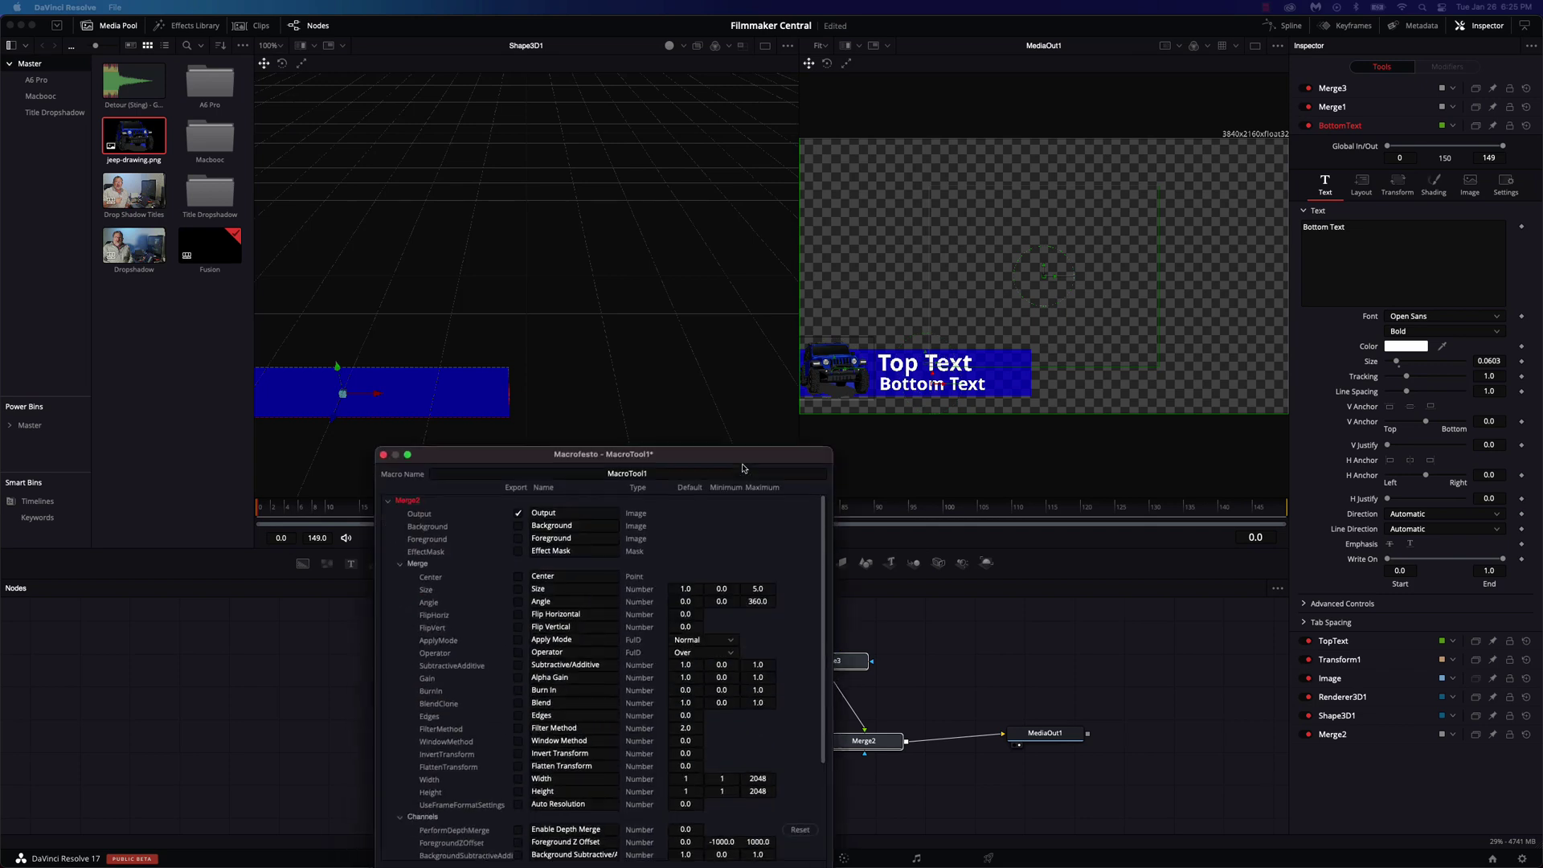
{"action": "left_click_drag", "start_coordinate": [690, 451], "coordinate": [924, 275]}
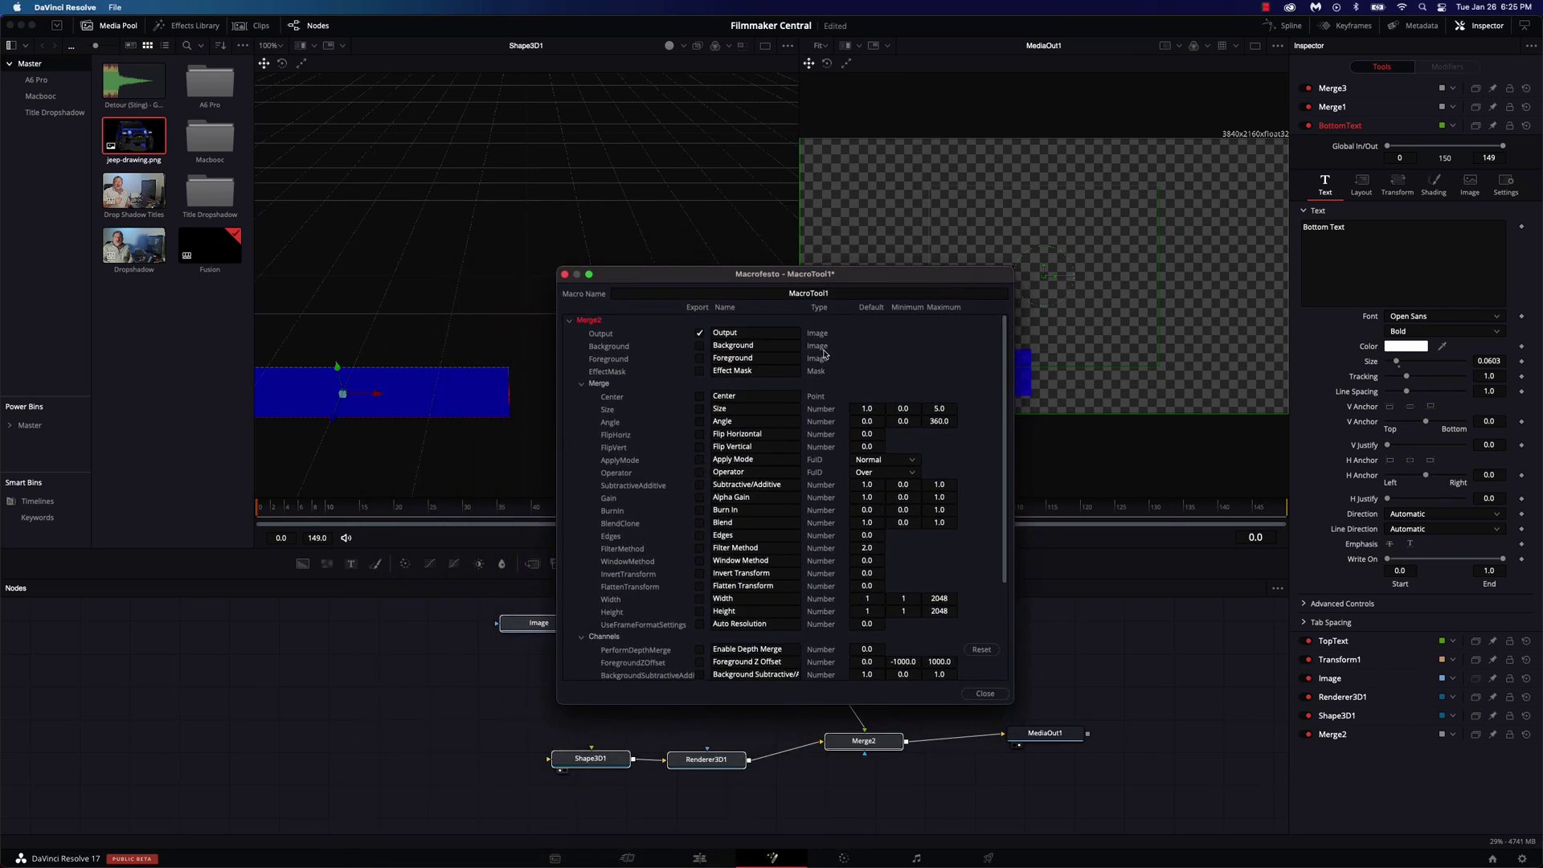
{"action": "left_click", "coordinate": [581, 384]}
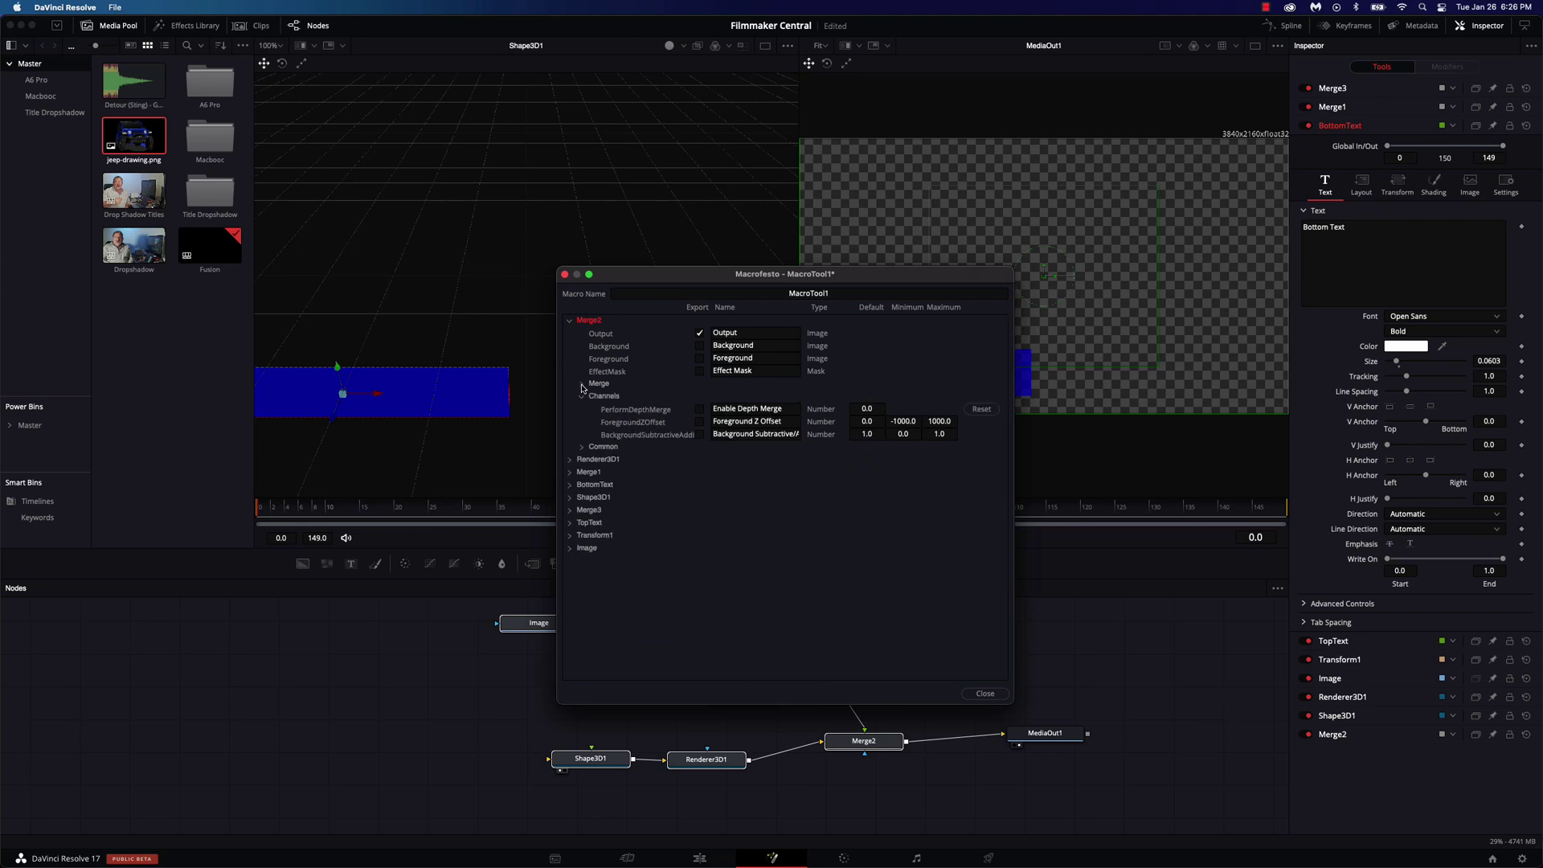
{"action": "left_click", "coordinate": [570, 322]}
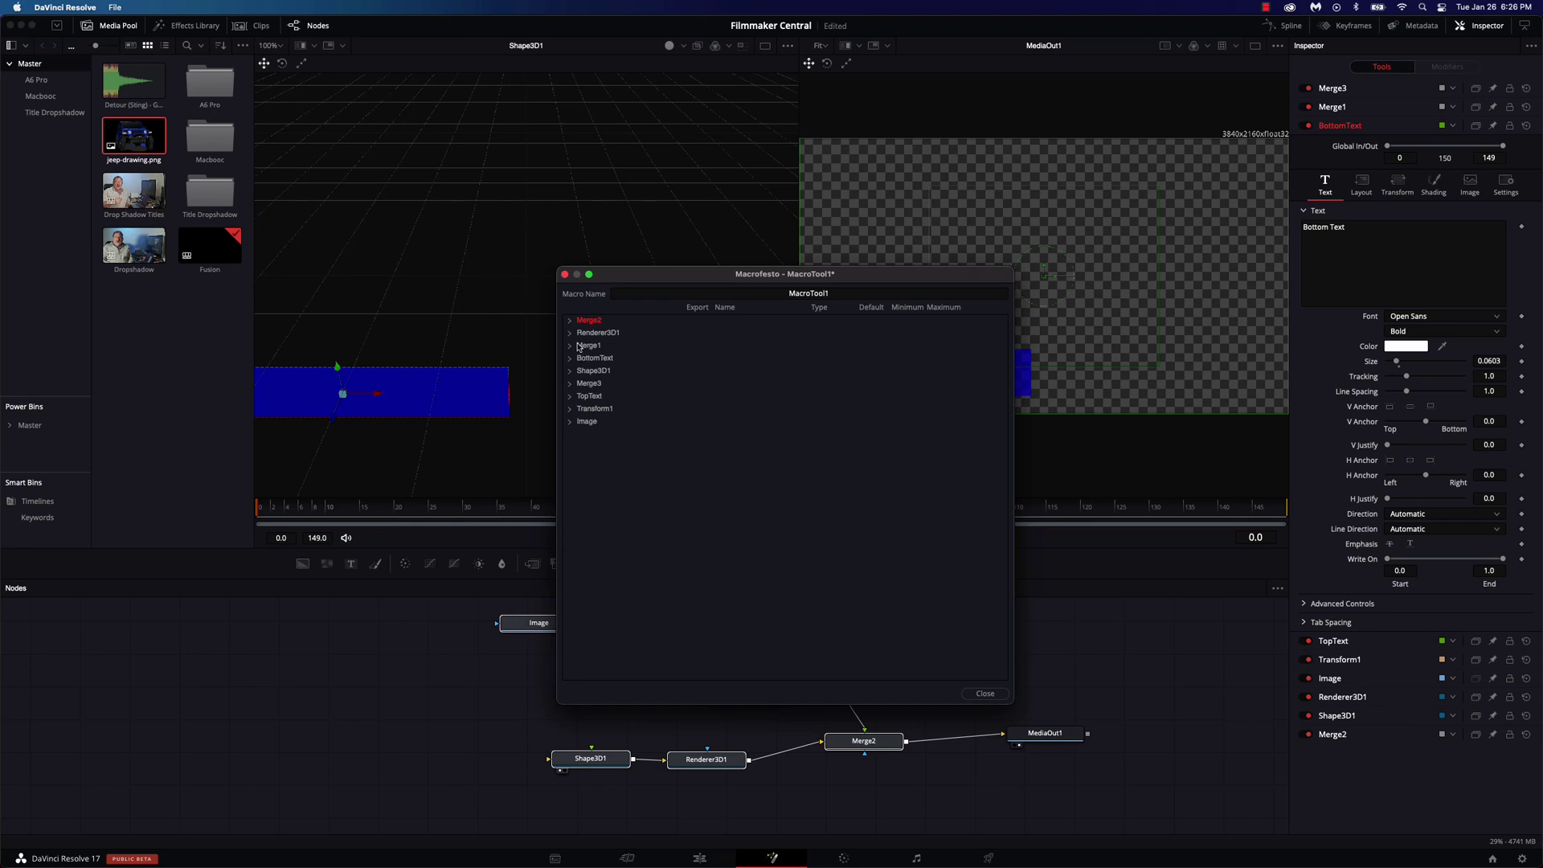
{"action": "left_click", "coordinate": [571, 398]}
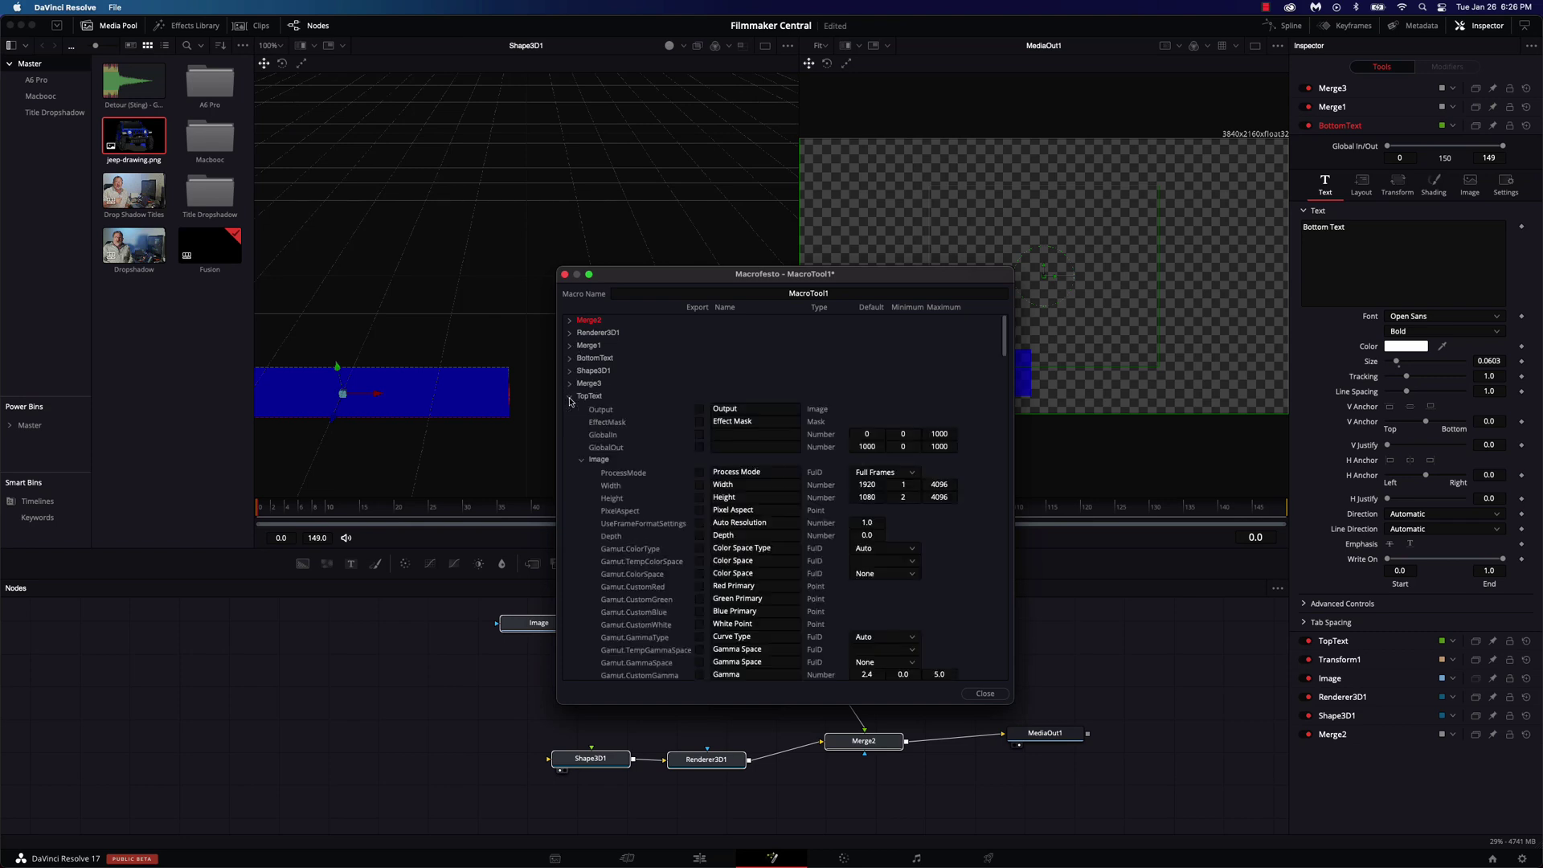
- Export TopText's StyledText, Font, Style, Red/Green/Blue and Size in the macro
{"action": "left_click", "coordinate": [581, 460]}
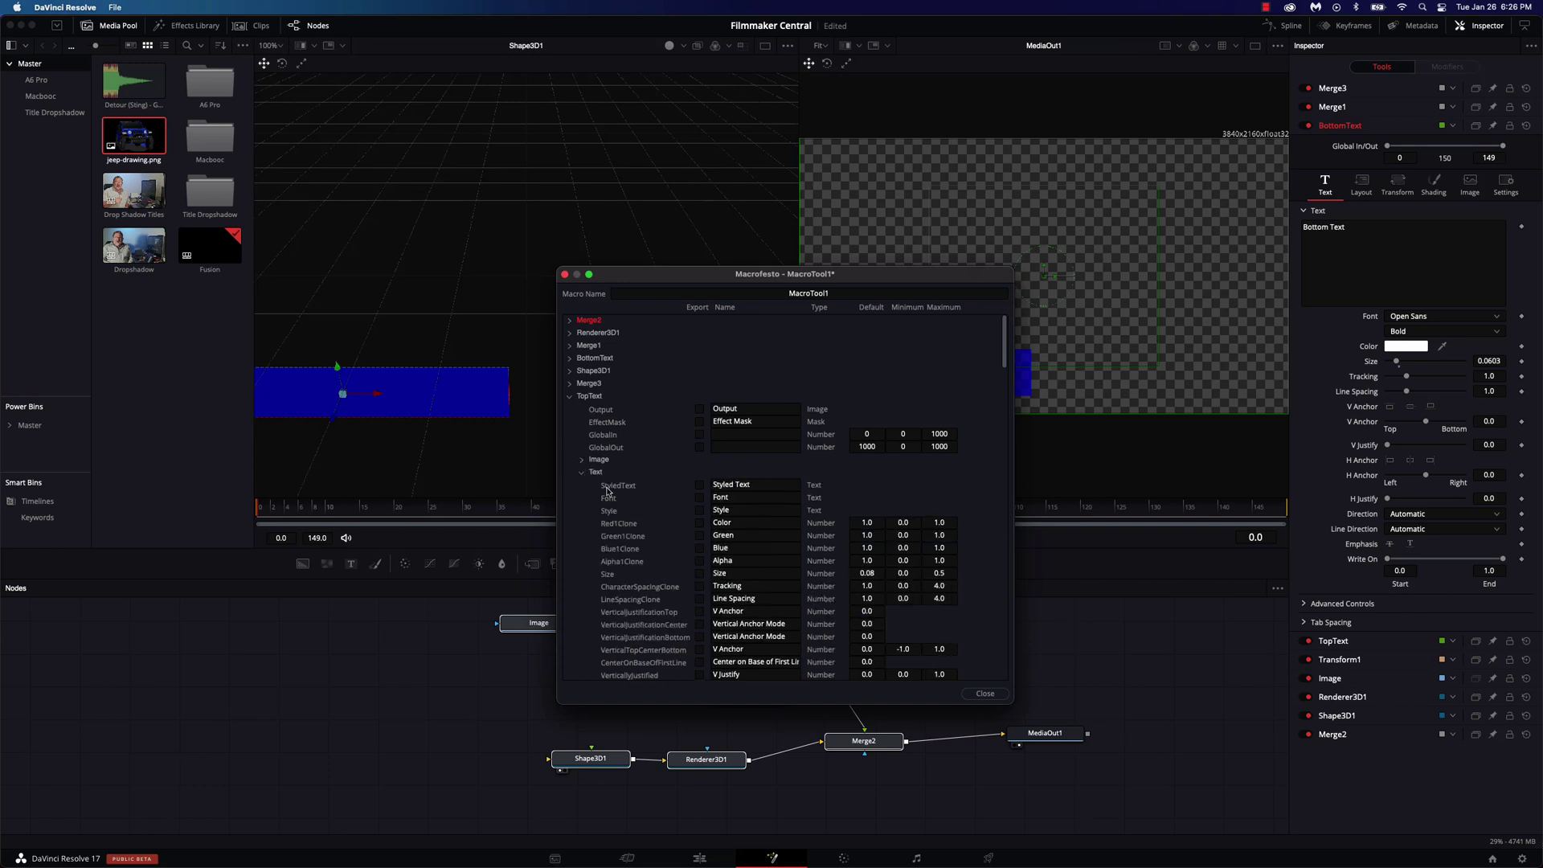
{"action": "scroll", "coordinate": [680, 467], "scroll_direction": "down", "scroll_amount": 3}
{"action": "left_click", "coordinate": [700, 396]}
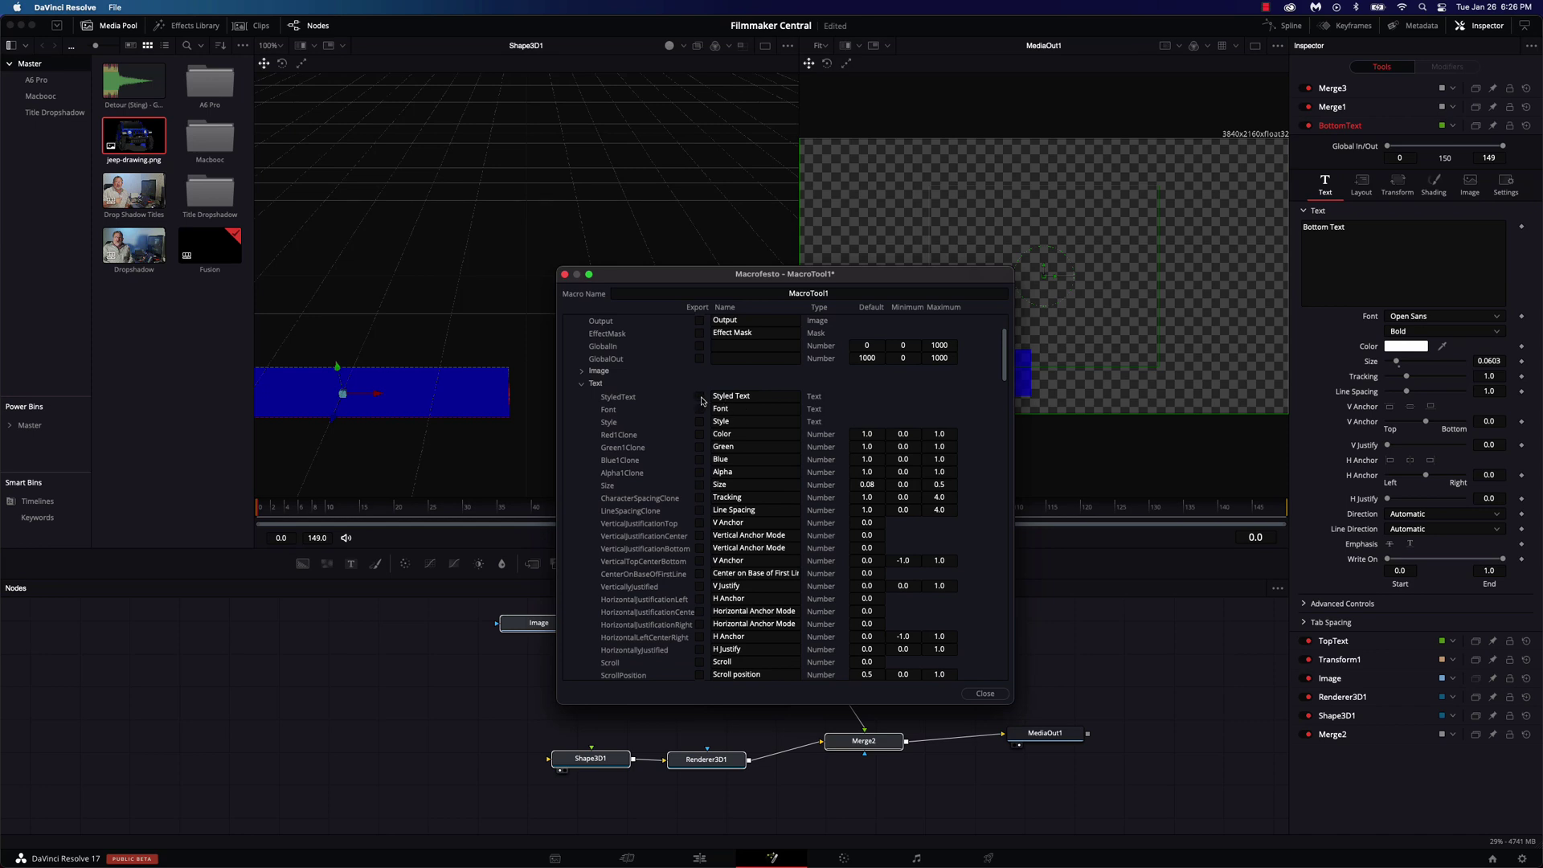
{"action": "left_click", "coordinate": [699, 409]}
{"action": "left_click", "coordinate": [702, 423]}
{"action": "left_click", "coordinate": [702, 435]}
{"action": "left_click", "coordinate": [700, 447]}
{"action": "left_click", "coordinate": [700, 460]}
{"action": "left_click", "coordinate": [701, 486]}
- Export TopText's Layout Center, then collapse all of TopText's parameter groups
{"action": "left_click", "coordinate": [581, 383]}
{"action": "left_click", "coordinate": [699, 421]}
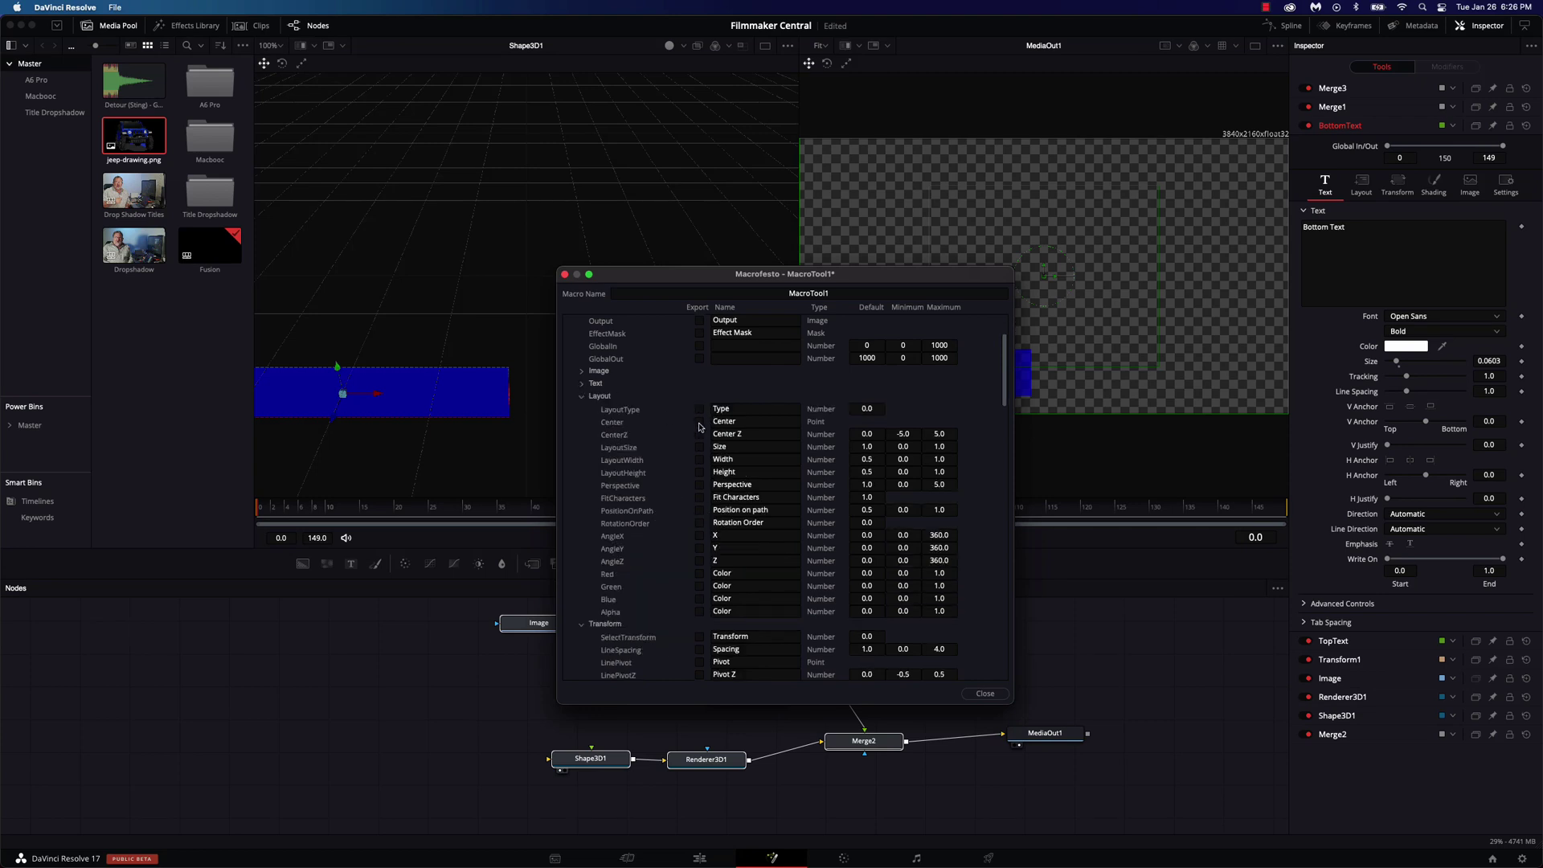
{"action": "left_click", "coordinate": [582, 398]}
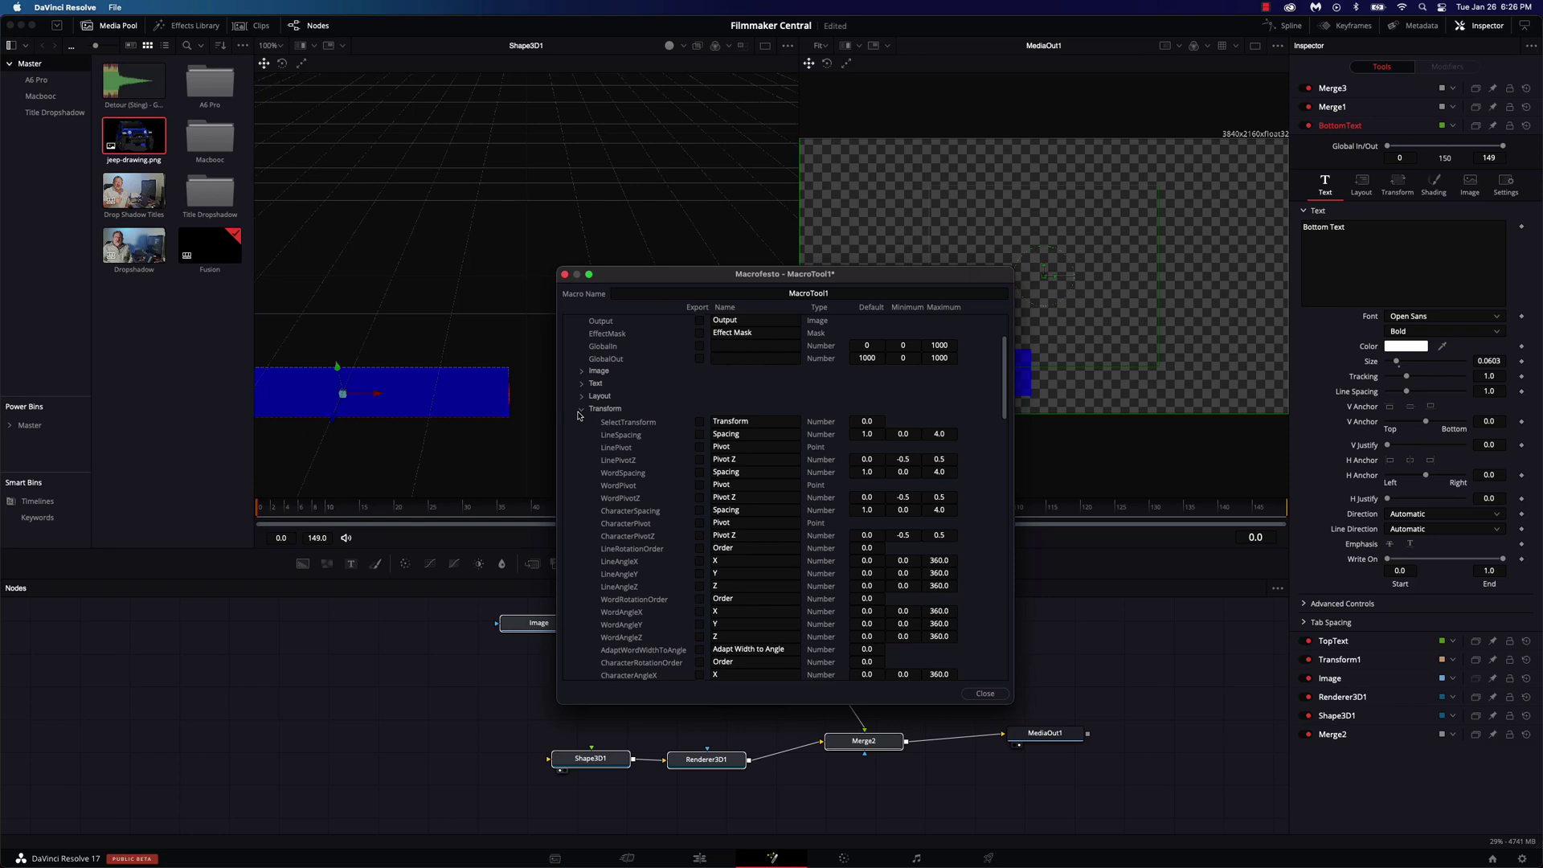
{"action": "left_click", "coordinate": [580, 411]}
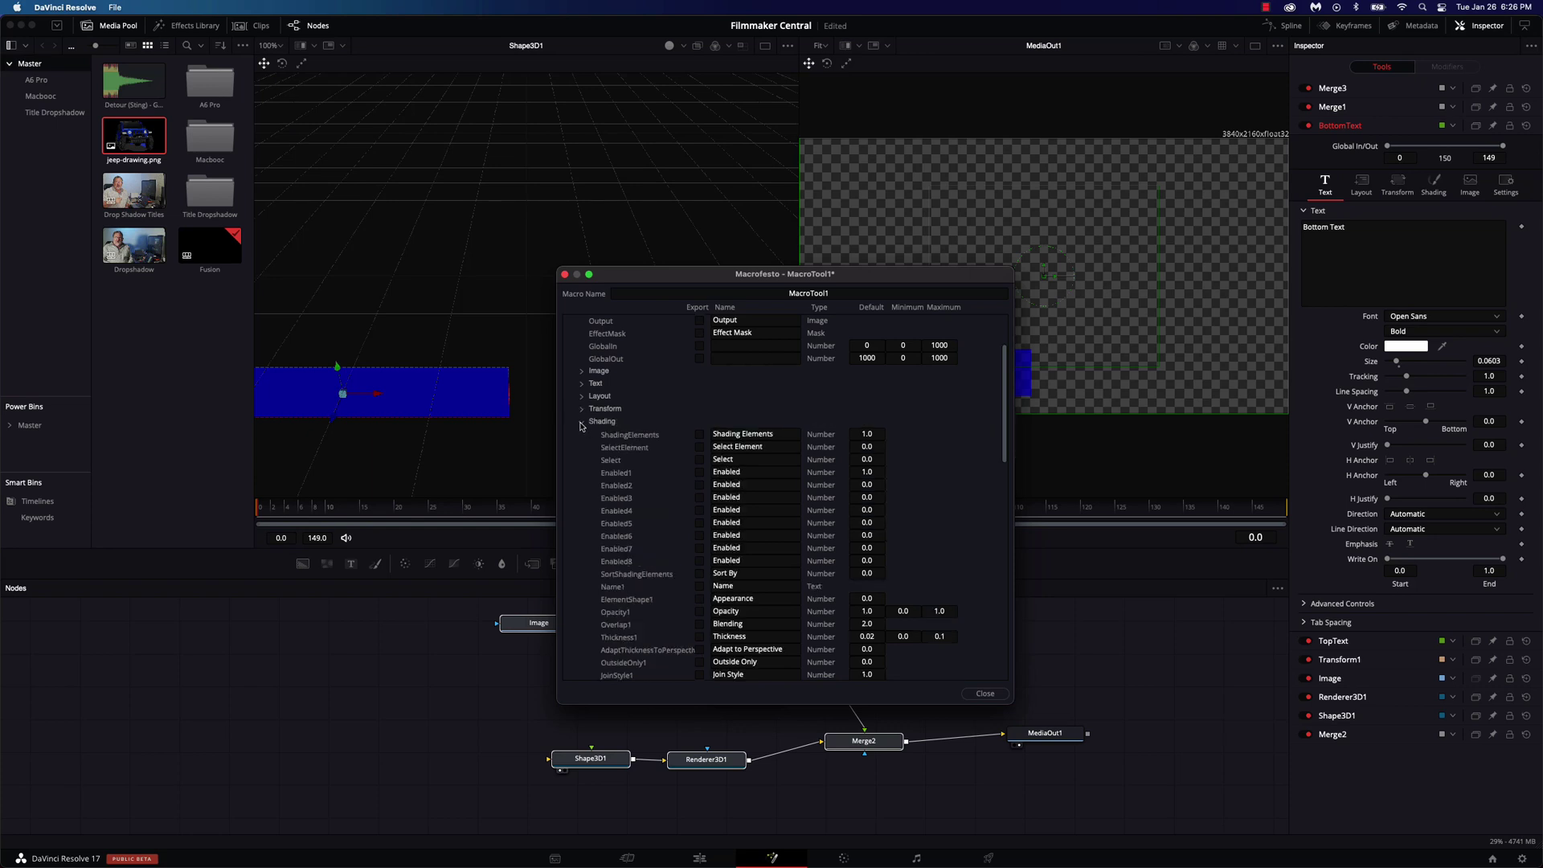
{"action": "left_click", "coordinate": [582, 423]}
{"action": "left_click", "coordinate": [571, 396]}
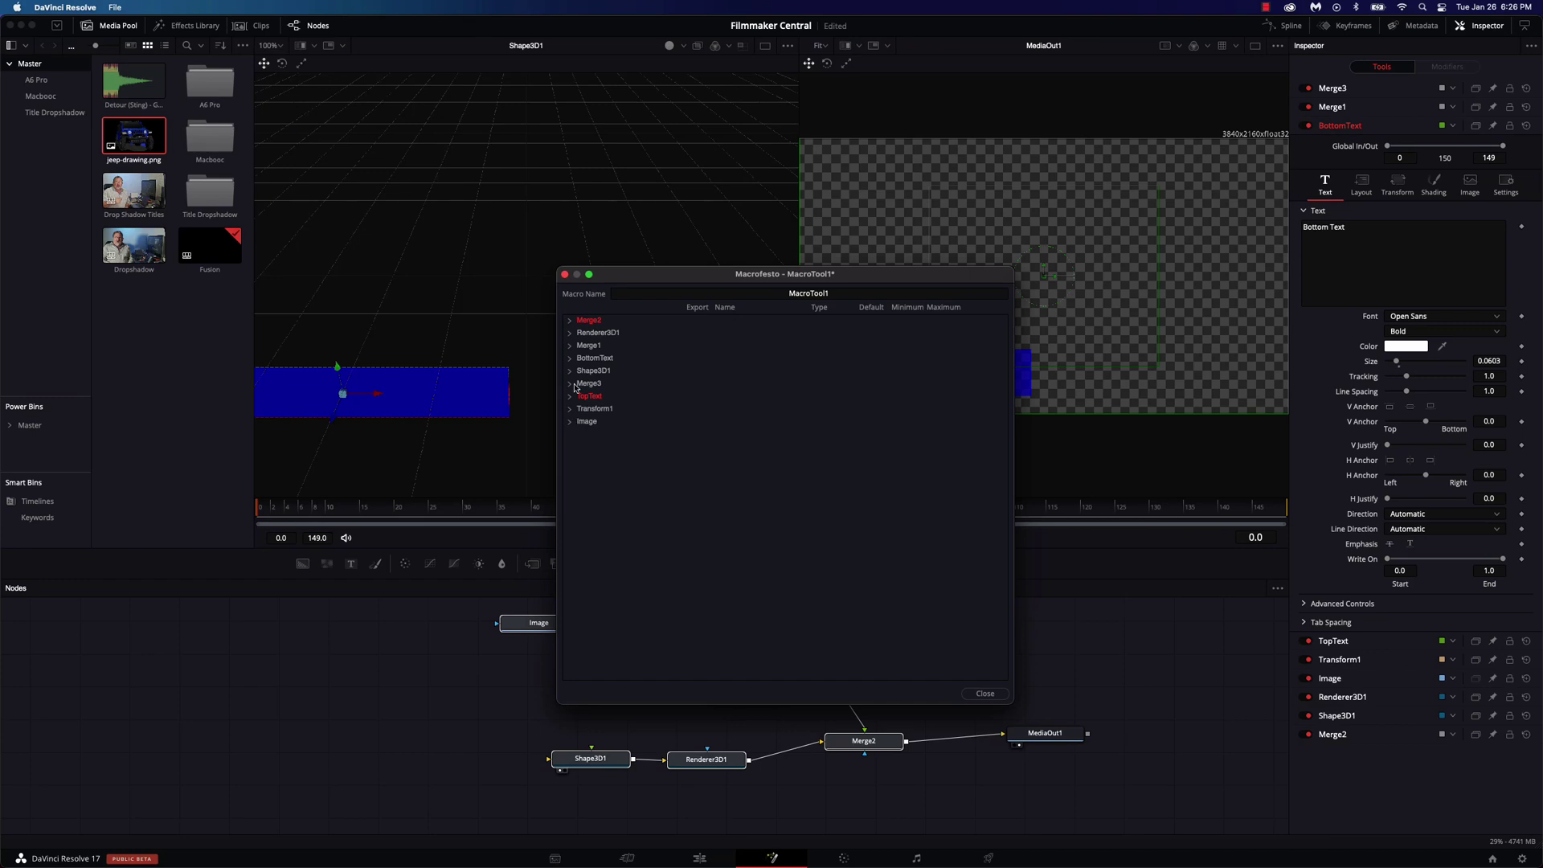
- Export BottomText's StyledText, Font, Style, Red/Green/Blue, Size and LineSpacing in the macro
{"action": "left_click", "coordinate": [570, 360]}
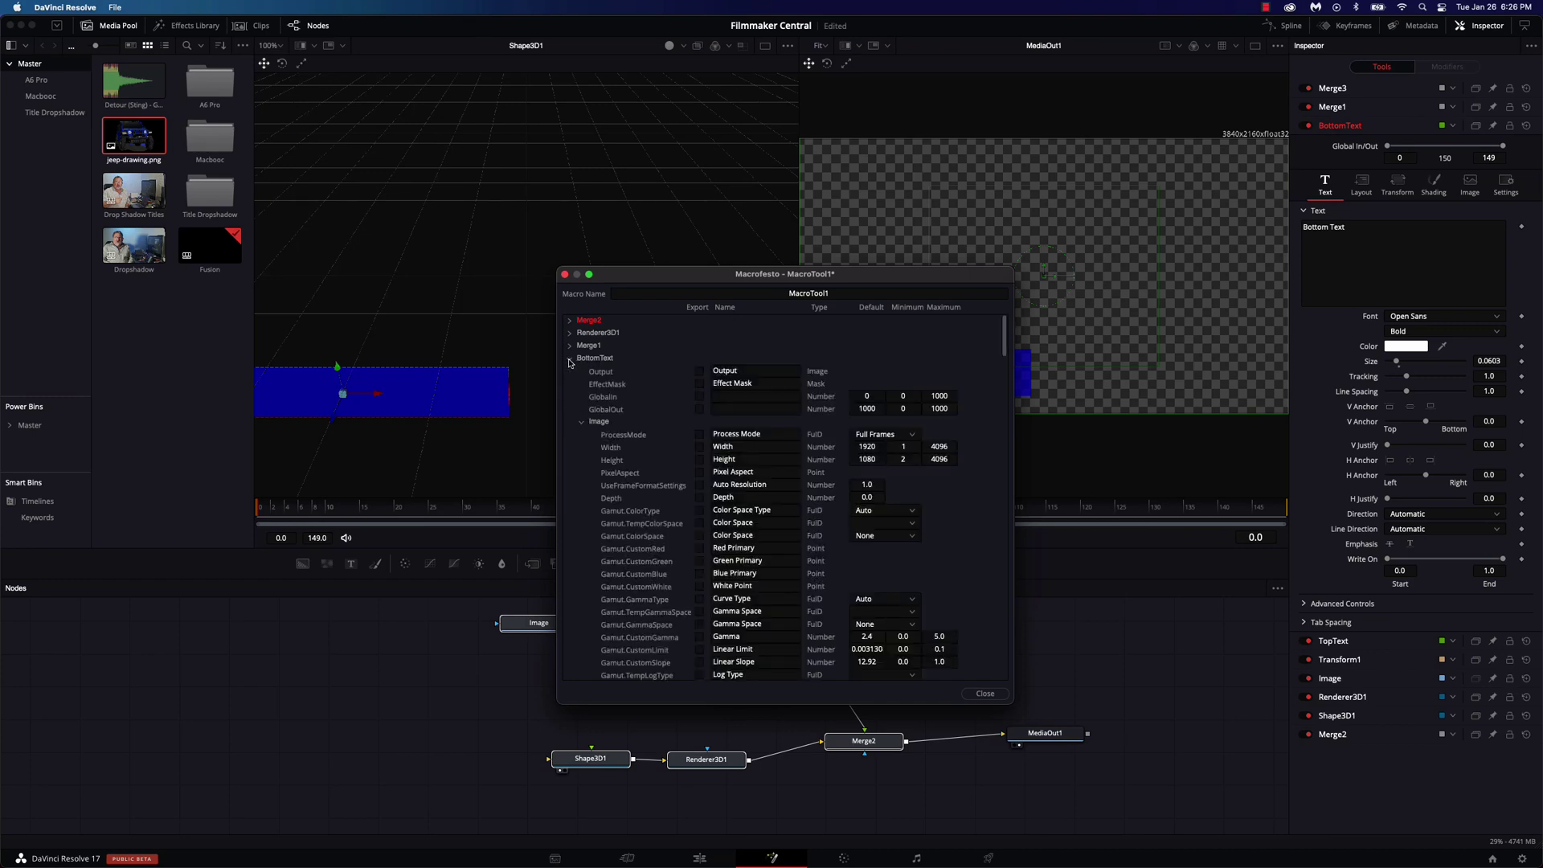
{"action": "left_click", "coordinate": [582, 423]}
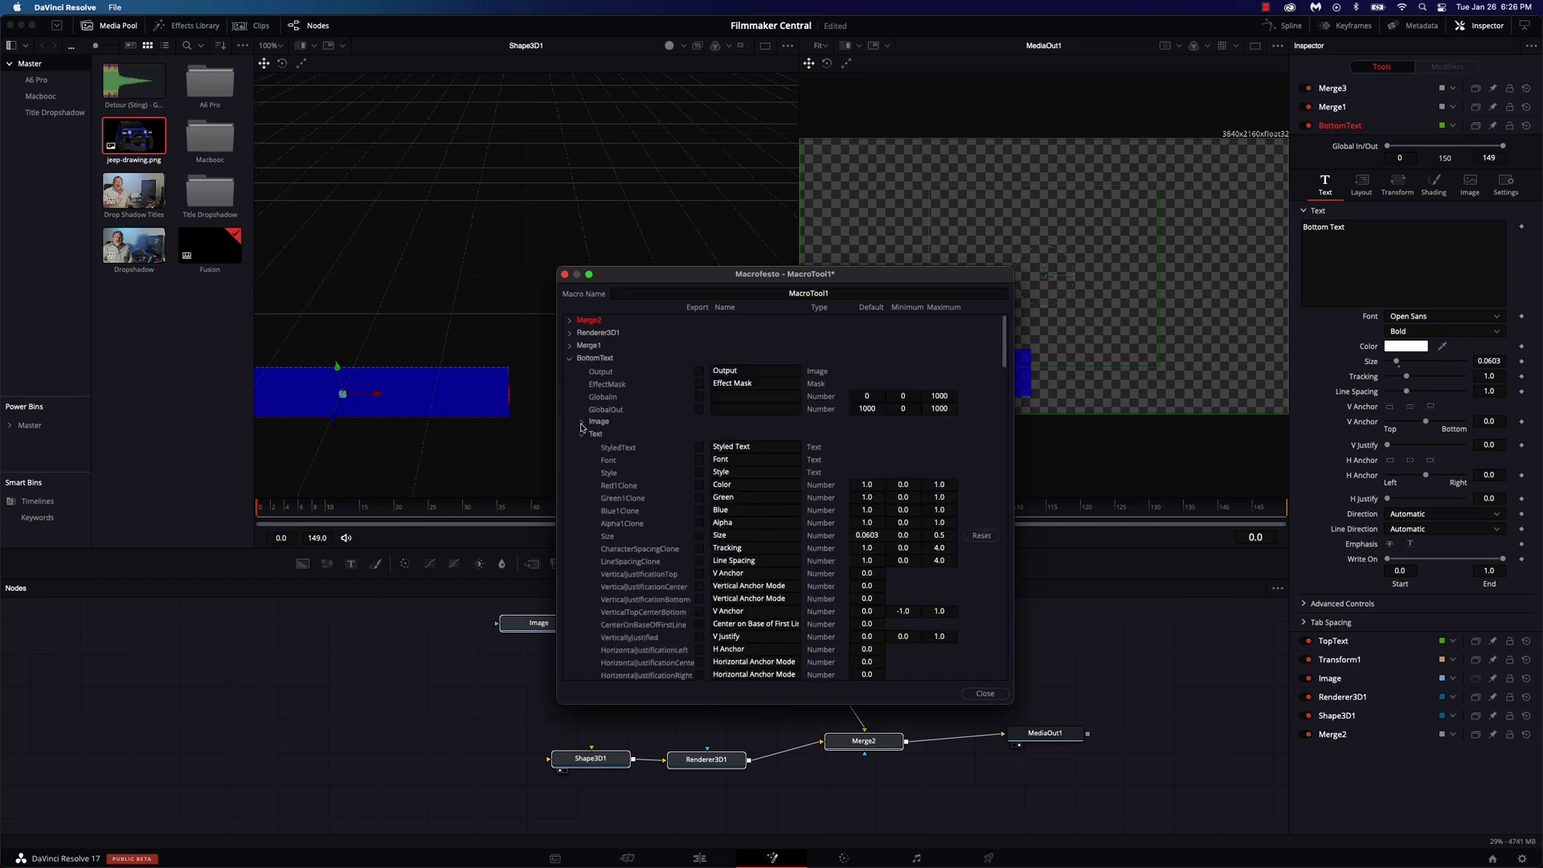
{"action": "left_click", "coordinate": [701, 449]}
{"action": "left_click", "coordinate": [700, 460]}
{"action": "left_click", "coordinate": [701, 473]}
{"action": "left_click", "coordinate": [701, 485]}
{"action": "left_click", "coordinate": [700, 498]}
{"action": "left_click", "coordinate": [700, 511]}
{"action": "left_click", "coordinate": [700, 536]}
{"action": "left_click", "coordinate": [700, 561]}
- Collapse BottomText's parameter groups and close the macro editor
{"action": "left_click", "coordinate": [582, 437]}
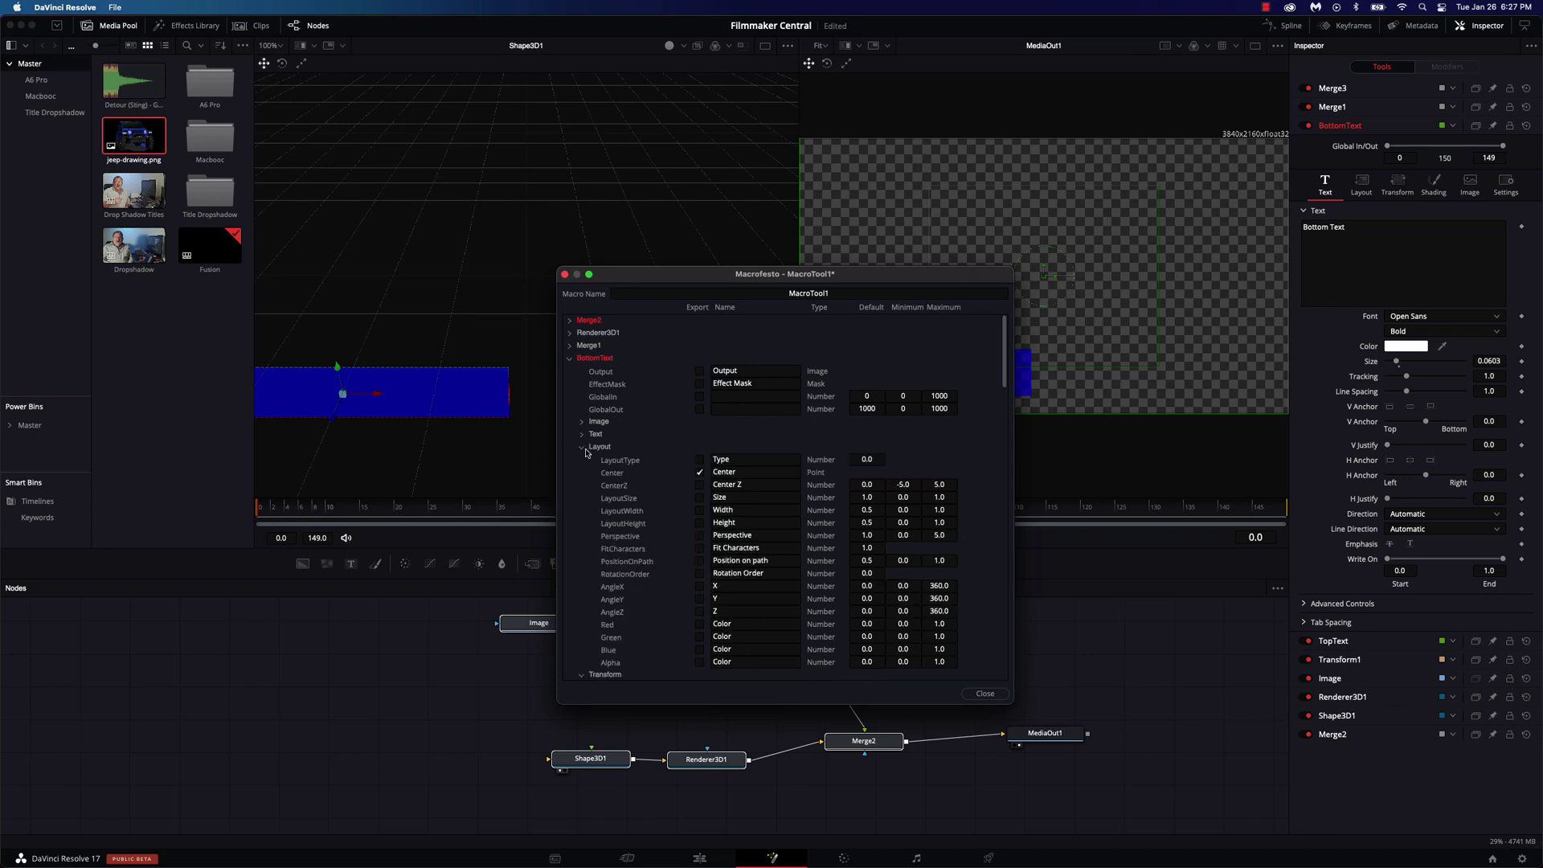
{"action": "left_click", "coordinate": [582, 448]}
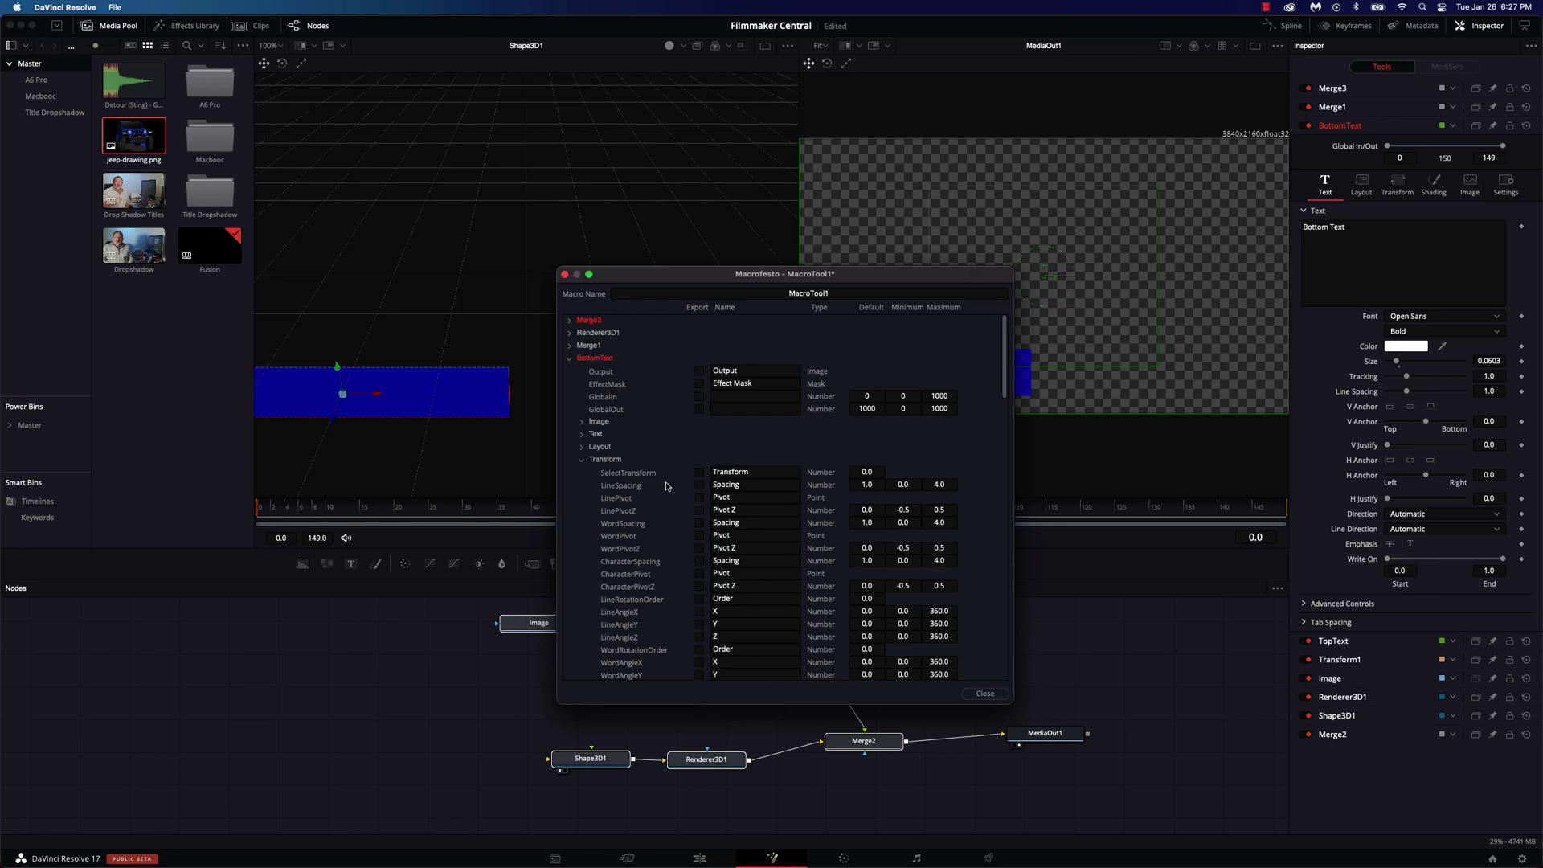
{"action": "left_click", "coordinate": [582, 460]}
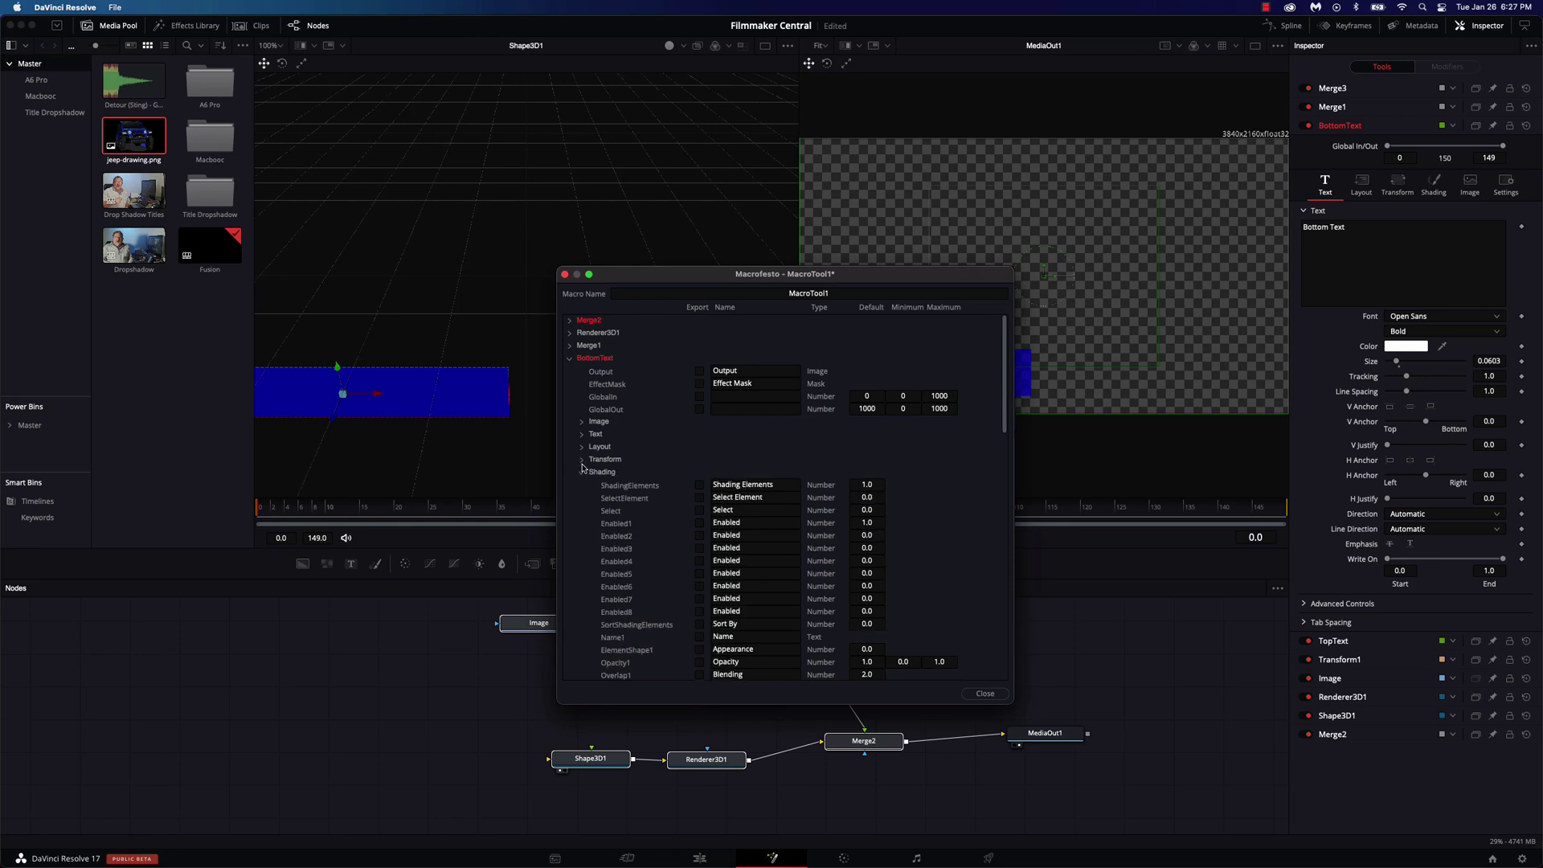
{"action": "left_click", "coordinate": [582, 473]}
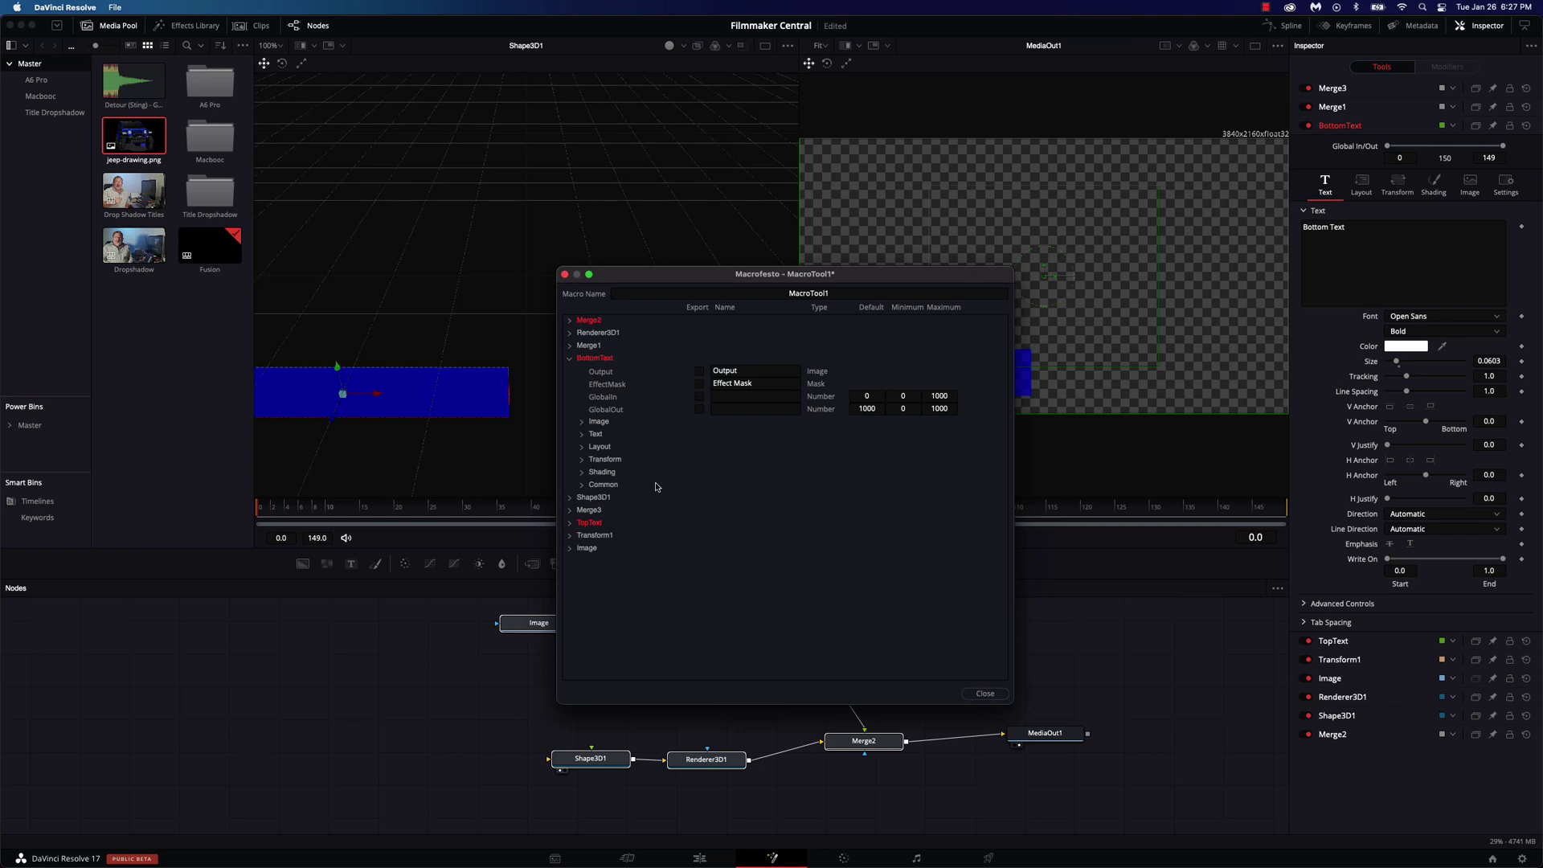
{"action": "left_click", "coordinate": [988, 695]}
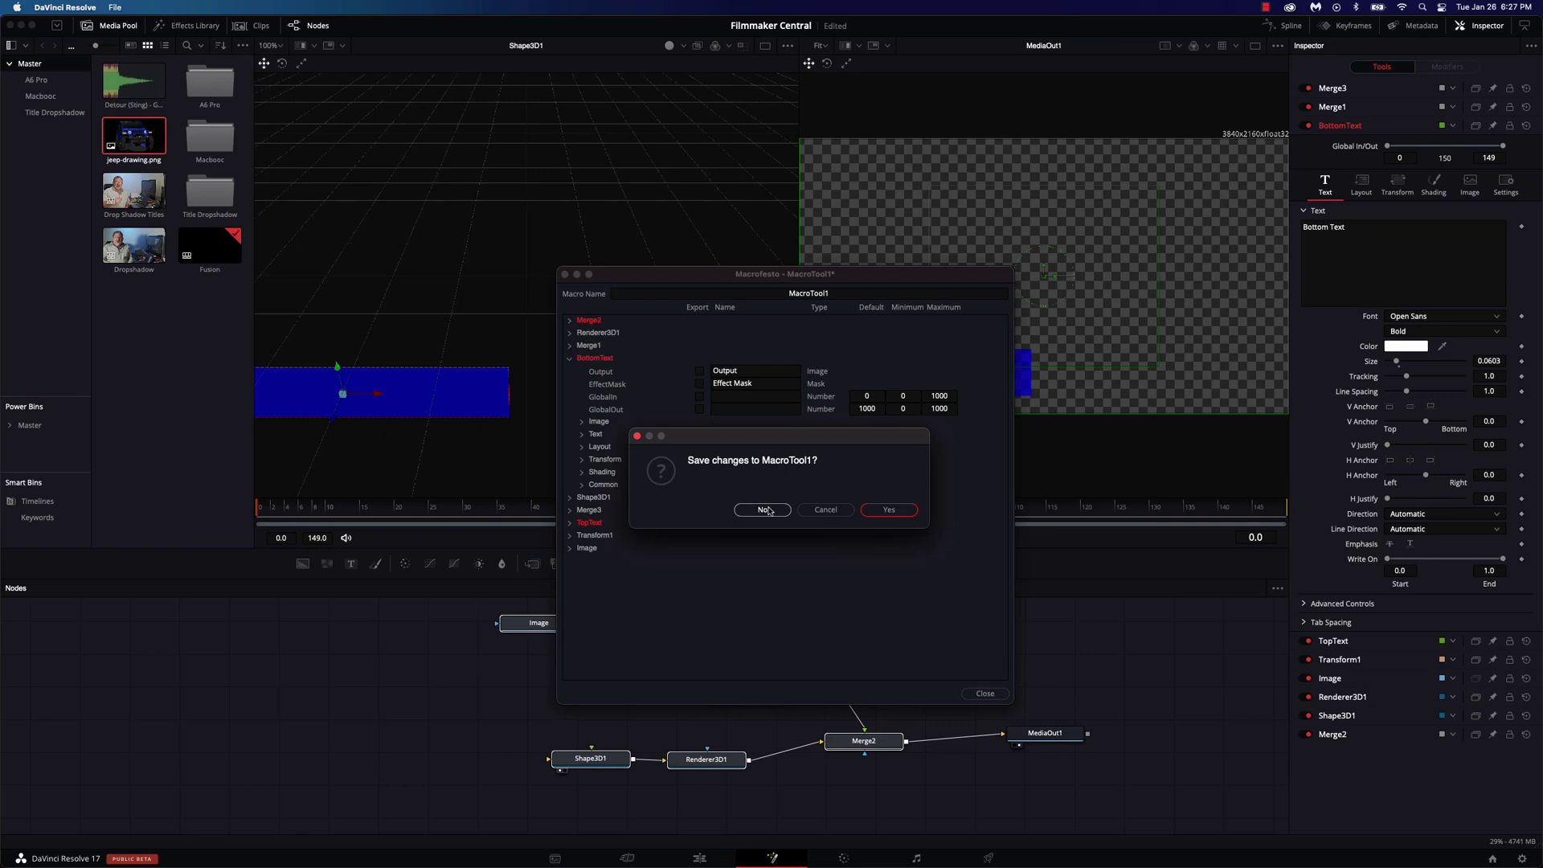
- Confirm saving the macro and browse to the Fusion/Templates/Edit/Titles folder
{"action": "left_click", "coordinate": [889, 510]}
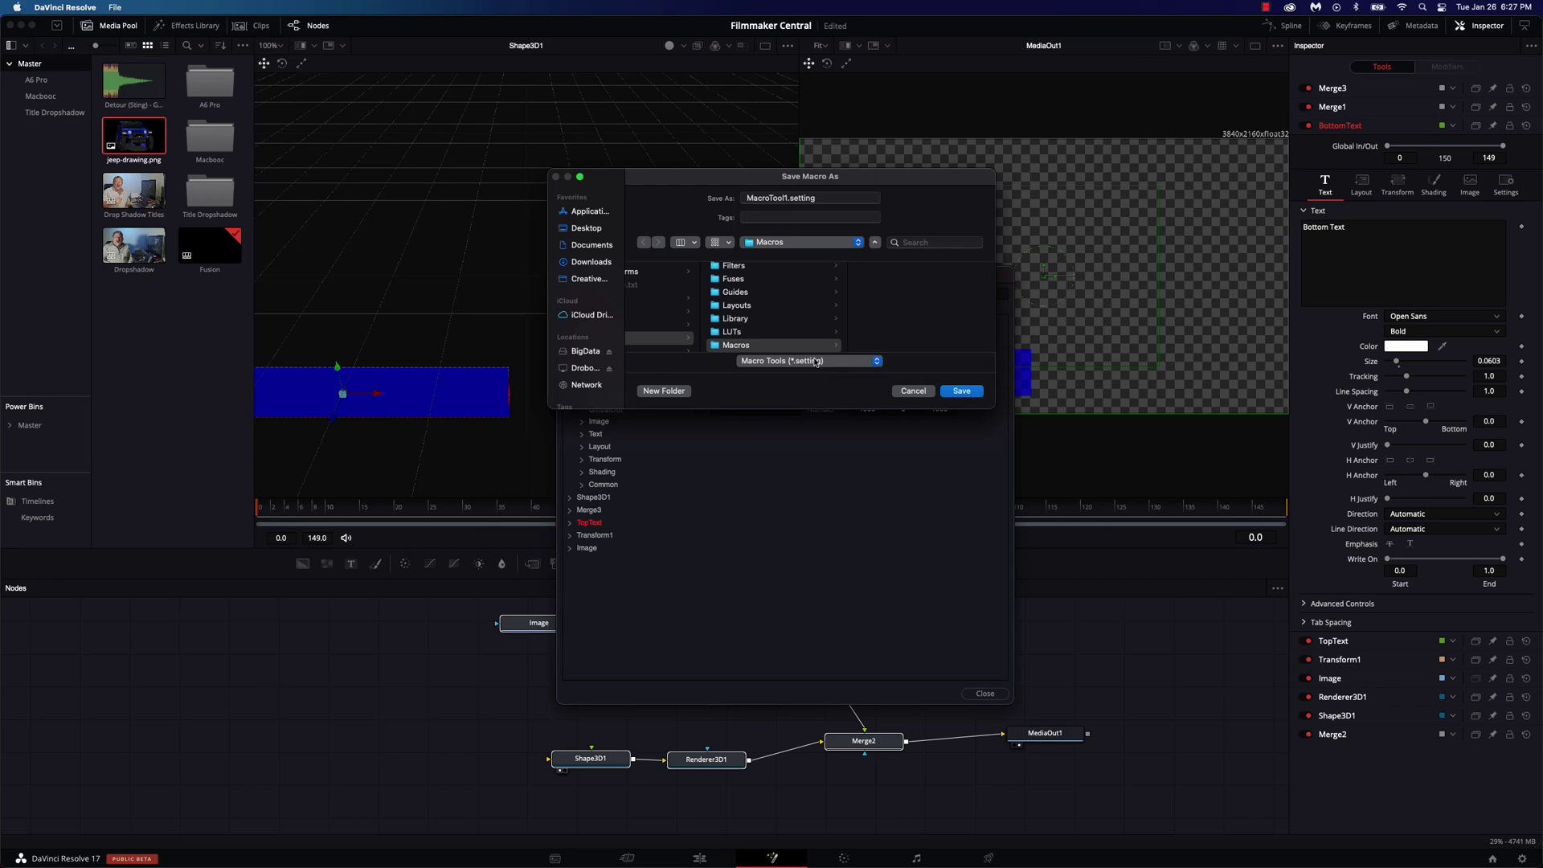
{"action": "key", "text": "Left"}
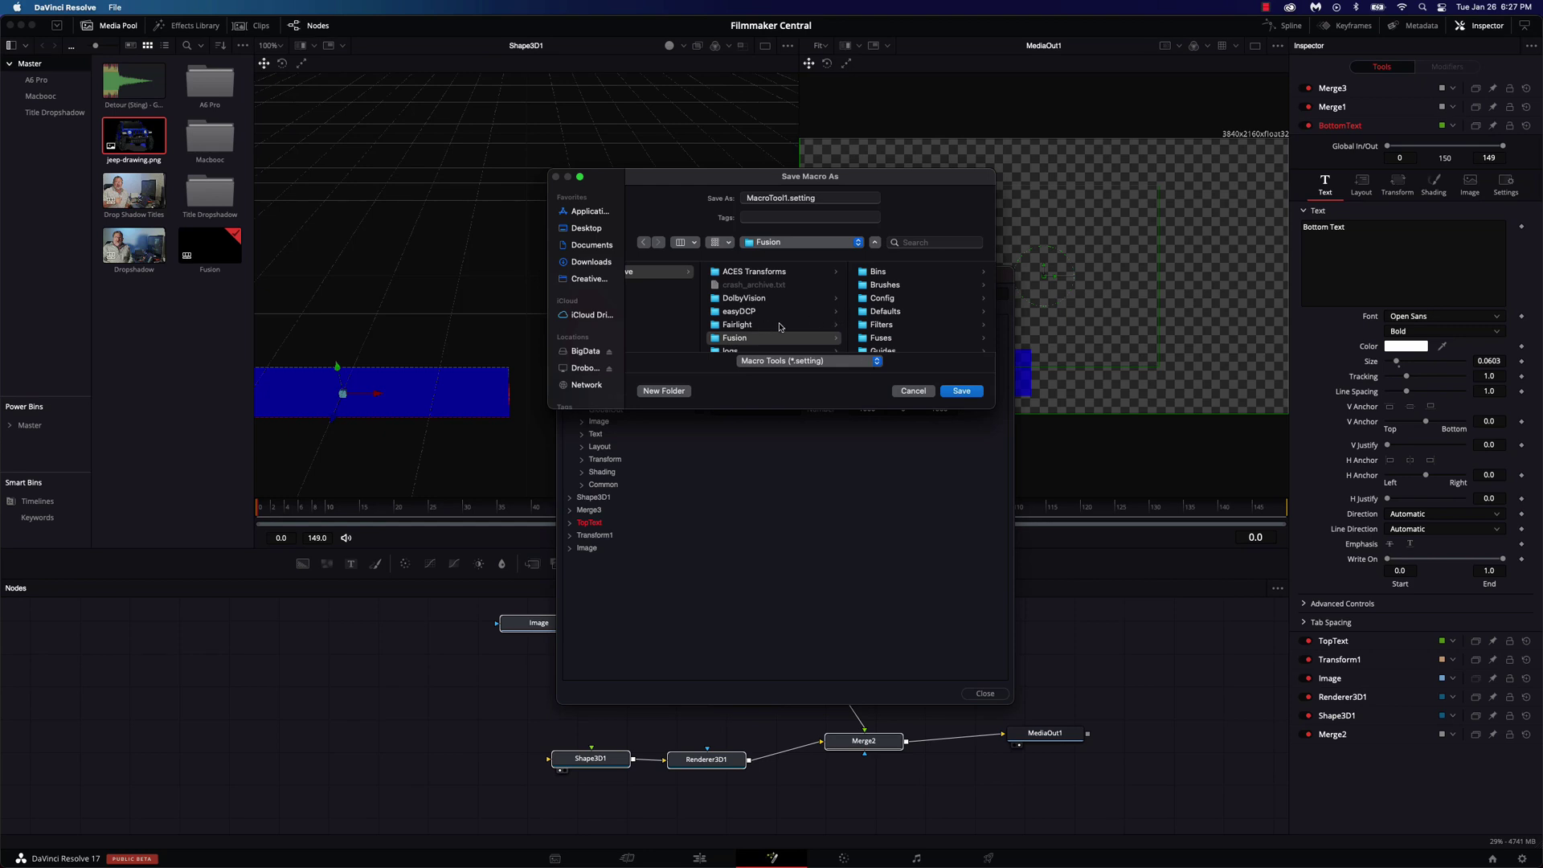
{"action": "left_click", "coordinate": [816, 243]}
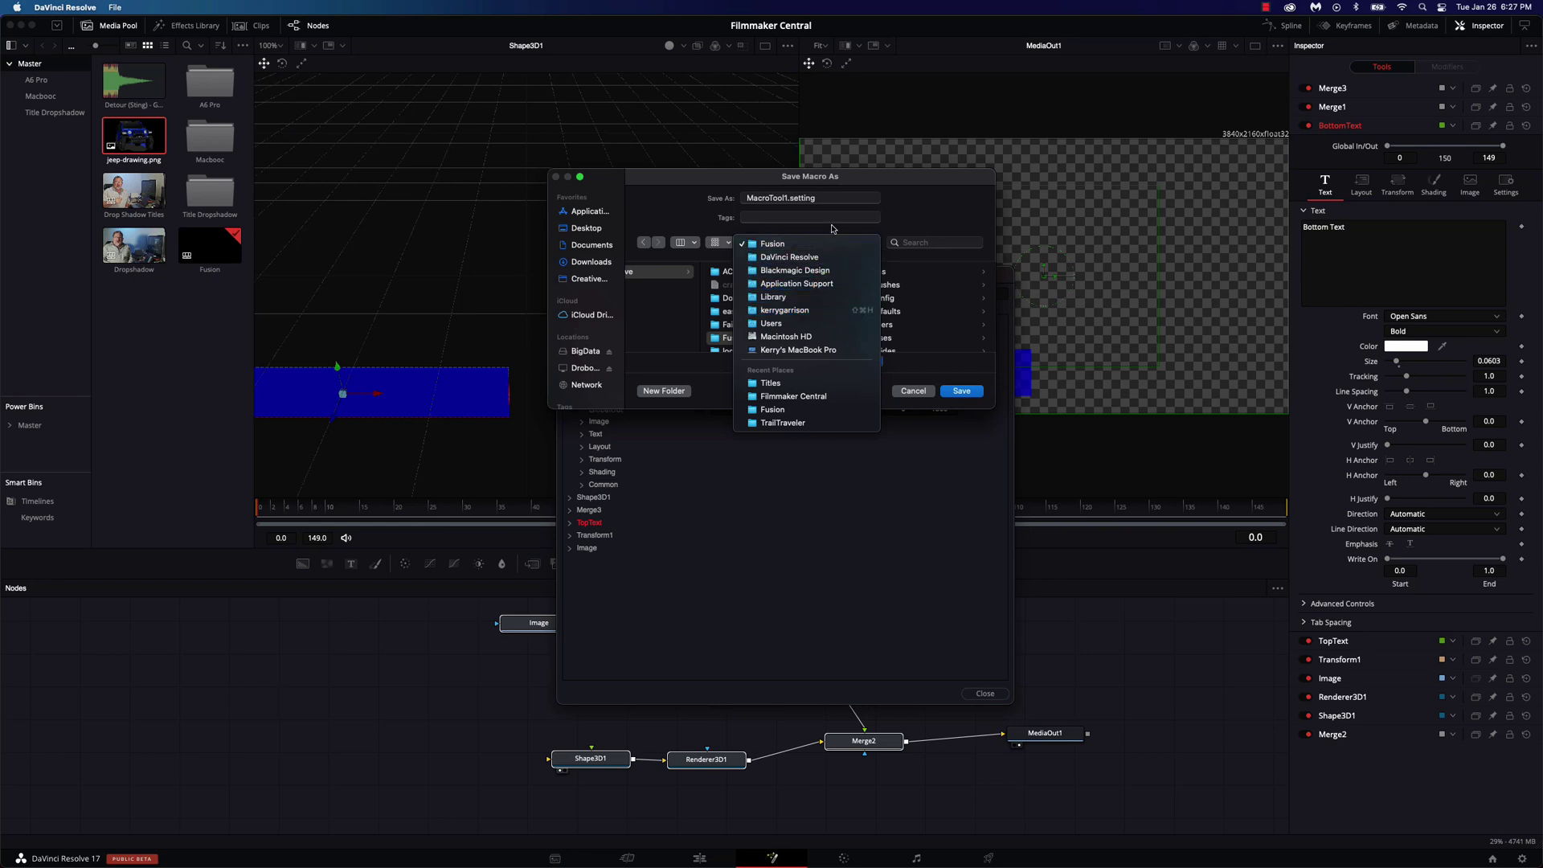
{"action": "left_click", "coordinate": [885, 224]}
{"action": "scroll", "coordinate": [940, 318], "scroll_direction": "down", "scroll_amount": 5}
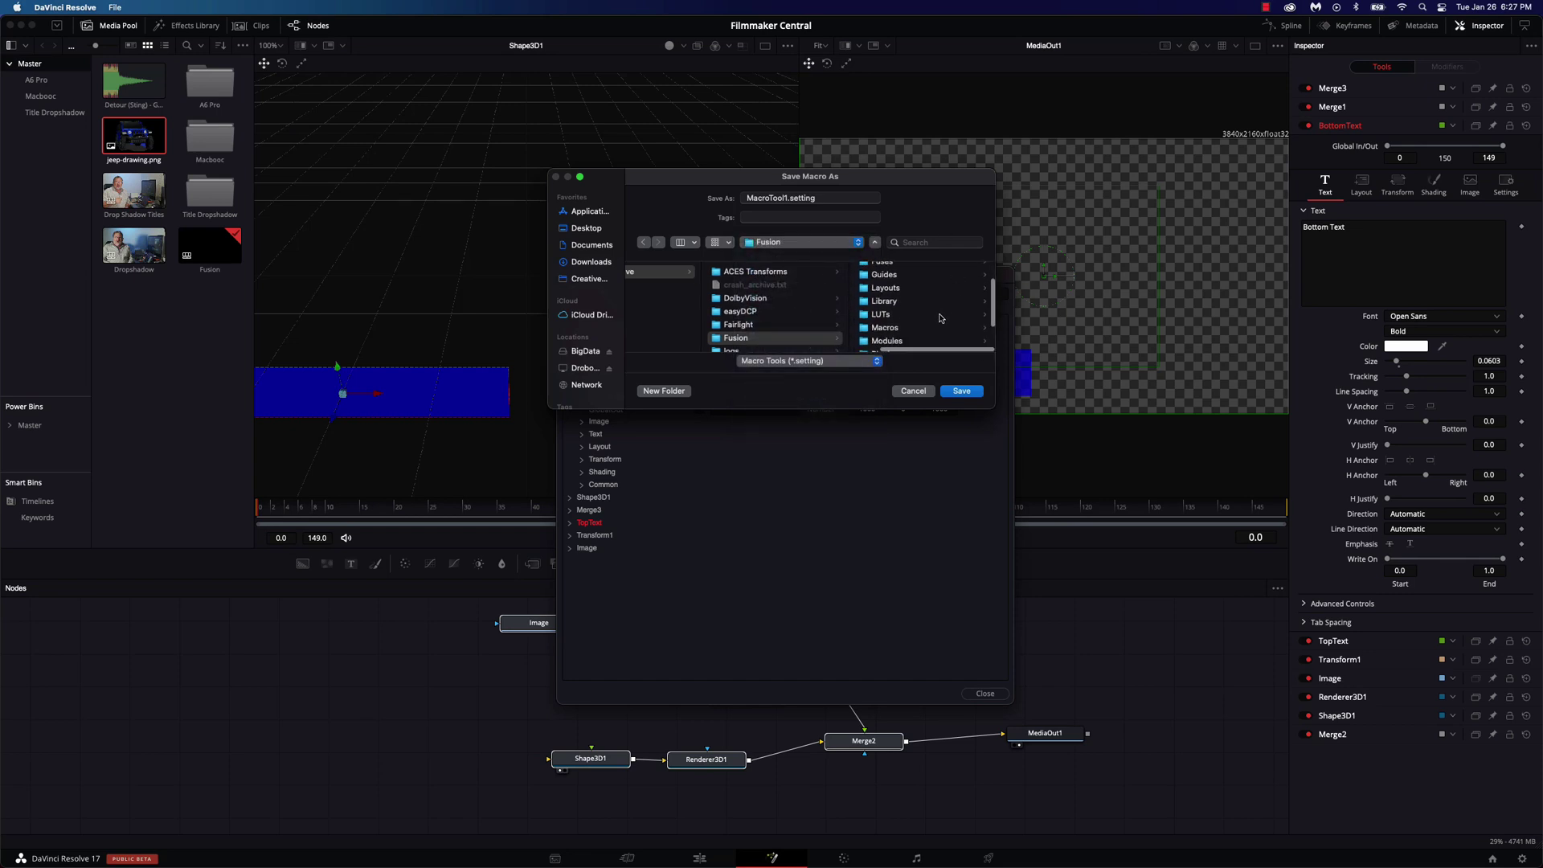
{"action": "left_click", "coordinate": [903, 346]}
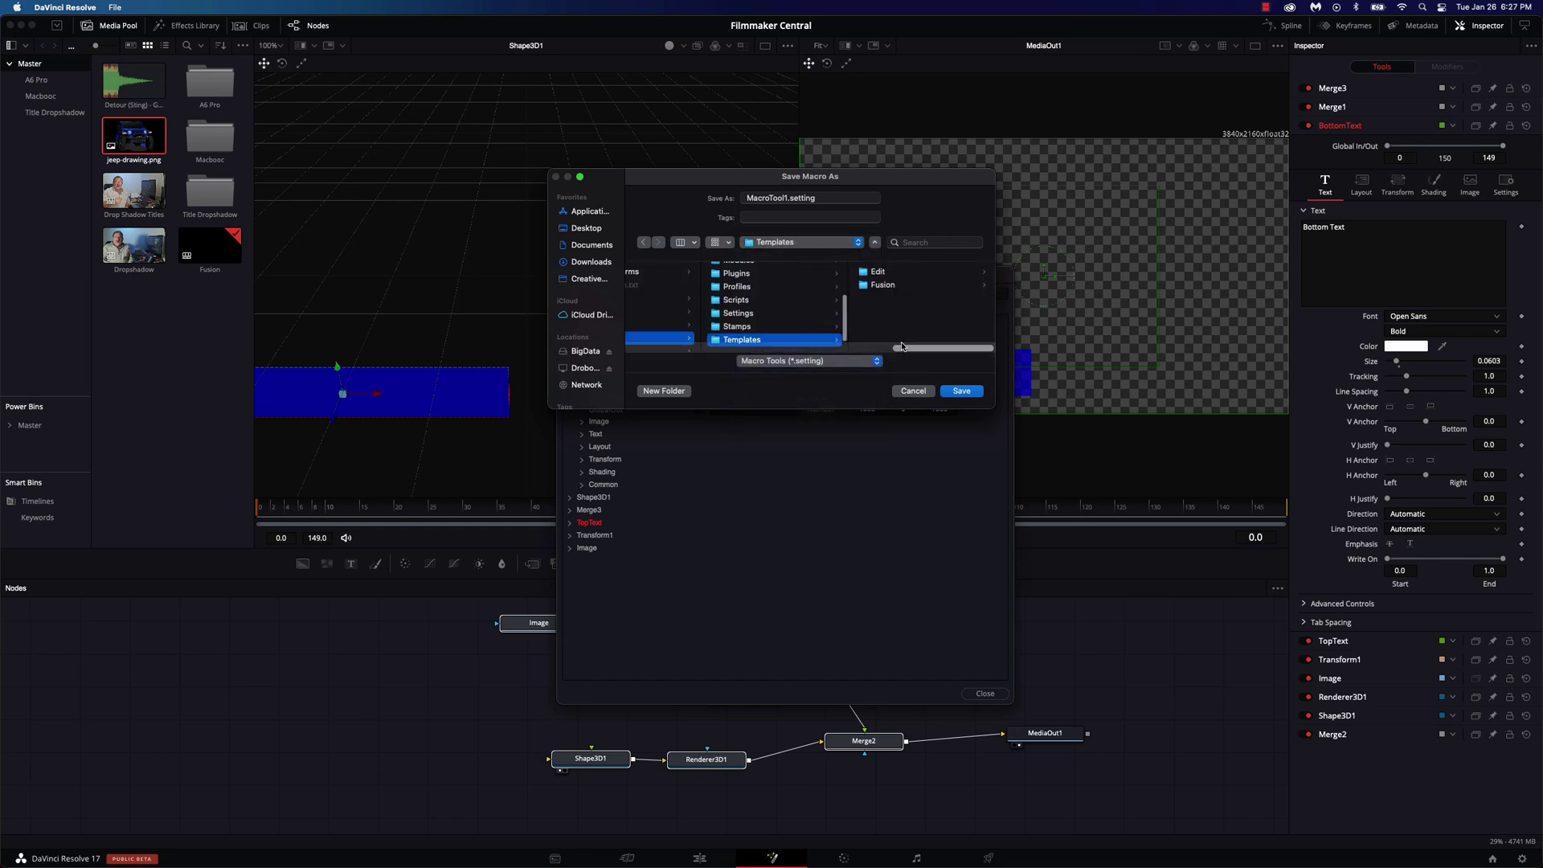
{"action": "left_click", "coordinate": [880, 276]}
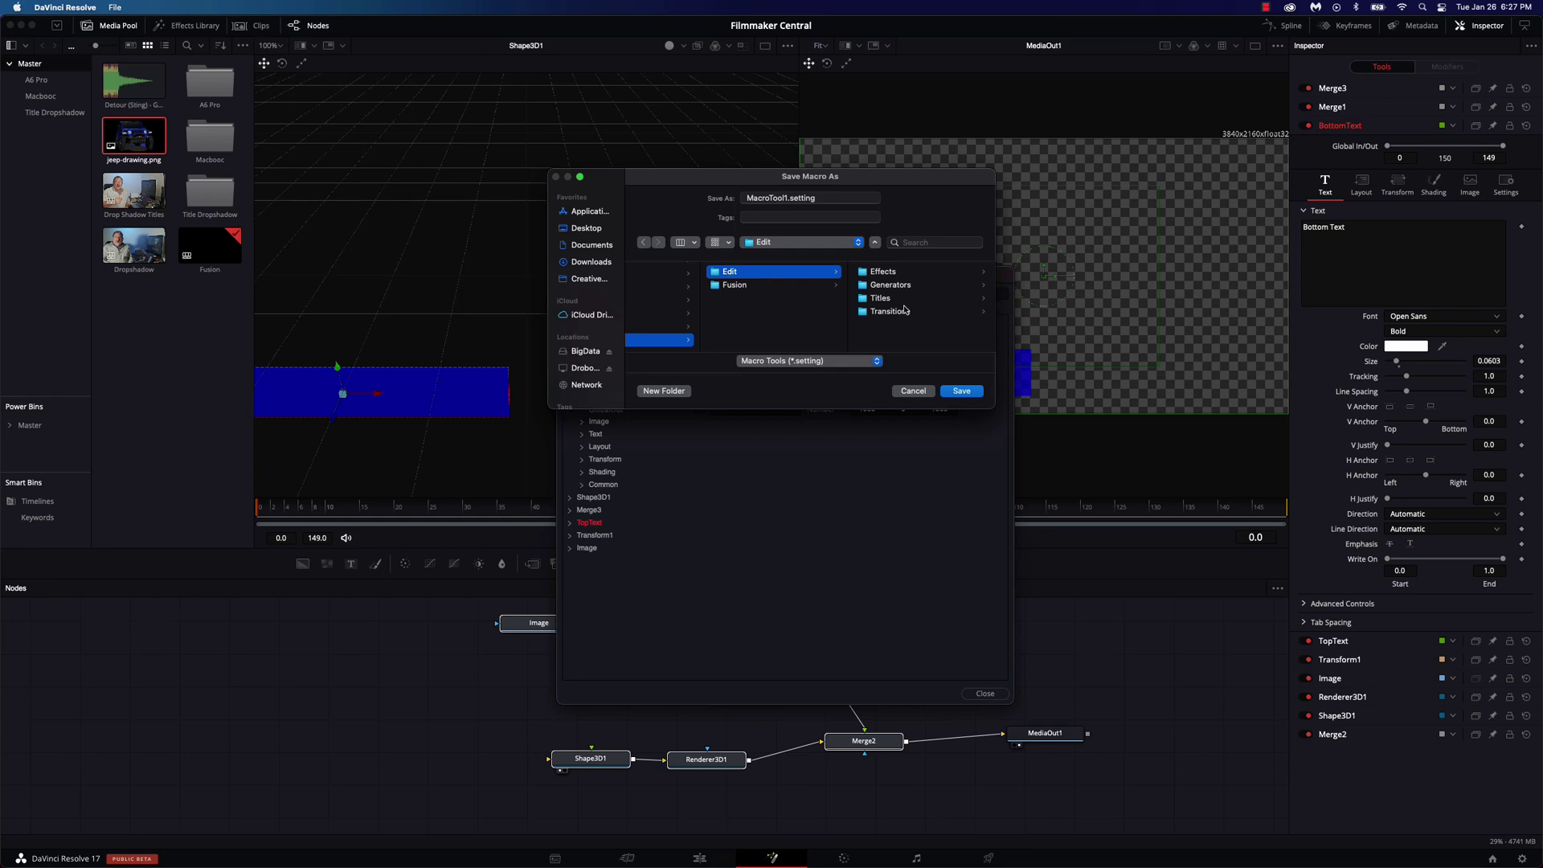
{"action": "left_click", "coordinate": [881, 299]}
- Name the macro TrailTraveler2Line and save it as a title template
{"action": "left_click", "coordinate": [803, 198]}
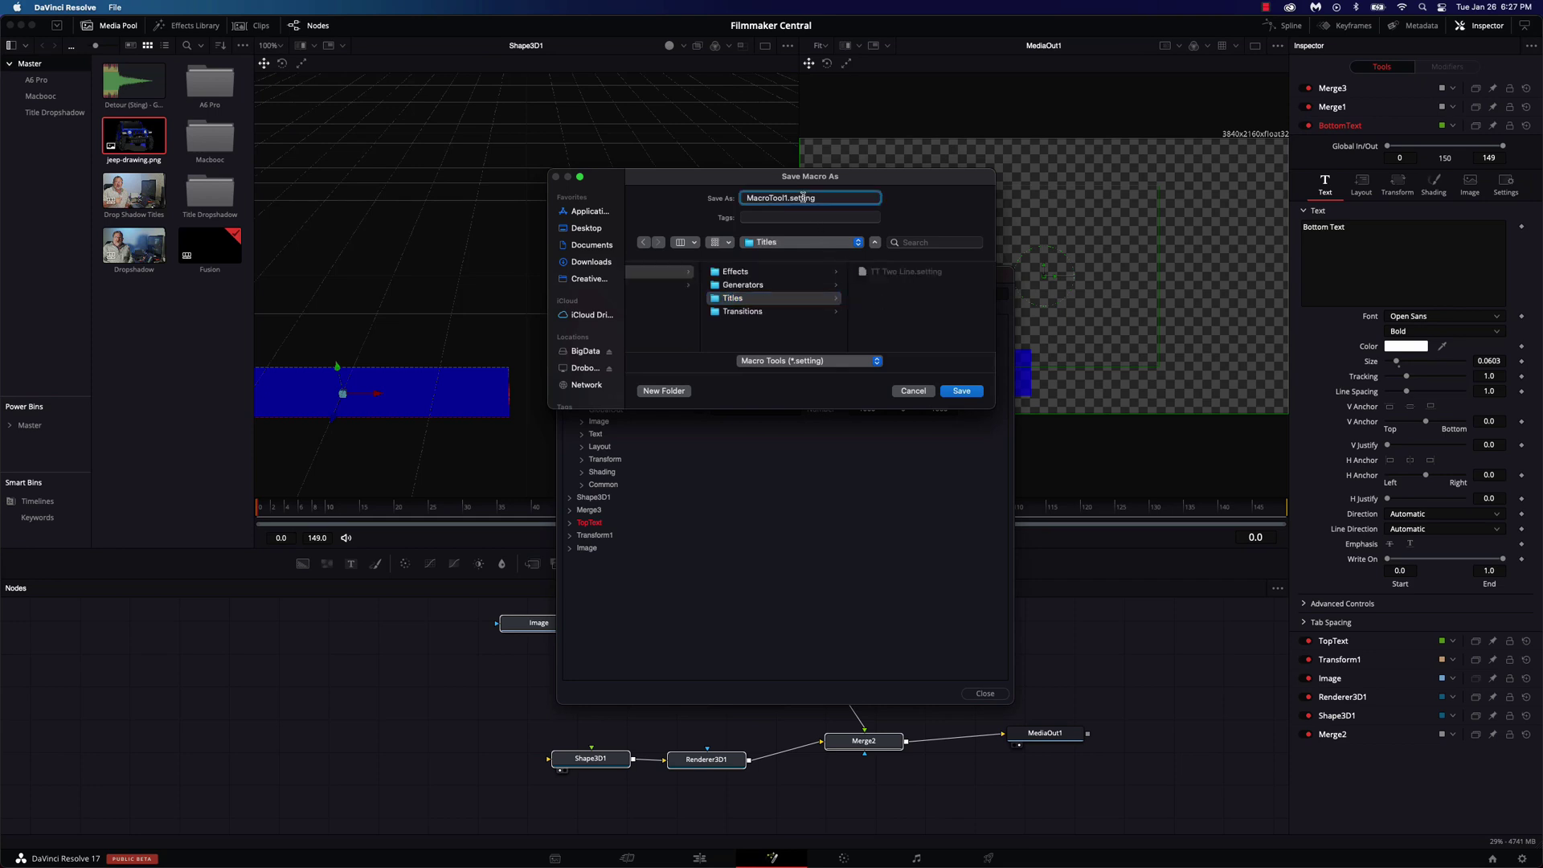
{"action": "double_click", "coordinate": [772, 198]}
{"action": "type", "text": "TrailTraveler2Line"}
{"action": "left_click", "coordinate": [954, 393]}
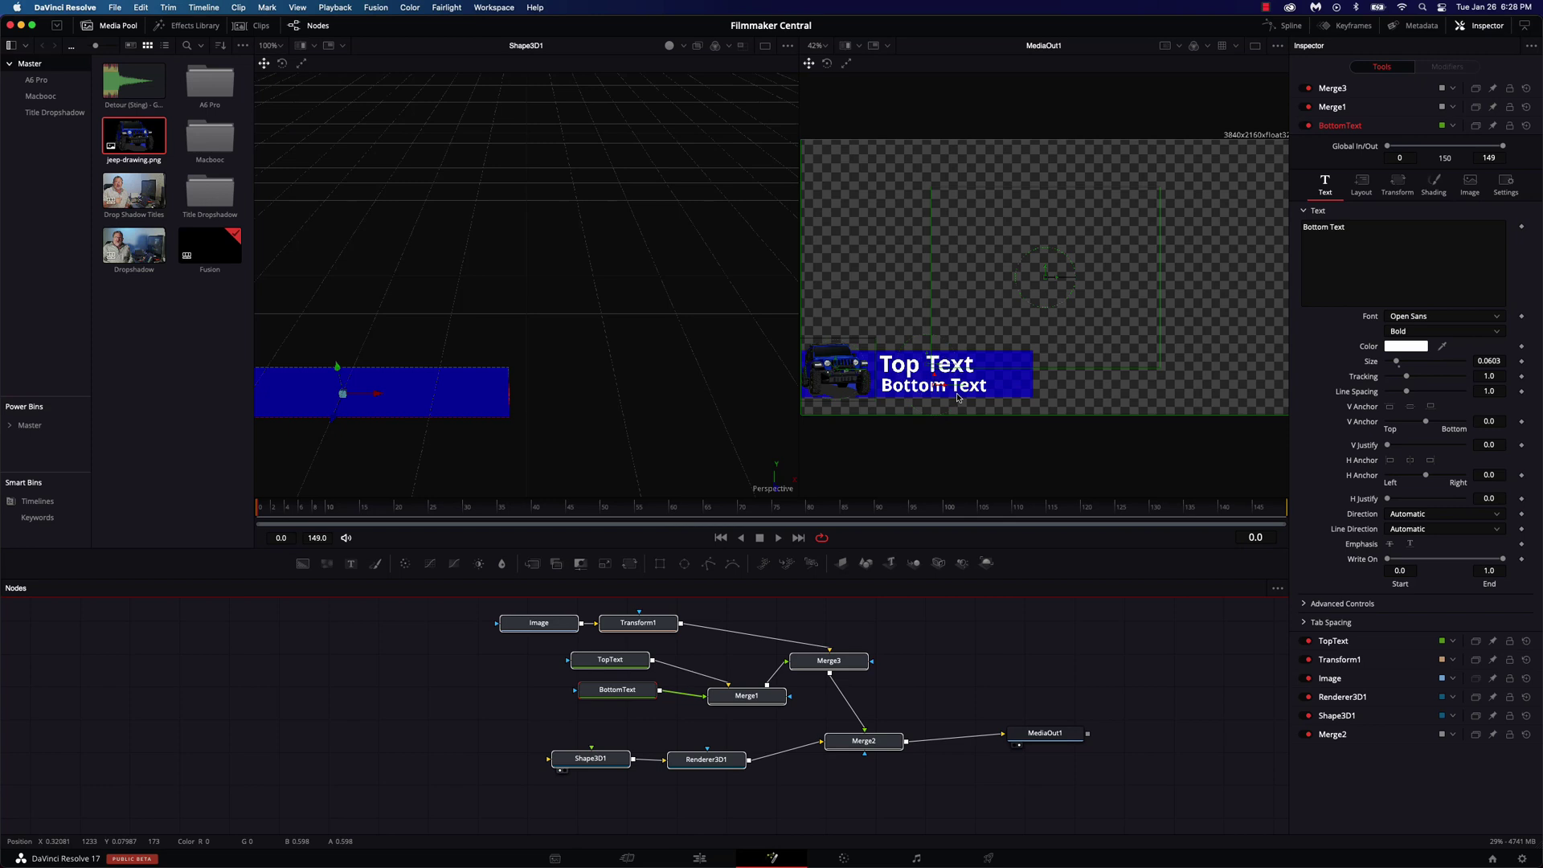
- Deselect all nodes, switch to the Edit page and hide the Resolve window
{"action": "left_click", "coordinate": [1094, 654]}
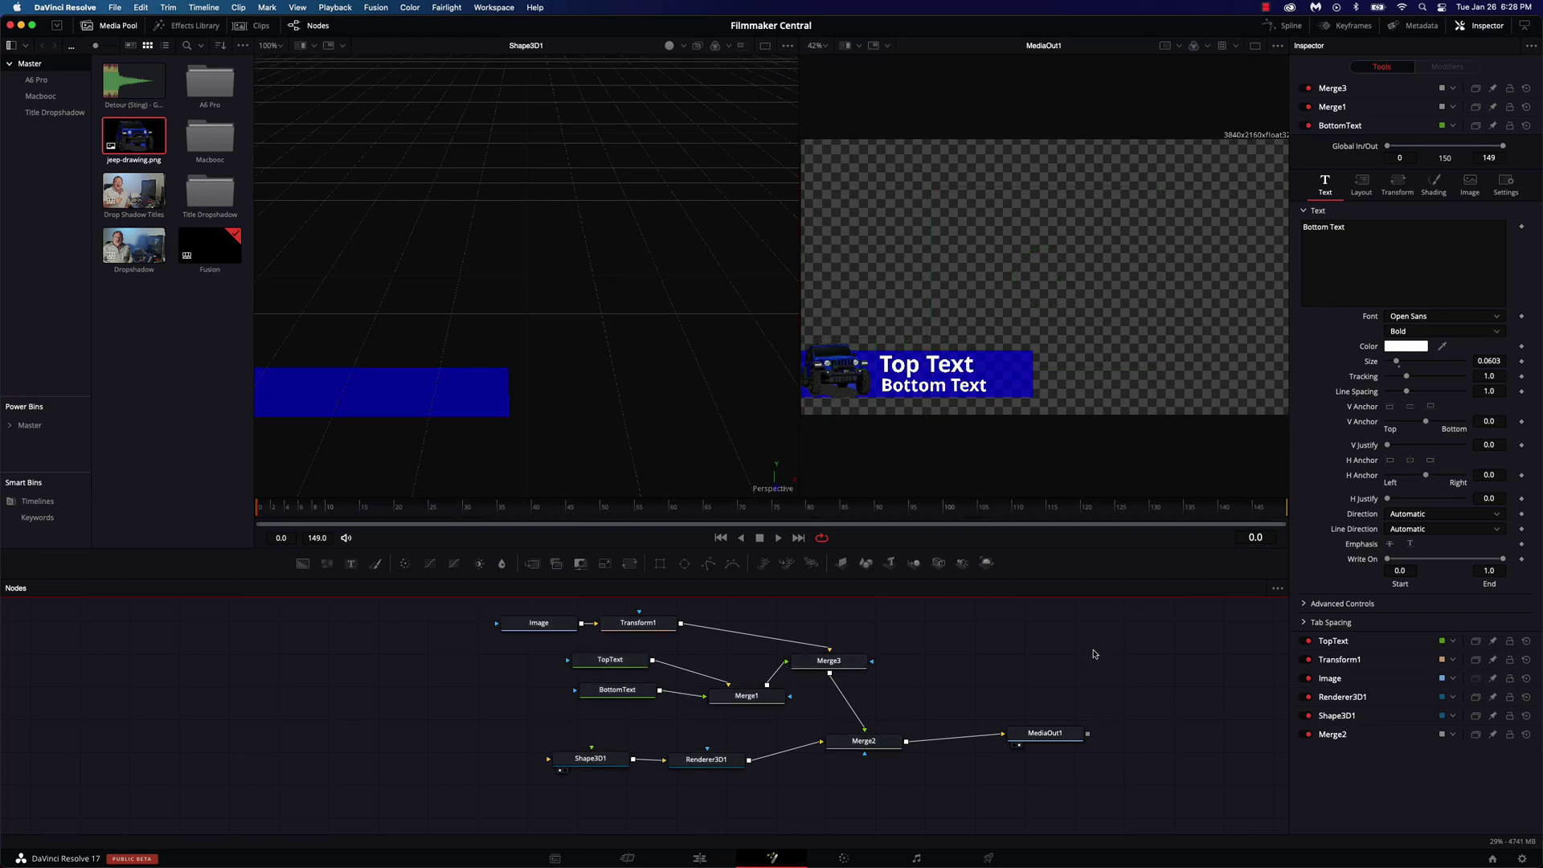
{"action": "left_click", "coordinate": [701, 858]}
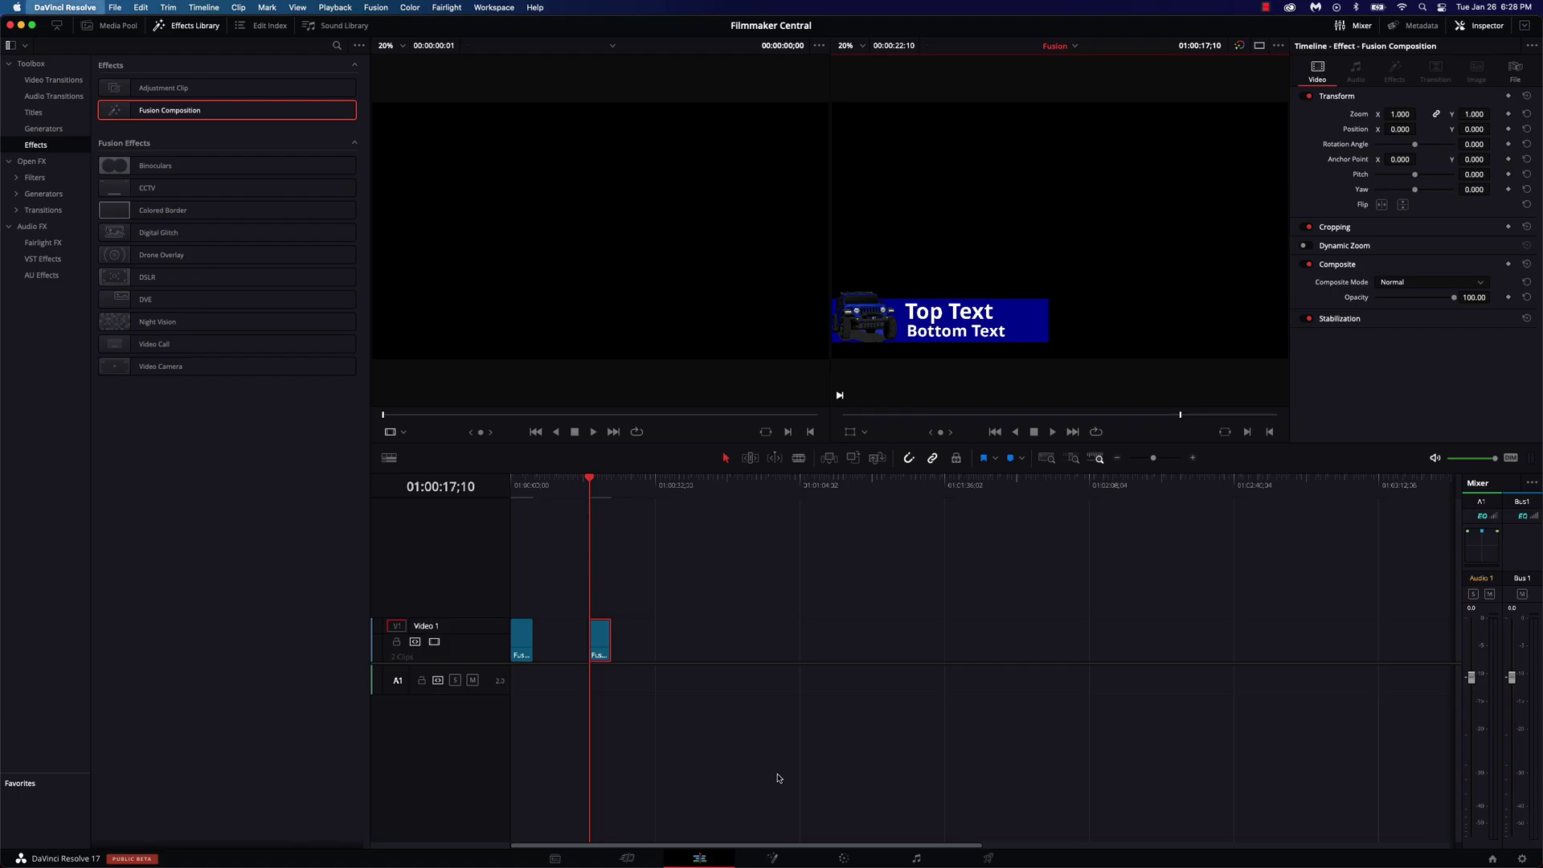
{"action": "key", "text": "super+q"}
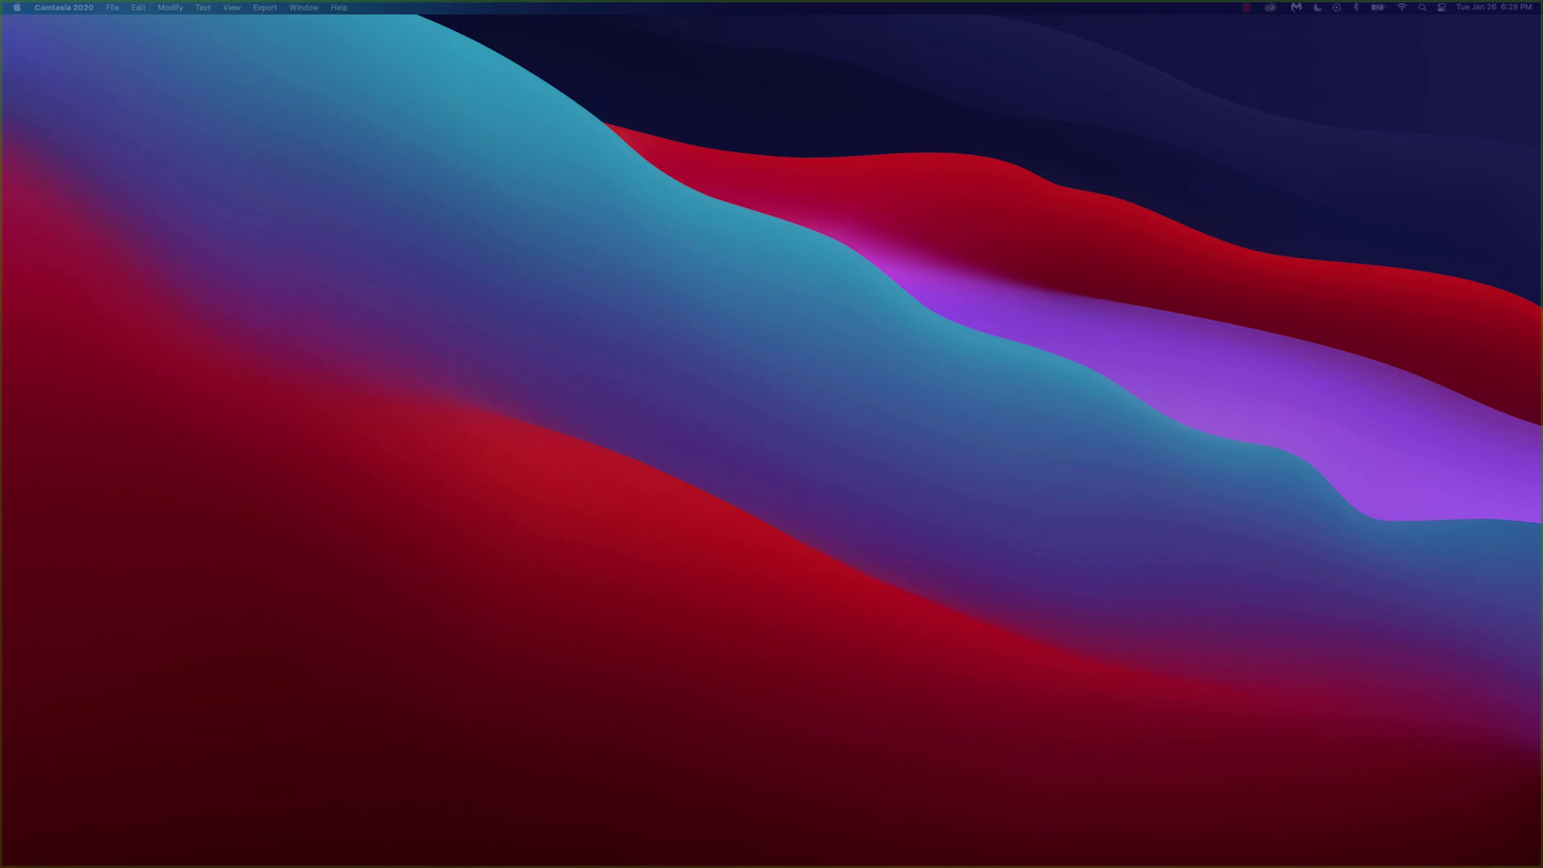
- Place the TrailTraveler2Line title on Video 1 at 01:00:34;04
{"action": "key", "text": "super+Tab"}
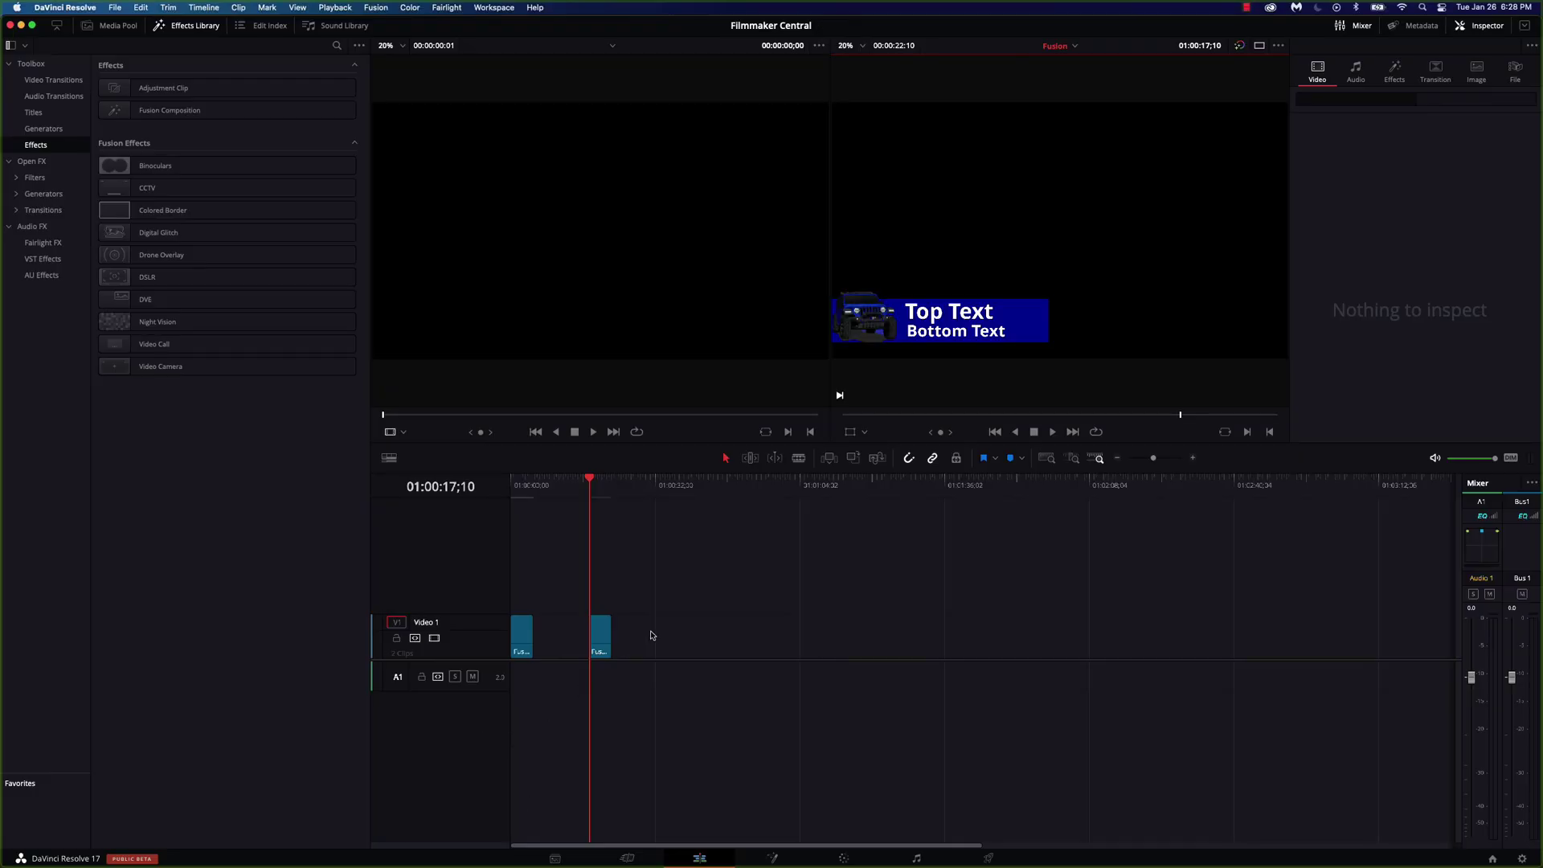
{"action": "left_click", "coordinate": [666, 485]}
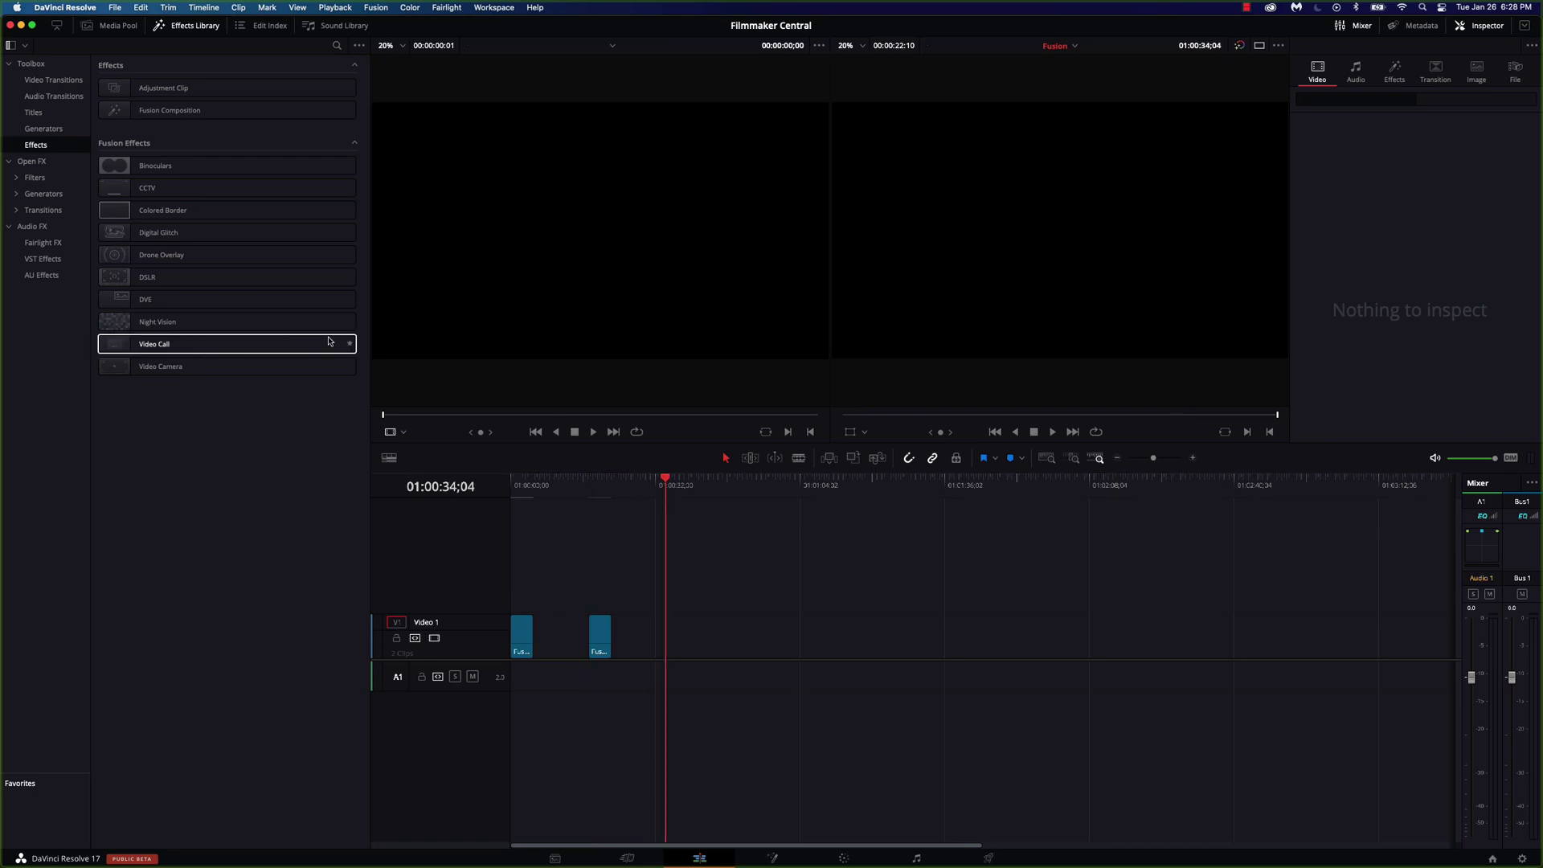
{"action": "left_click", "coordinate": [33, 112]}
{"action": "scroll", "coordinate": [241, 635], "scroll_direction": "down", "scroll_amount": 10}
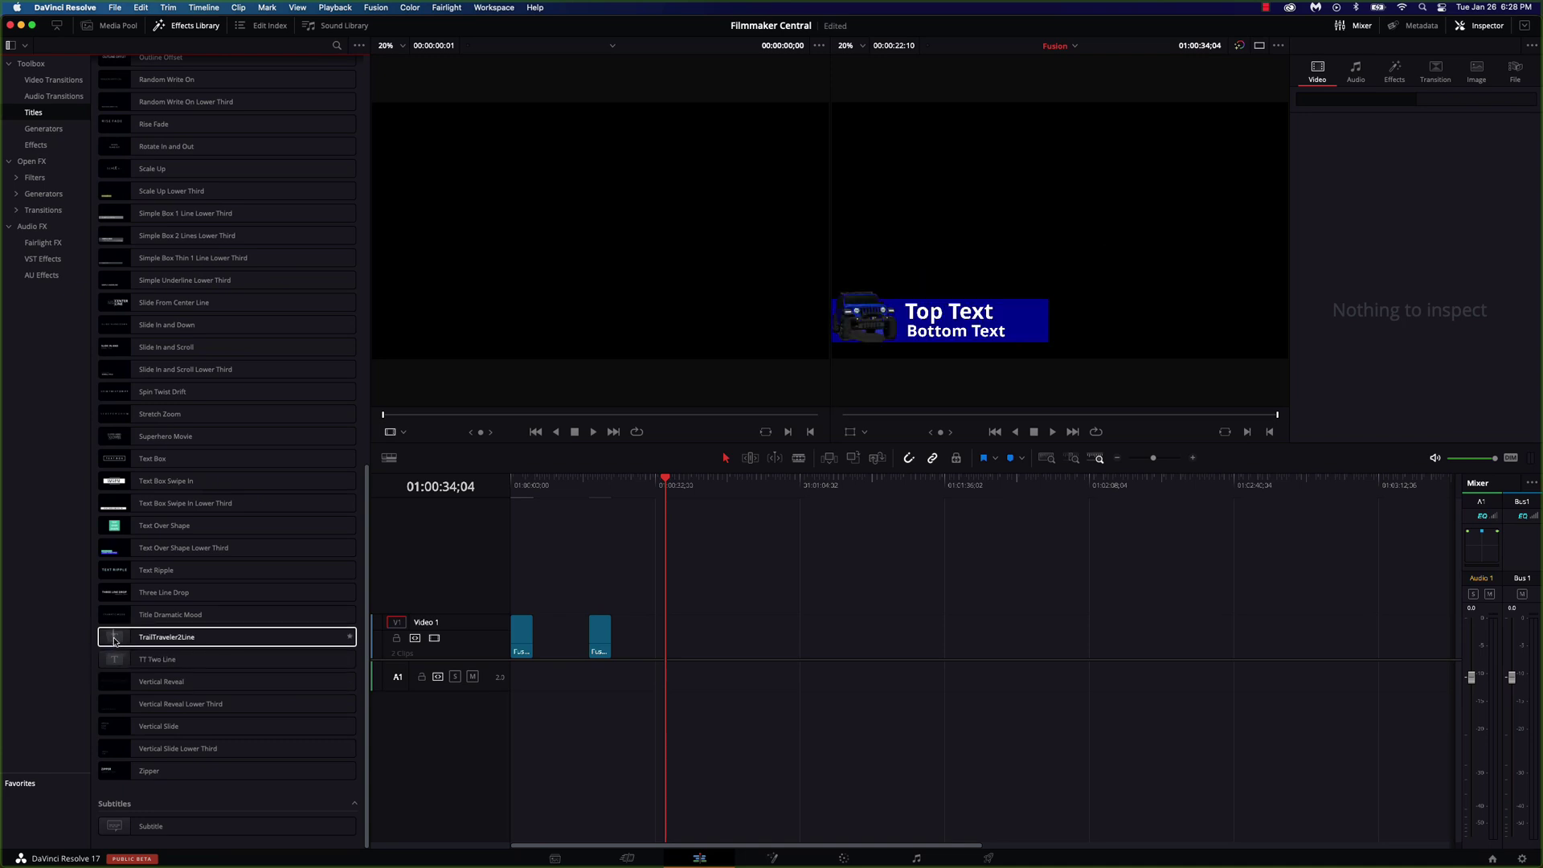
{"action": "left_click_drag", "start_coordinate": [114, 641], "coordinate": [664, 656]}
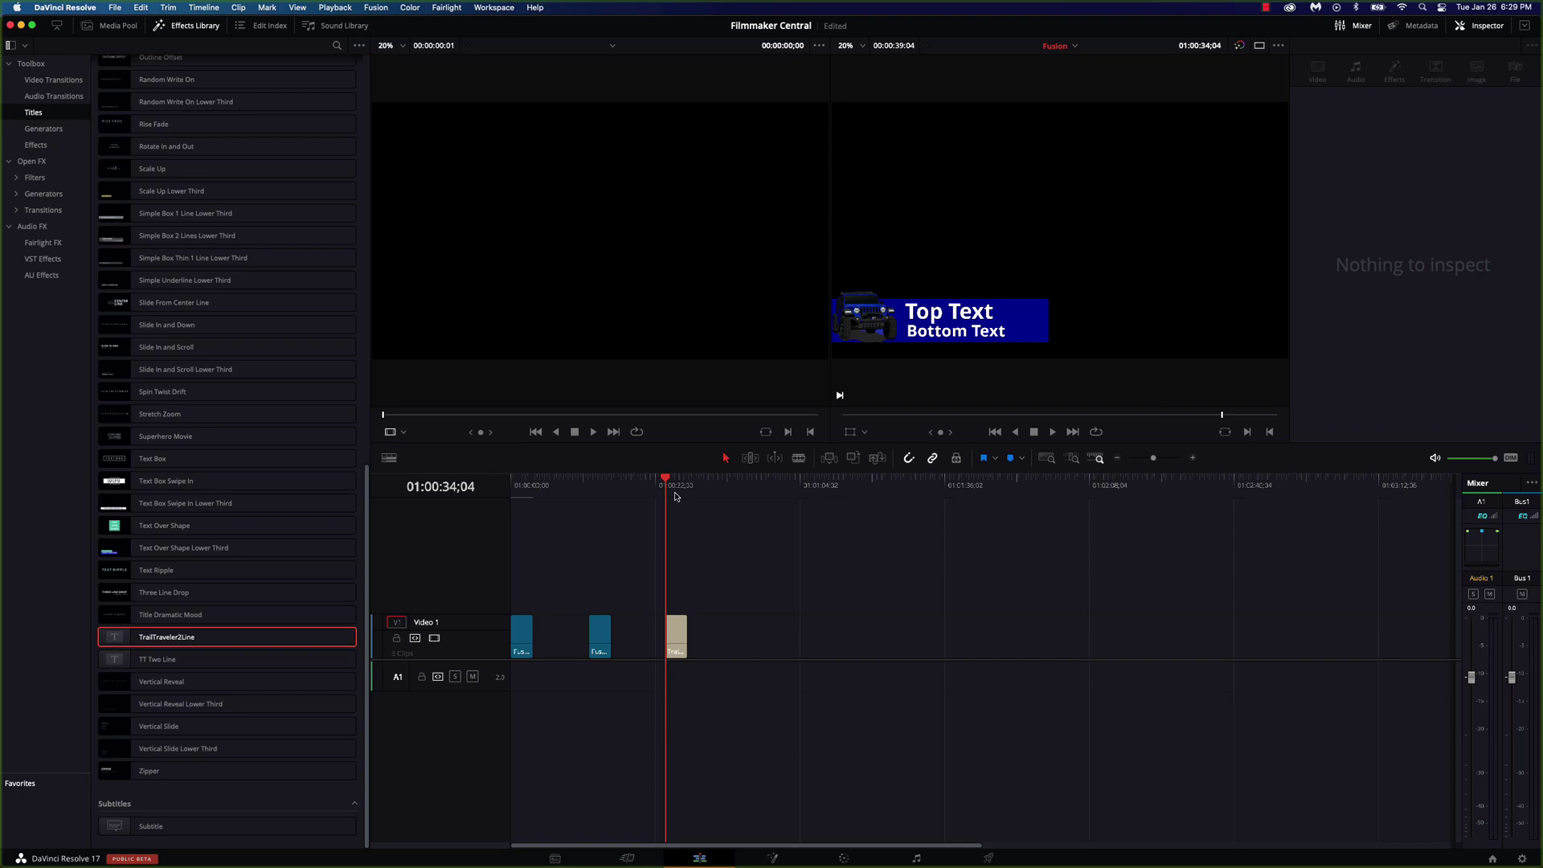
- Select the new title clip to bring up its text controls in the Inspector
{"action": "left_click", "coordinate": [677, 641]}
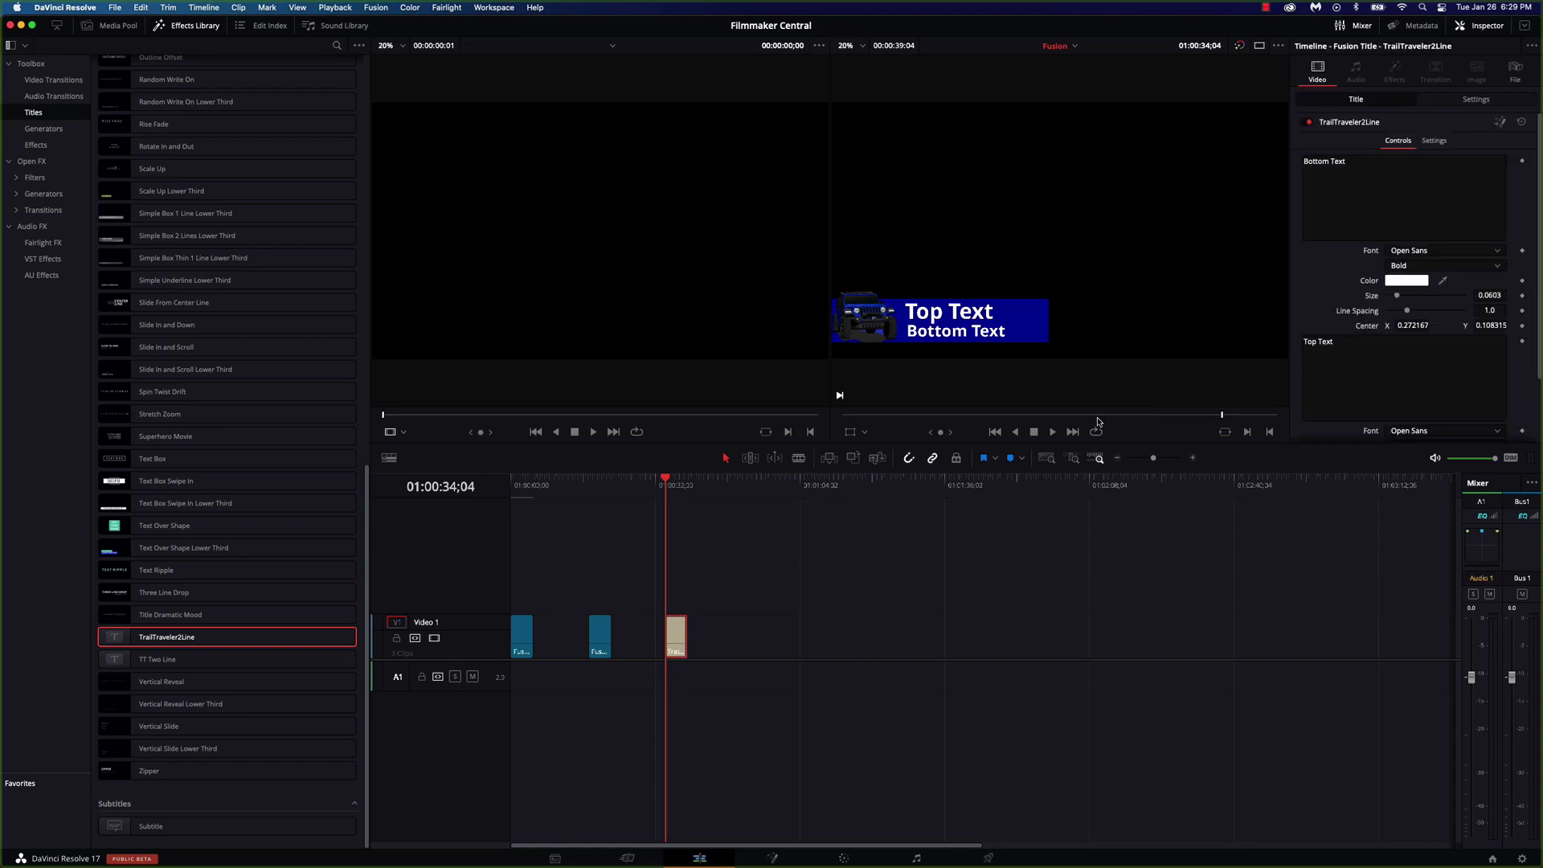
{"action": "left_click", "coordinate": [1360, 173]}
{"action": "scroll", "coordinate": [1359, 174], "scroll_direction": "down", "scroll_amount": 2}
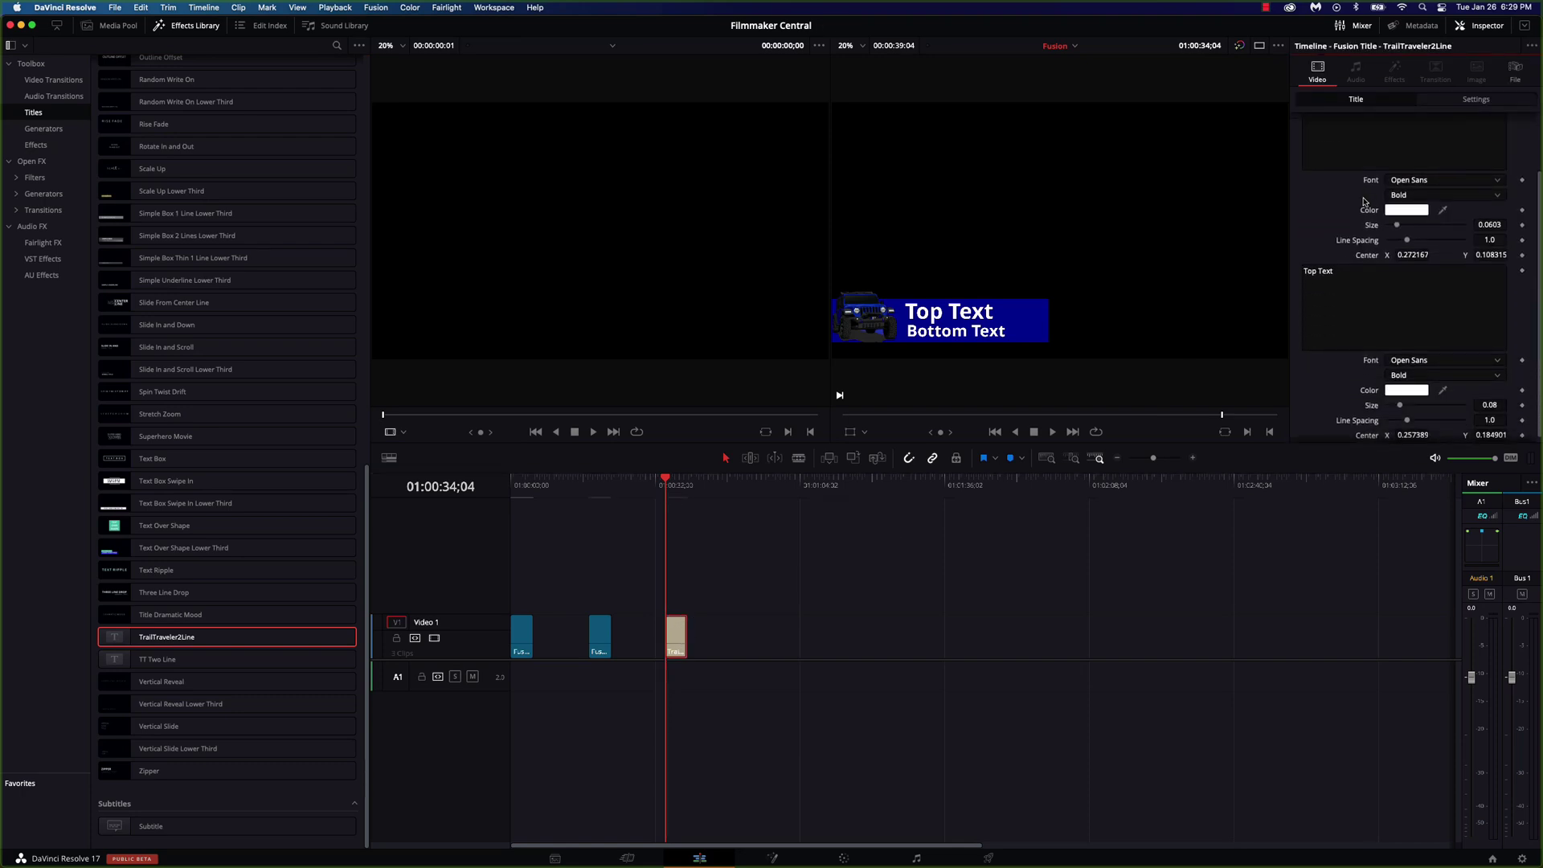
{"action": "scroll", "coordinate": [1358, 165], "scroll_direction": "up", "scroll_amount": 2}
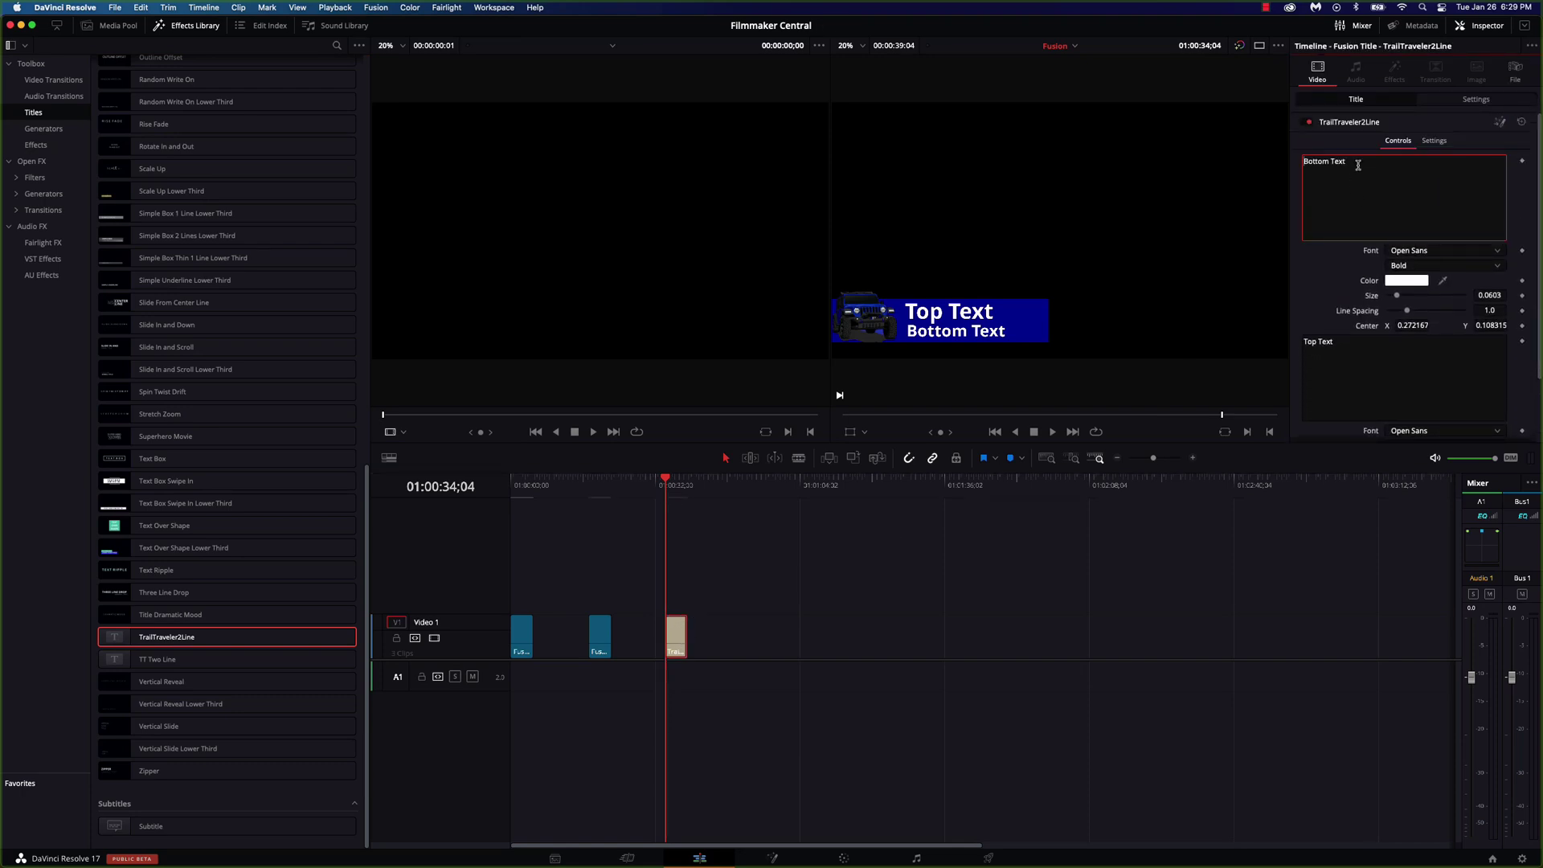
- Replace the Top Text with the presenter's name and reduce its size to 0.0709
{"action": "triple_click", "coordinate": [1349, 347]}
{"action": "type", "text": "Ke"}
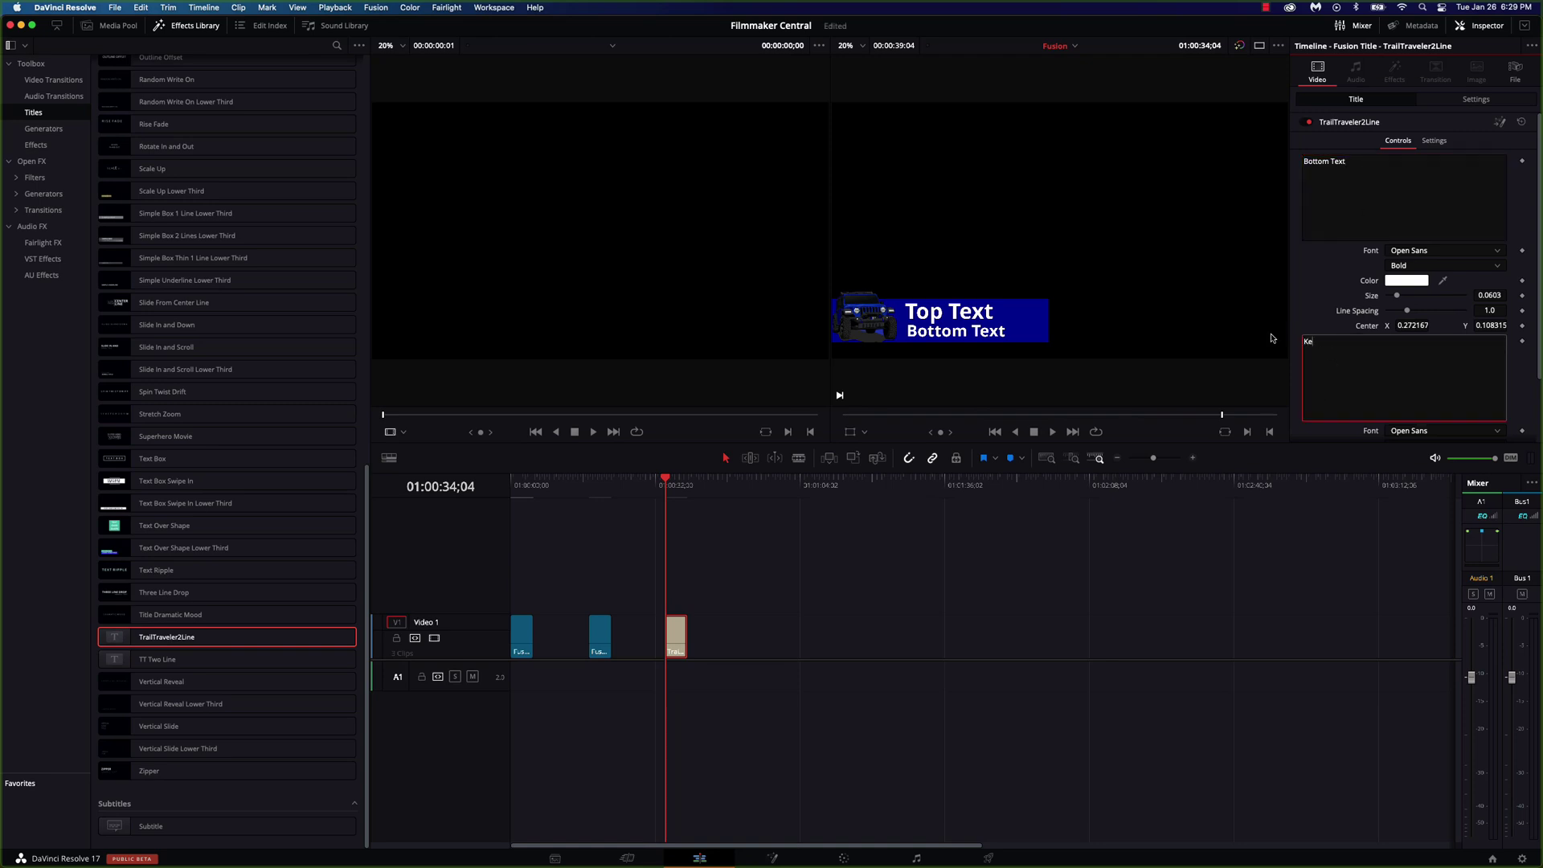
{"action": "type", "text": "rry Garrison"}
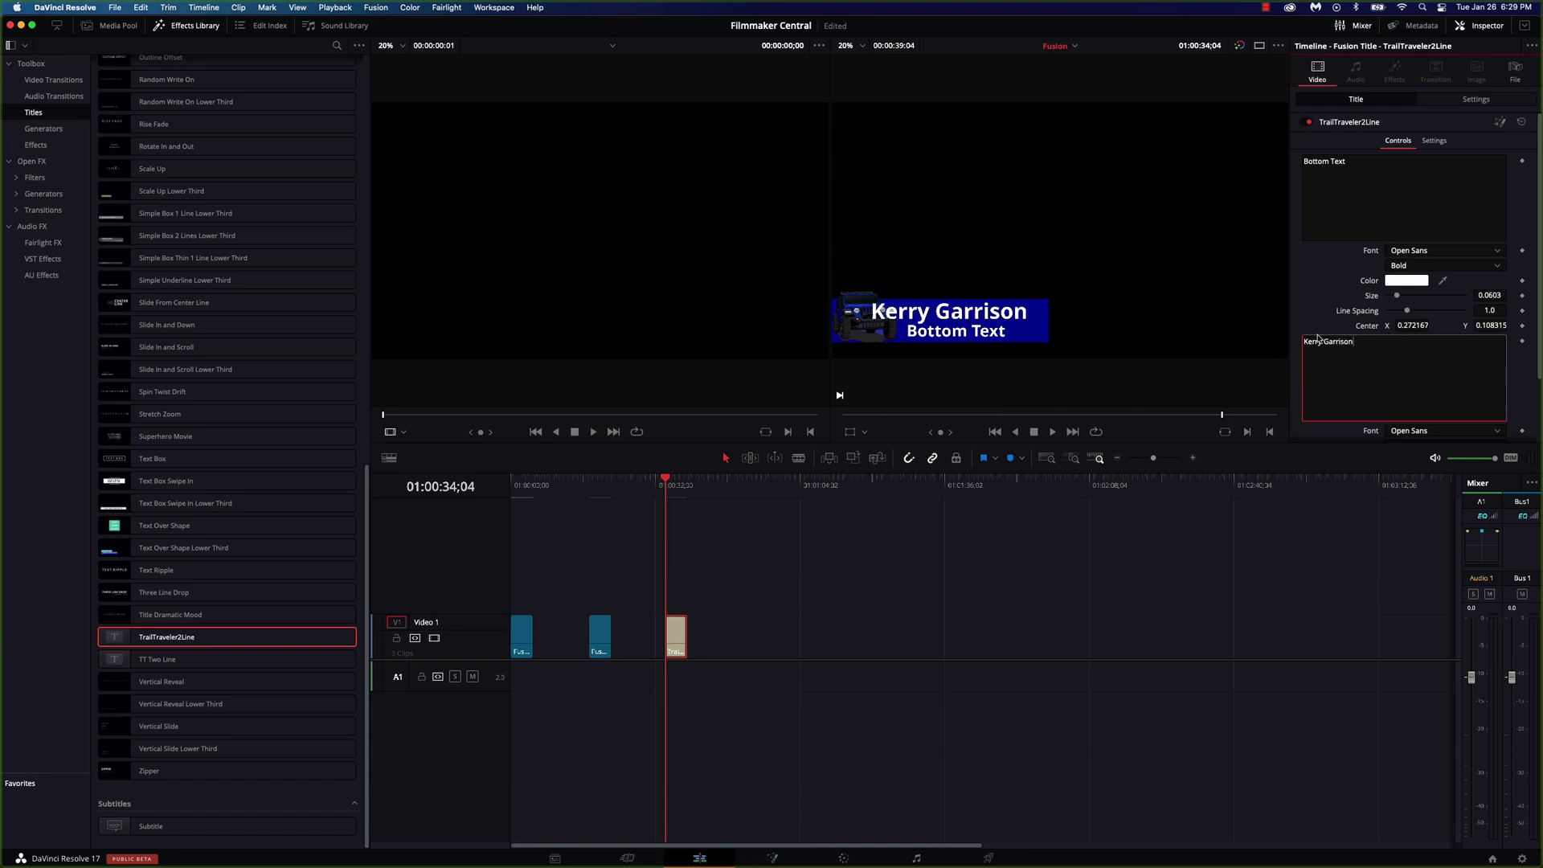
{"action": "scroll", "coordinate": [1439, 339], "scroll_direction": "down", "scroll_amount": 3}
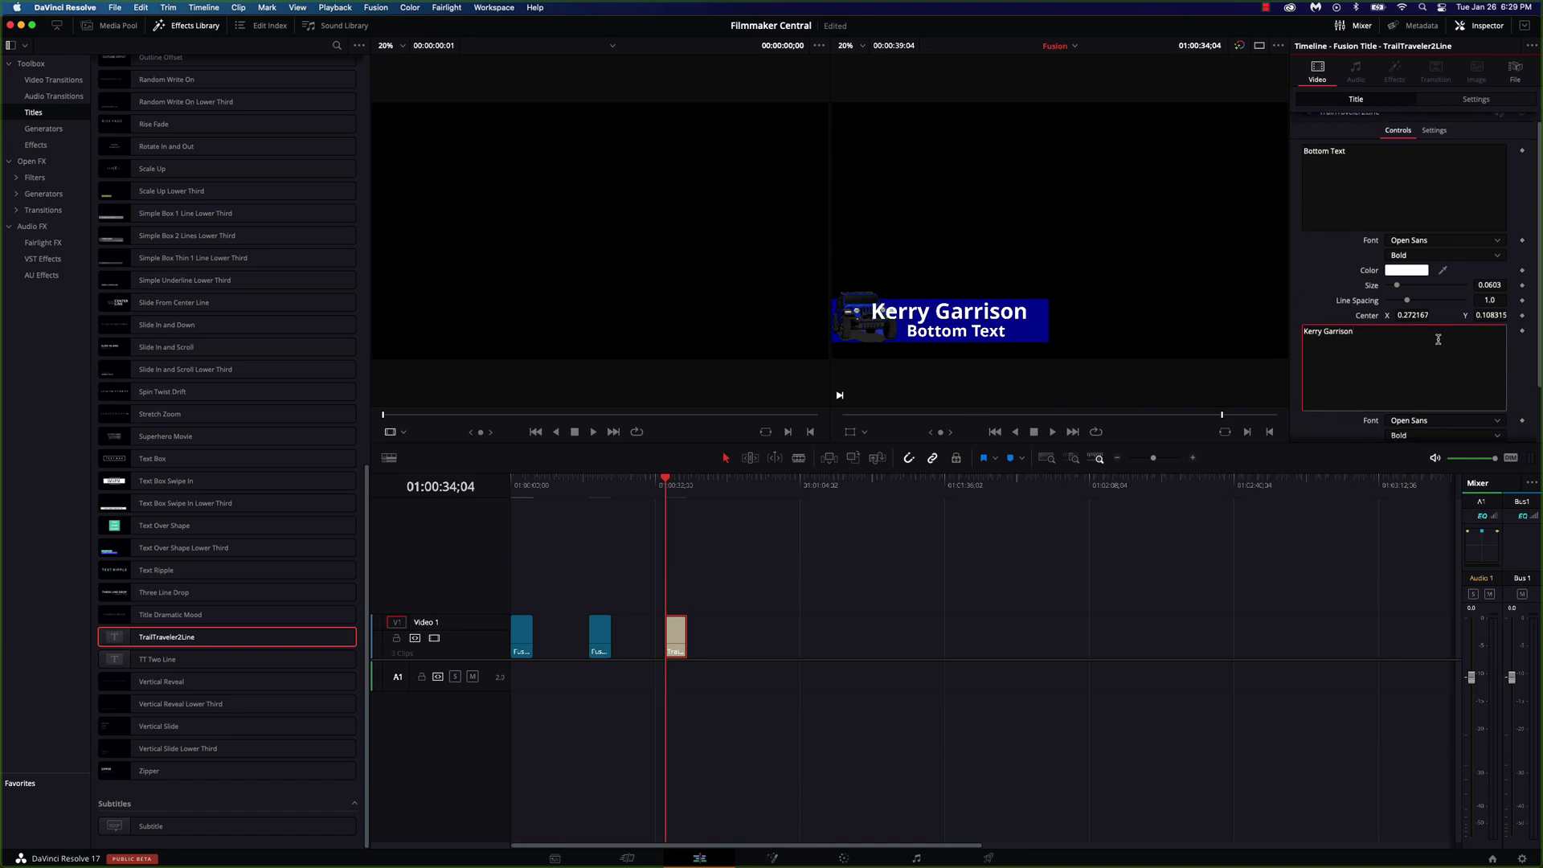
{"action": "left_click_drag", "start_coordinate": [1492, 399], "coordinate": [1415, 428]}
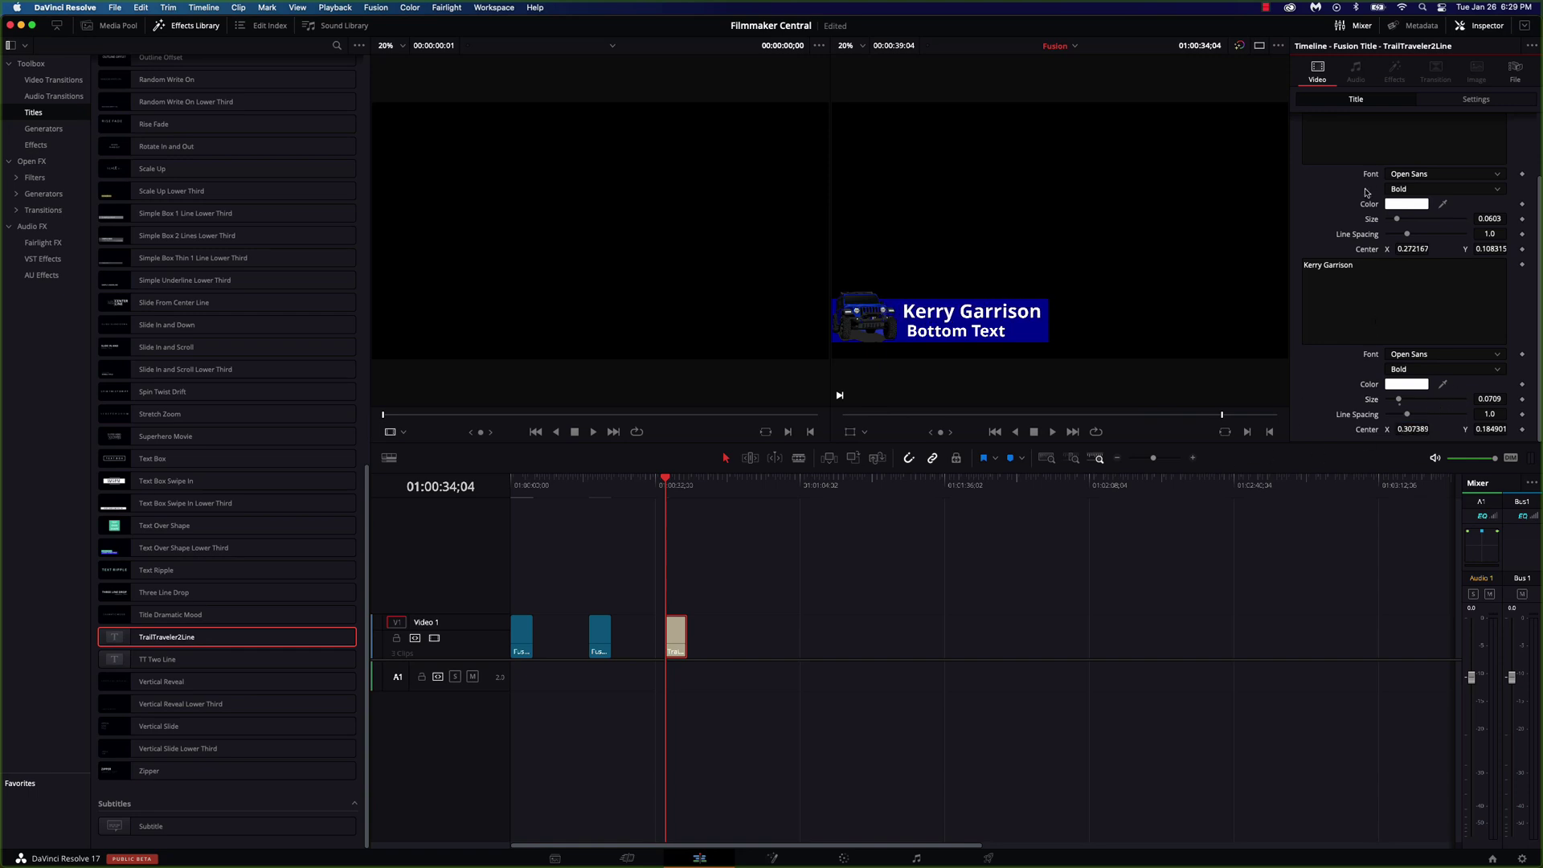
- Change the Bottom Text to 'Trail Traveler'
{"action": "scroll", "coordinate": [1367, 193], "scroll_direction": "up", "scroll_amount": 3}
{"action": "left_click", "coordinate": [1350, 163]}
{"action": "triple_click", "coordinate": [1362, 162]}
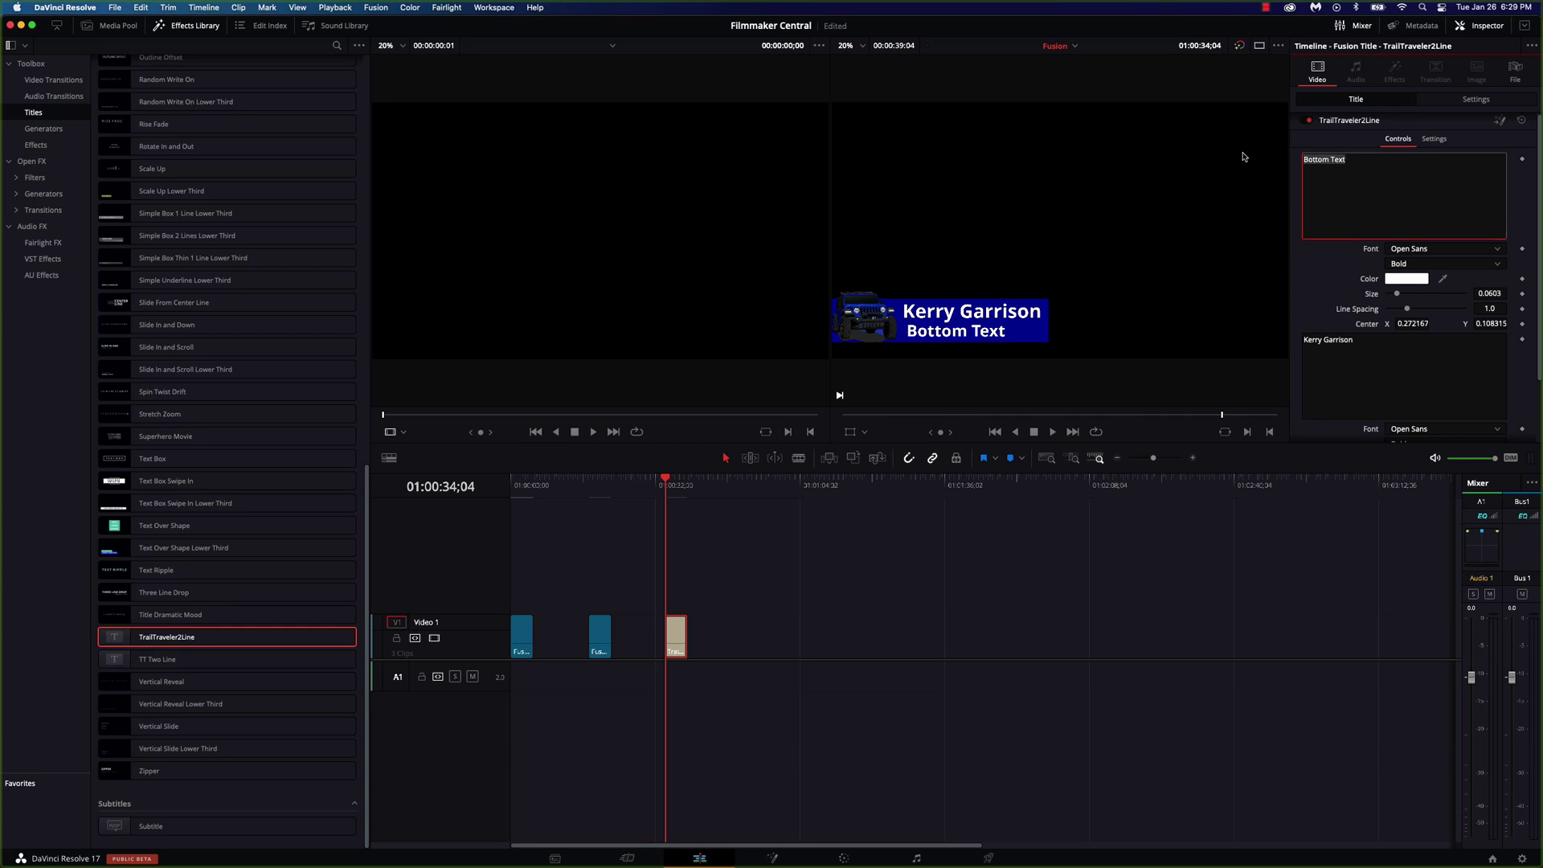
{"action": "type", "text": "Trail "}
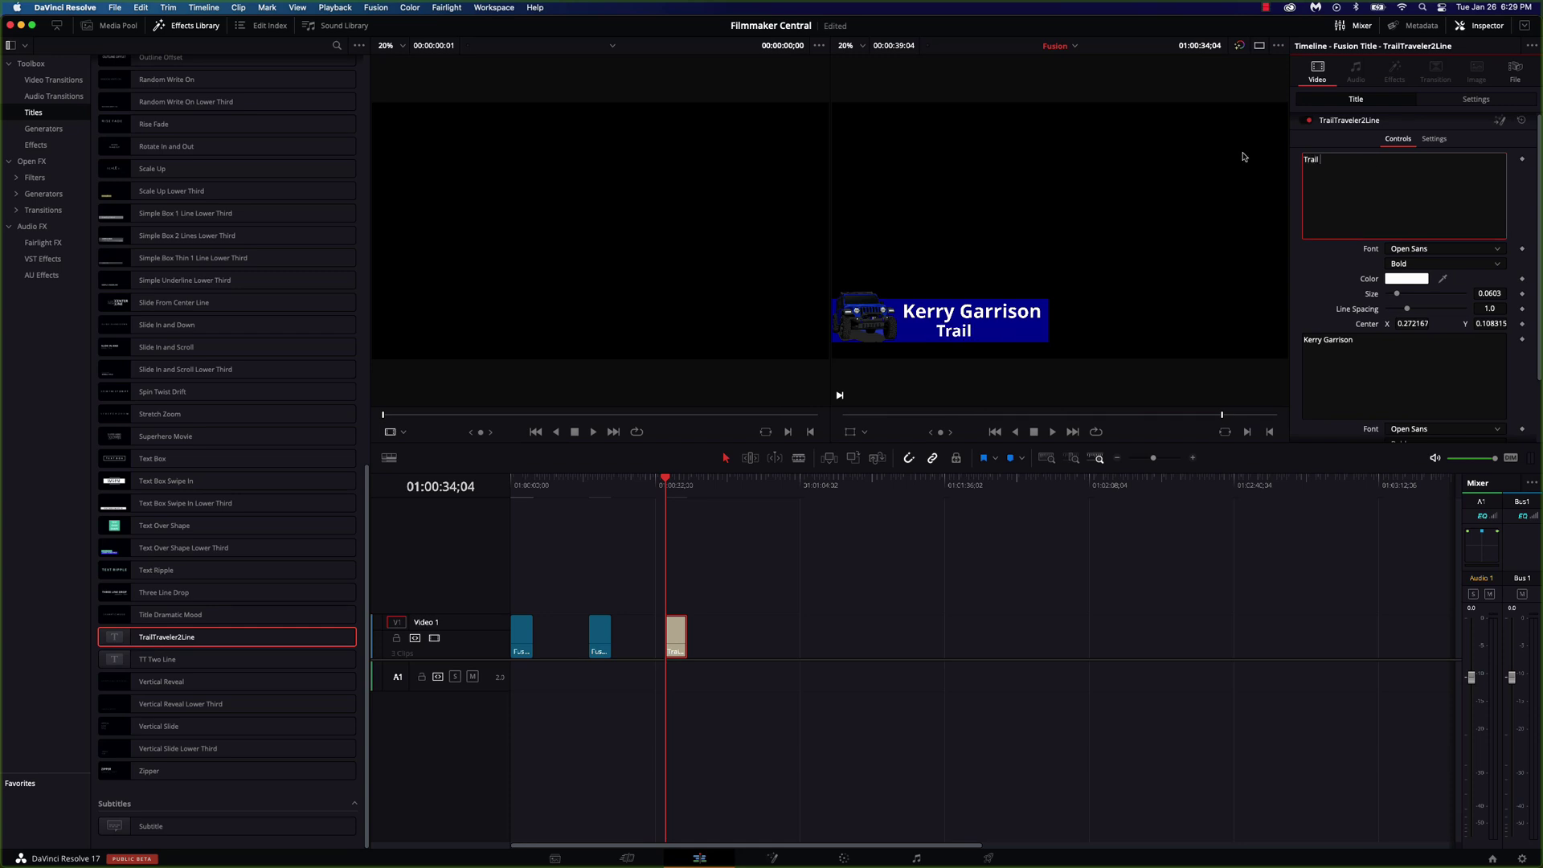
{"action": "type", "text": "Traveler"}
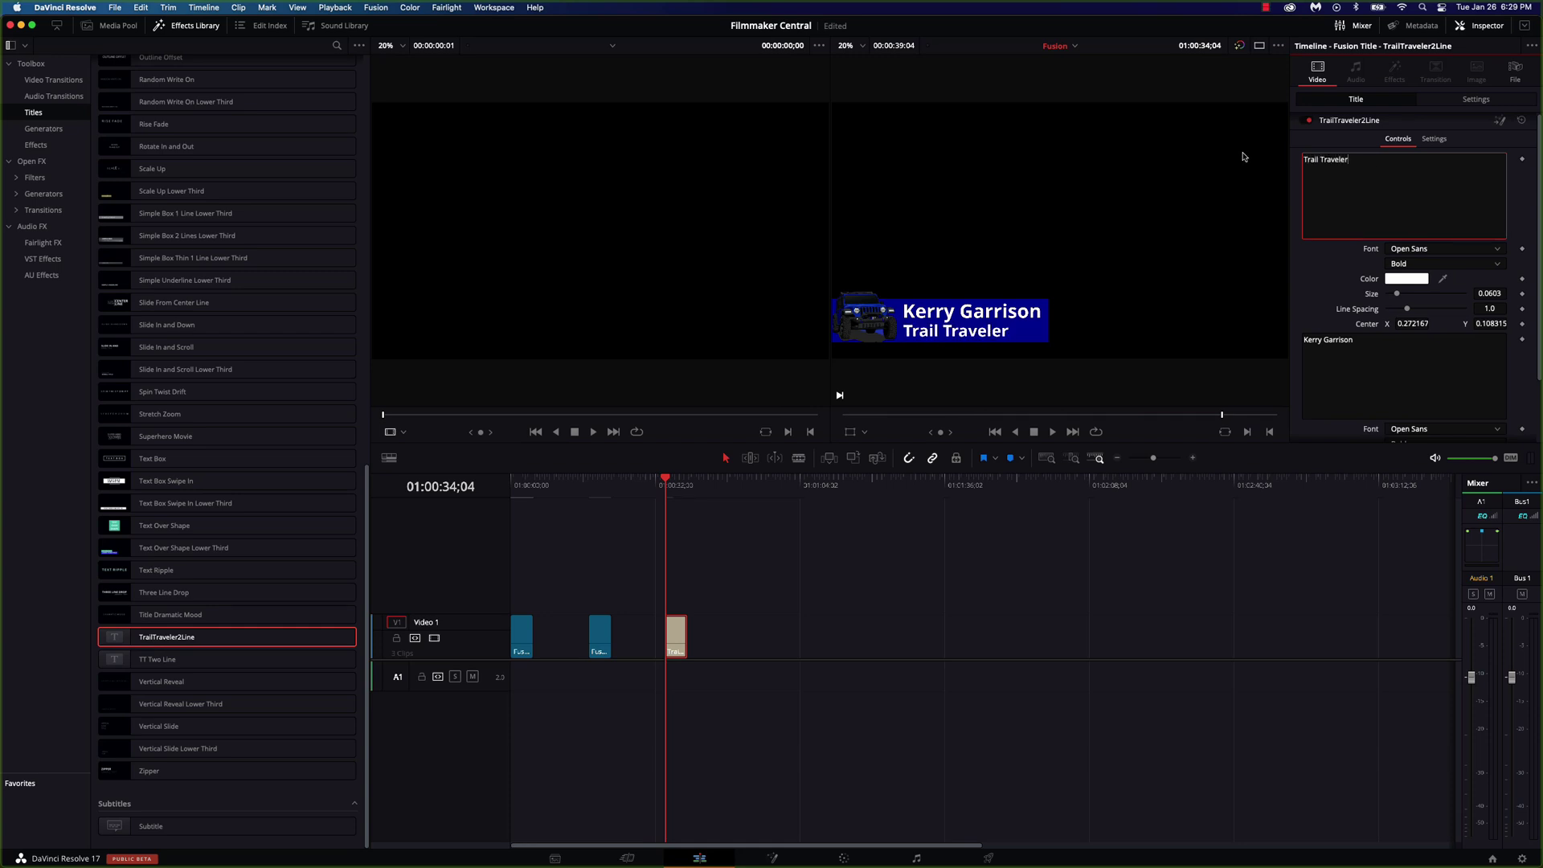
{"action": "scroll", "coordinate": [924, 285], "scroll_direction": "up", "scroll_amount": 3}
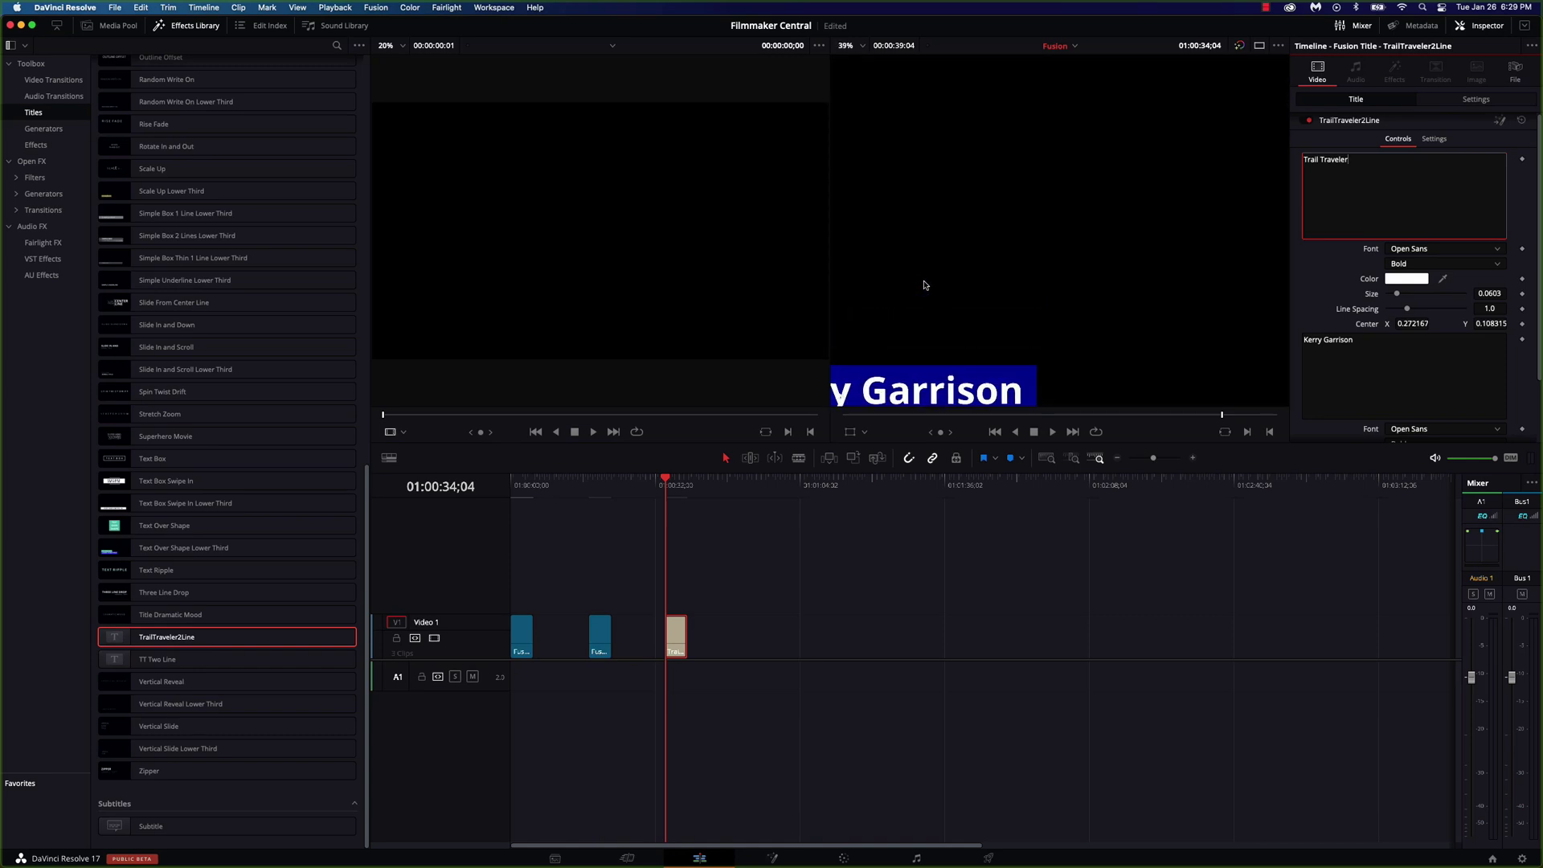
{"action": "scroll", "coordinate": [930, 284], "scroll_direction": "down", "scroll_amount": 3}
{"action": "scroll", "coordinate": [930, 283], "scroll_direction": "down", "scroll_amount": 2}
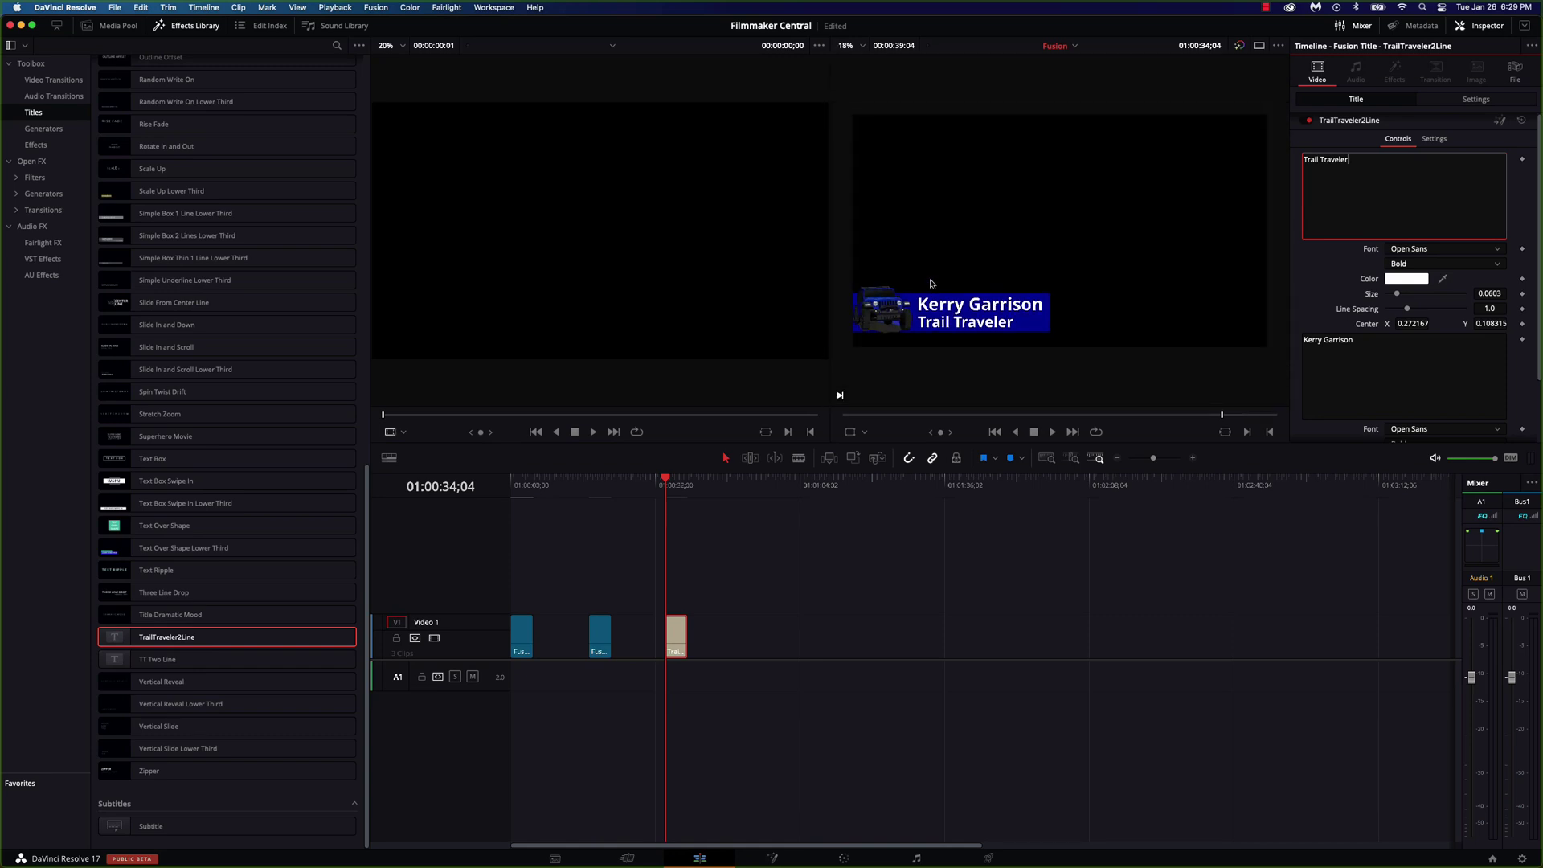
{"action": "scroll", "coordinate": [930, 284], "scroll_direction": "up", "scroll_amount": 2}
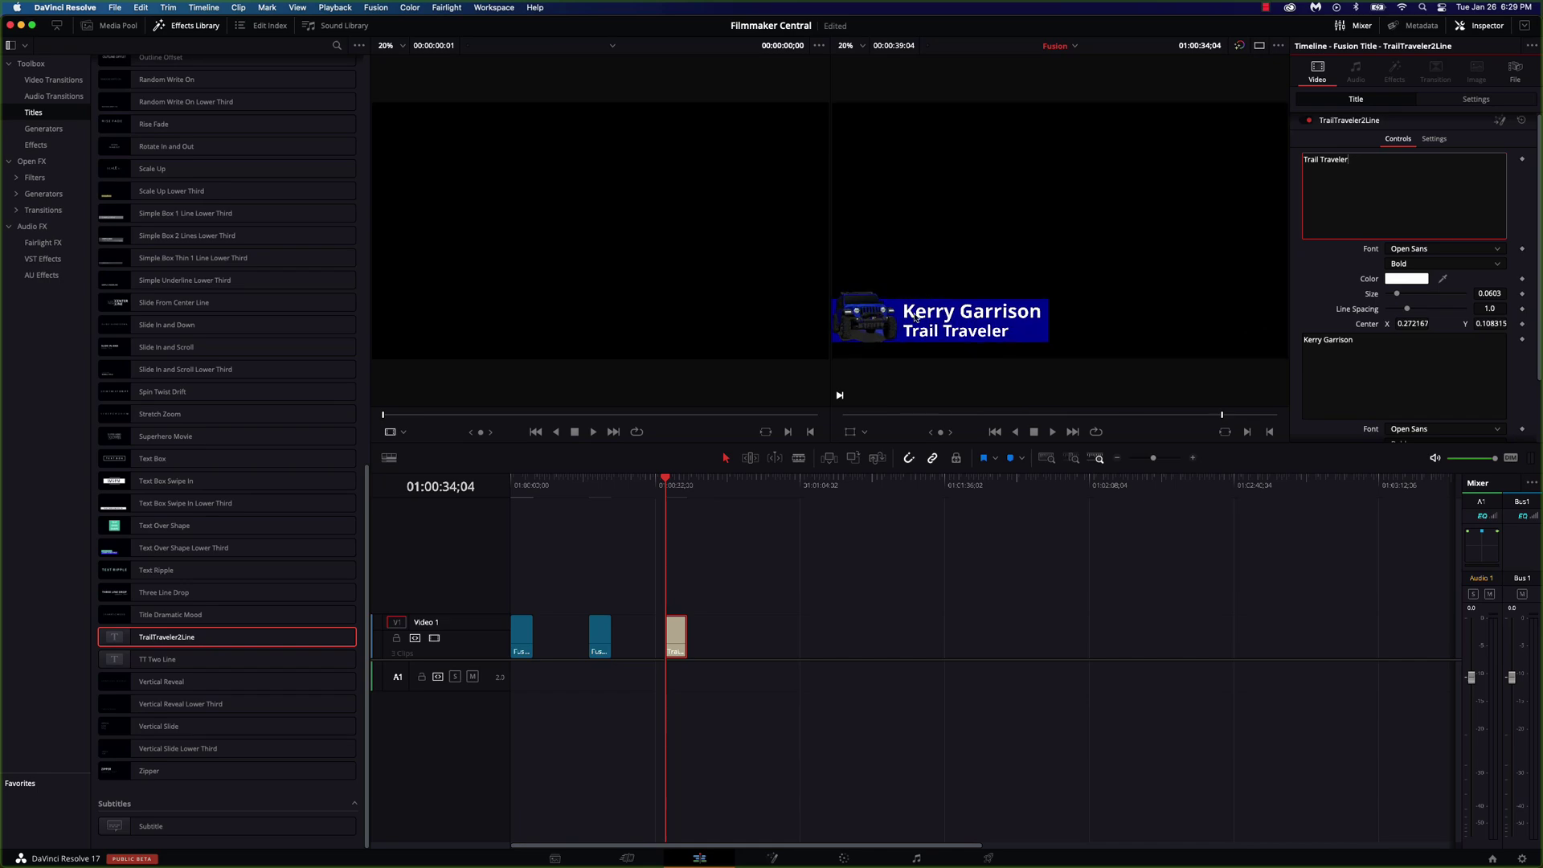